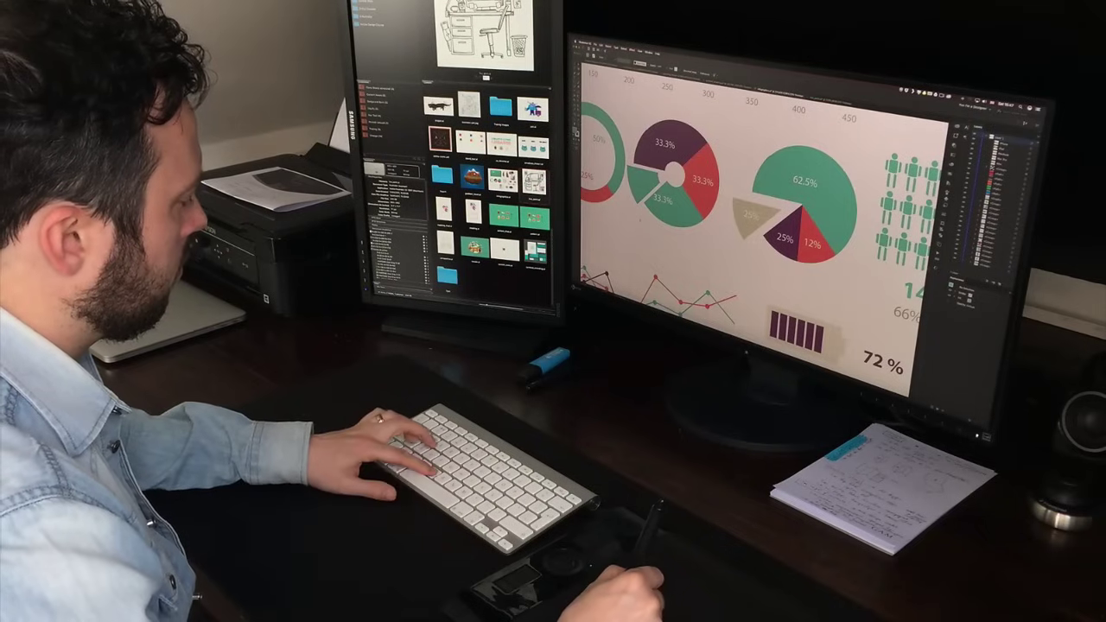
# - Explode the three-slice pie chart, then zoom out to show the whole infographic artboard
pyautogui.click(670, 186)
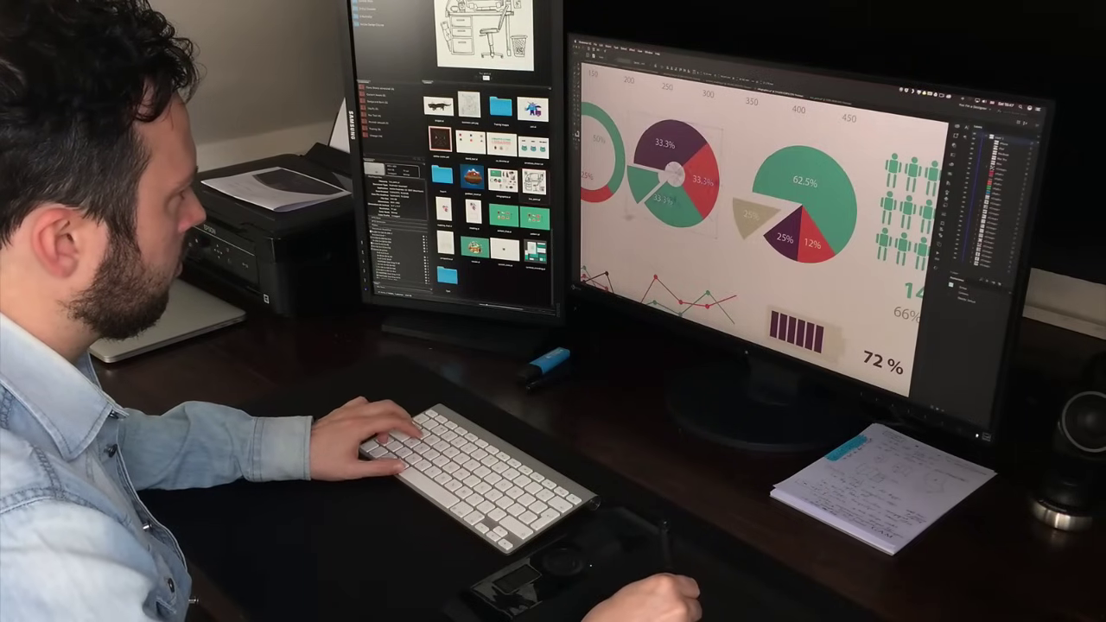
pyautogui.moveTo(670, 186); pyautogui.dragTo(672, 182)
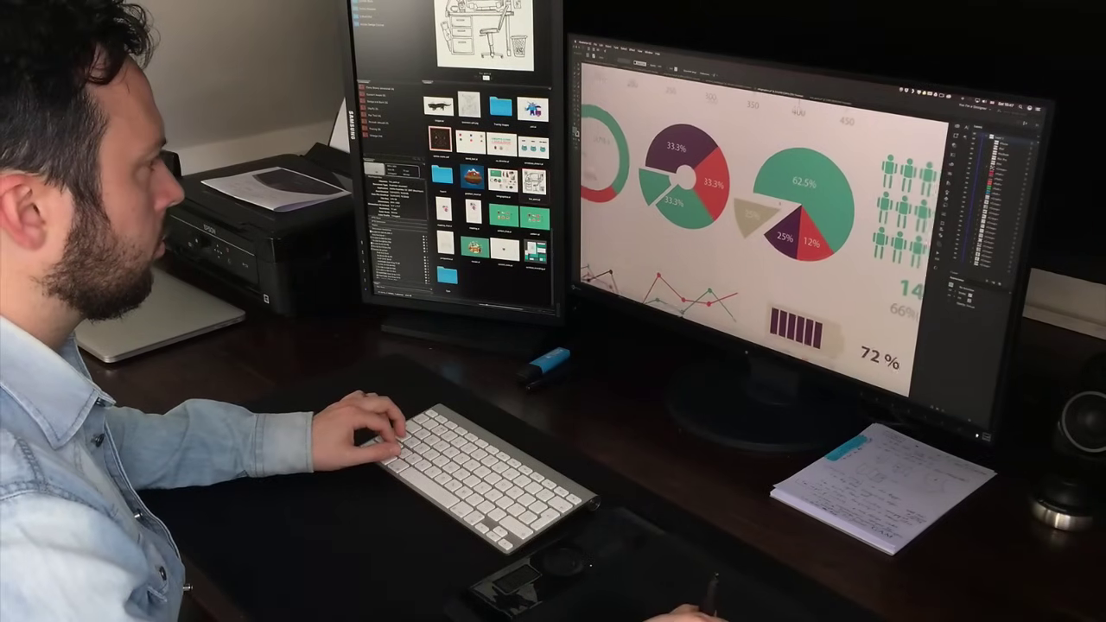
pyautogui.press('super+0')
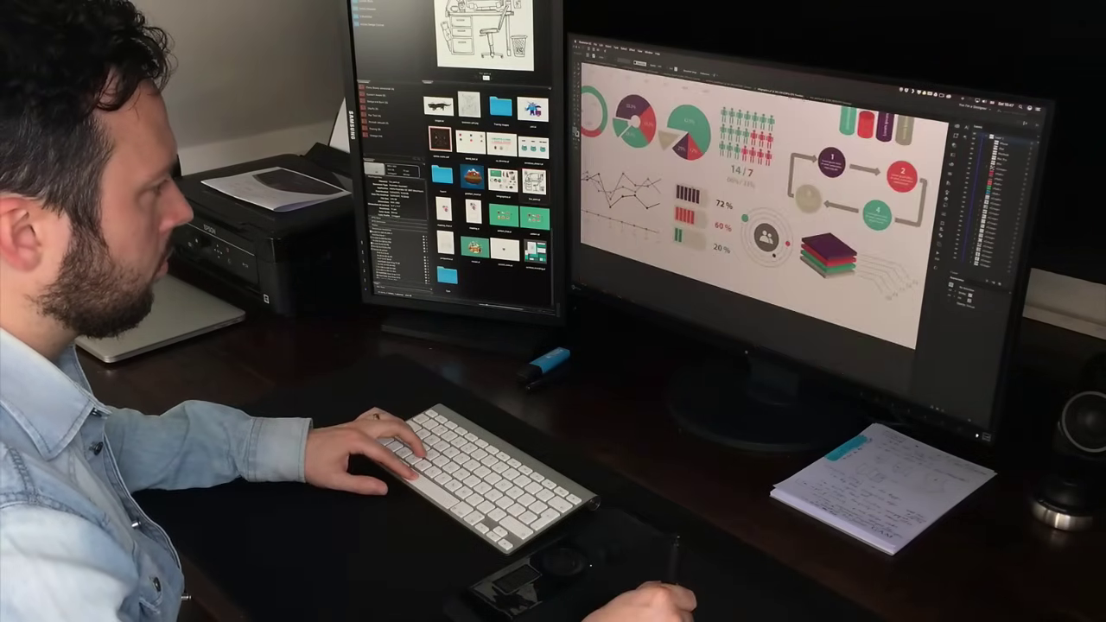
pyautogui.scroll(3, 760, 198)
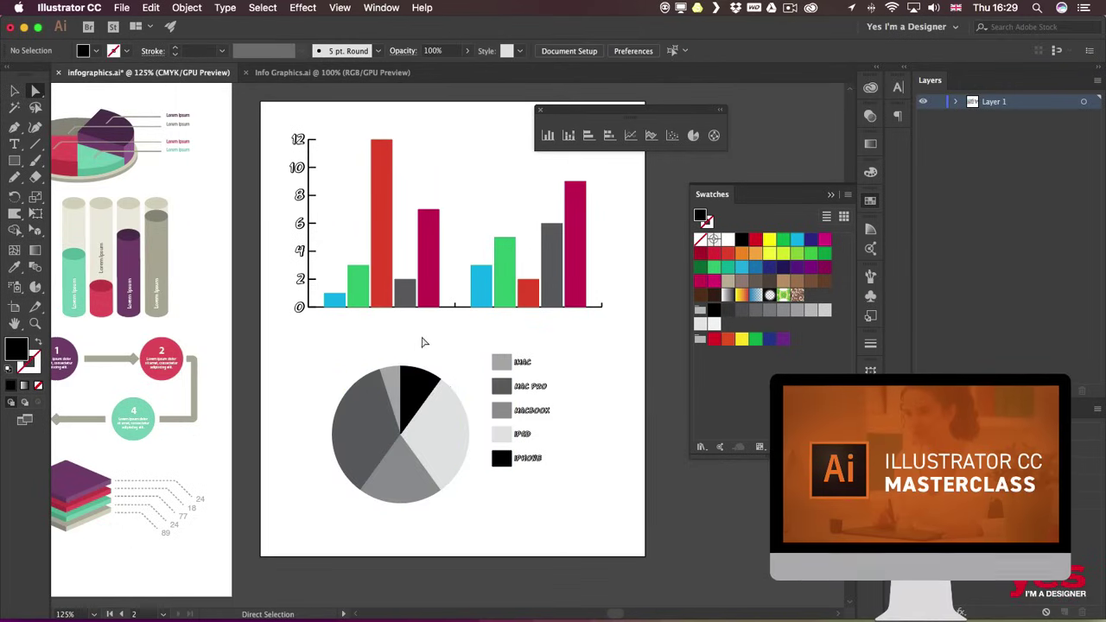
# - Set the five pie legend labels in Futura Std
pyautogui.moveTo(423, 342); pyautogui.dragTo(570, 475)
pyautogui.click(590, 51)
pyautogui.click(632, 306)
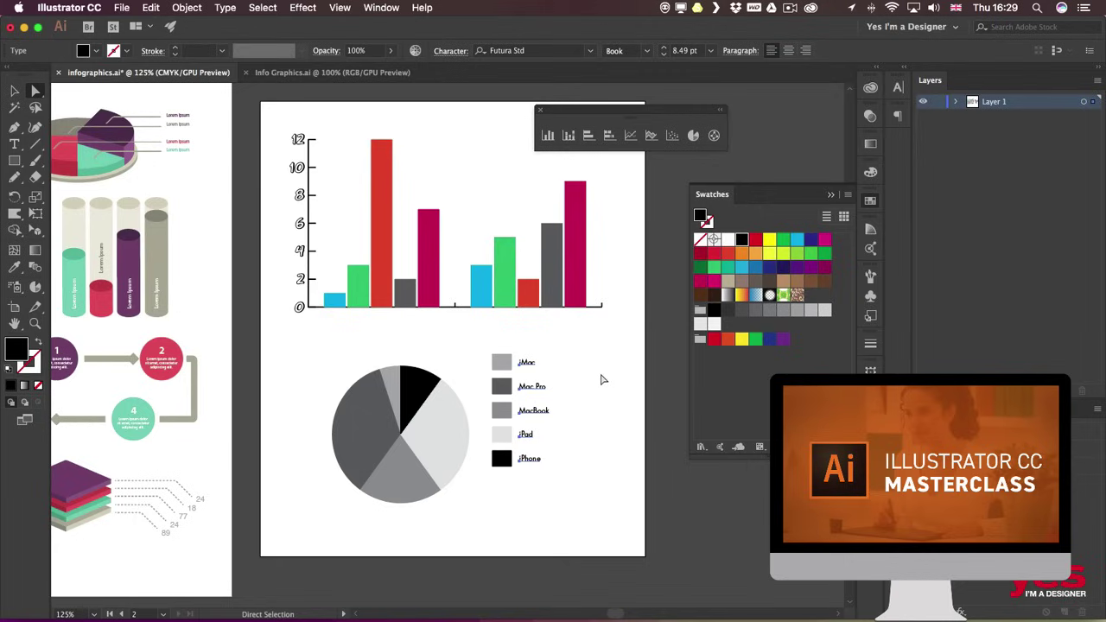
pyautogui.click(595, 419)
# - Recolour the iPhone slice magenta and the Mac Pro slice green using the bar colours
pyautogui.click(422, 398)
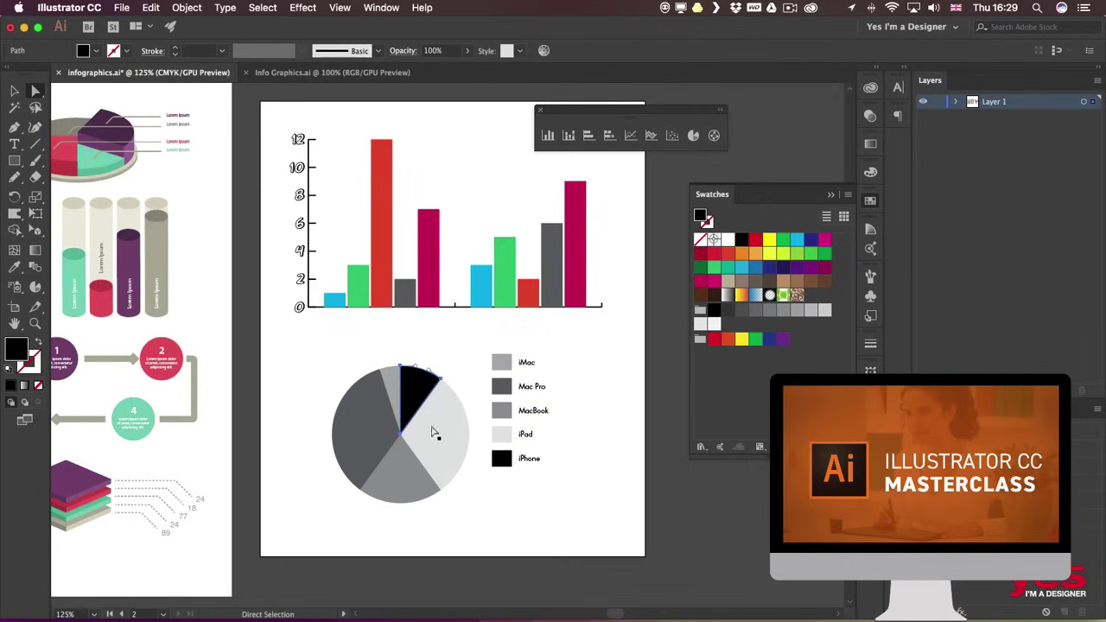
pyautogui.press('i')
pyautogui.click(577, 242)
pyautogui.press('a')
pyautogui.click(410, 449)
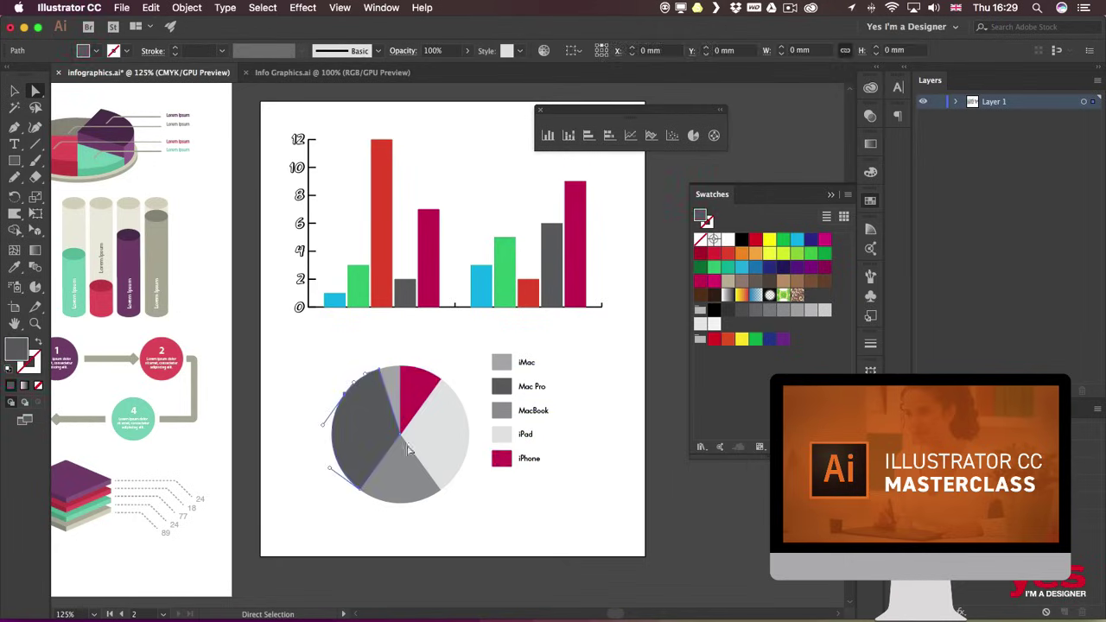
pyautogui.press('i')
pyautogui.click(504, 285)
pyautogui.press('a')
pyautogui.moveTo(390, 352); pyautogui.dragTo(397, 386)
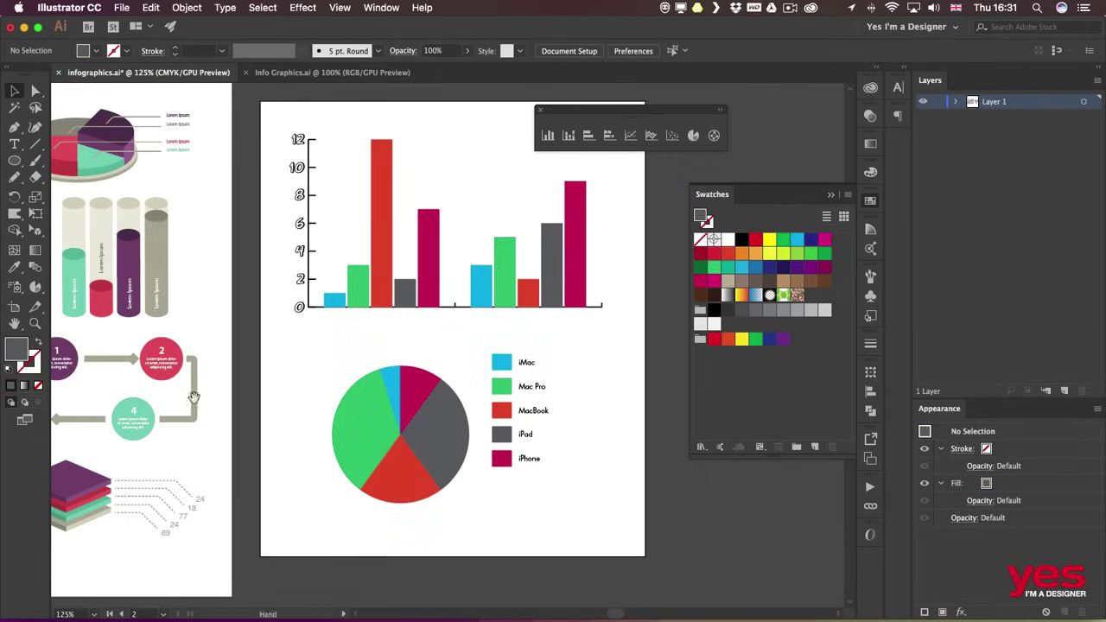
pyautogui.moveTo(191, 399); pyautogui.dragTo(136, 422)
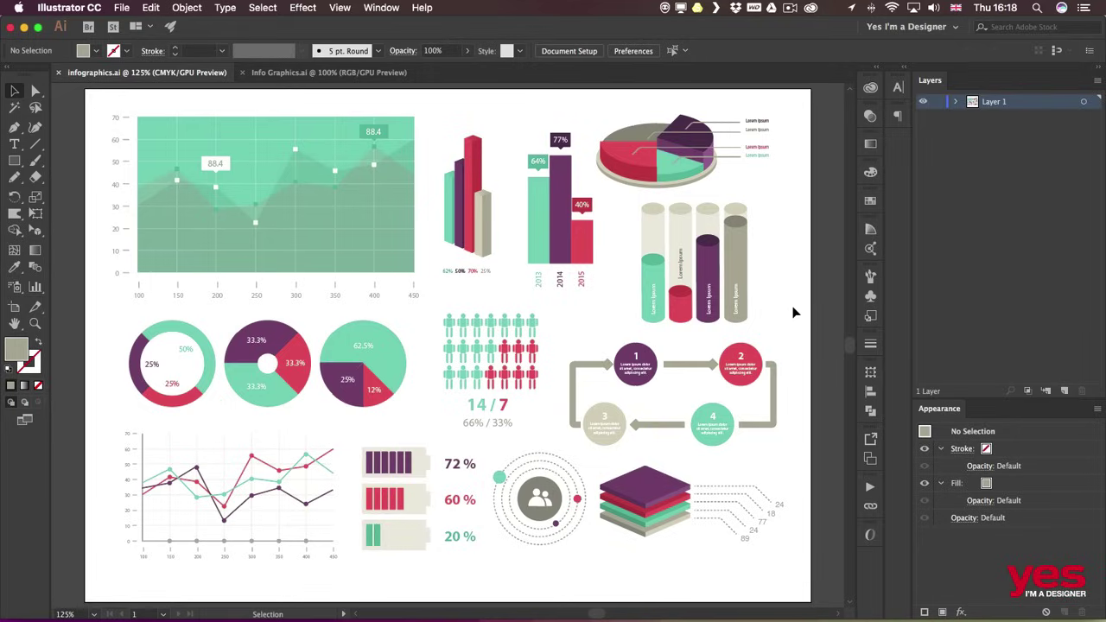
# - Show the Graph tool flyout listing the nine graph types
pyautogui.click(34, 286)
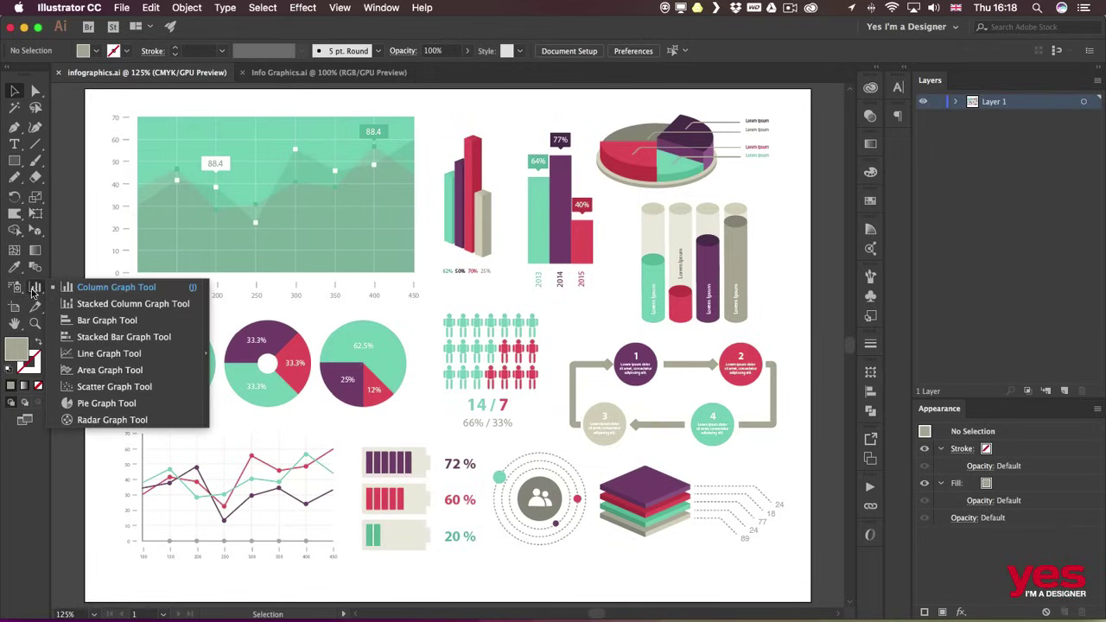
# - Tear off the graph tools into a floating strip and add a second artboard to the right
pyautogui.click(205, 354)
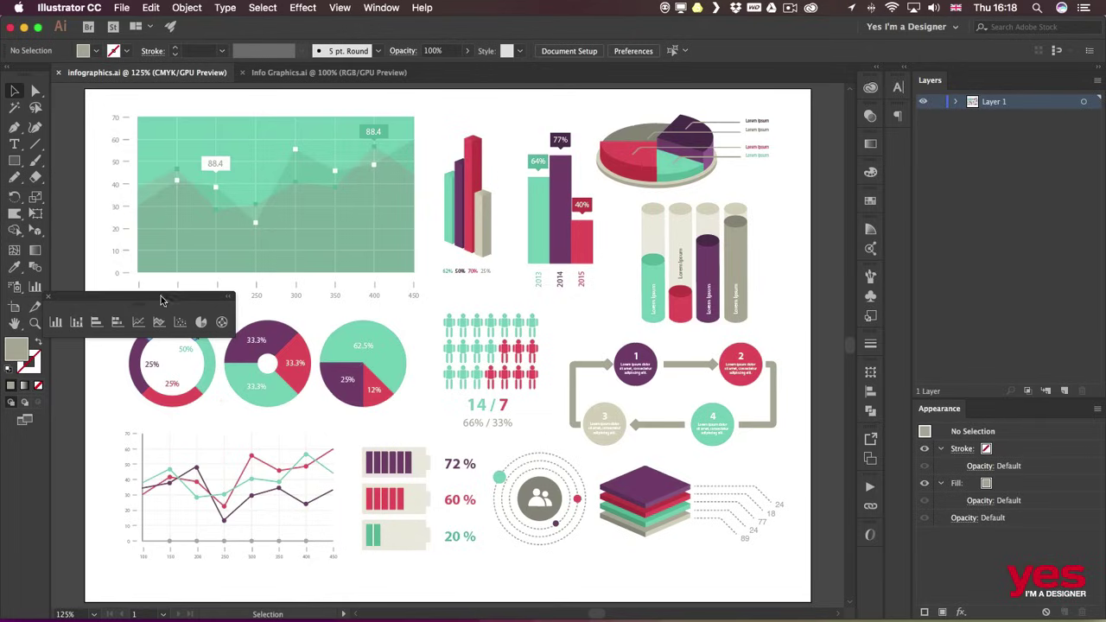
pyautogui.moveTo(163, 301); pyautogui.dragTo(194, 98)
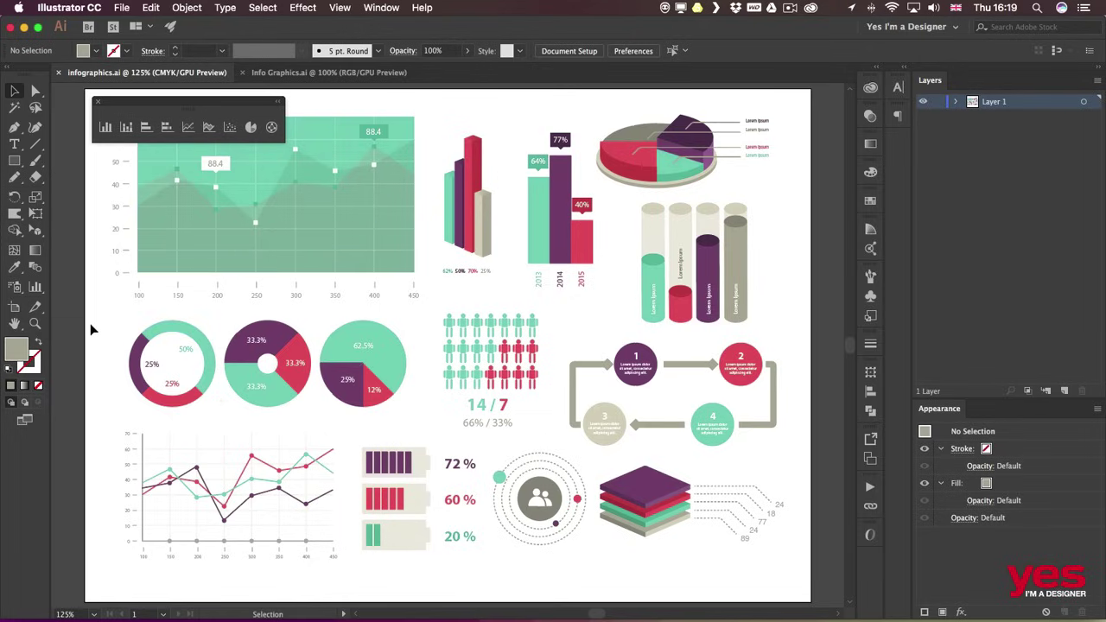
pyautogui.moveTo(762, 267); pyautogui.dragTo(371, 273)
pyautogui.hotkey('shift', 'o')
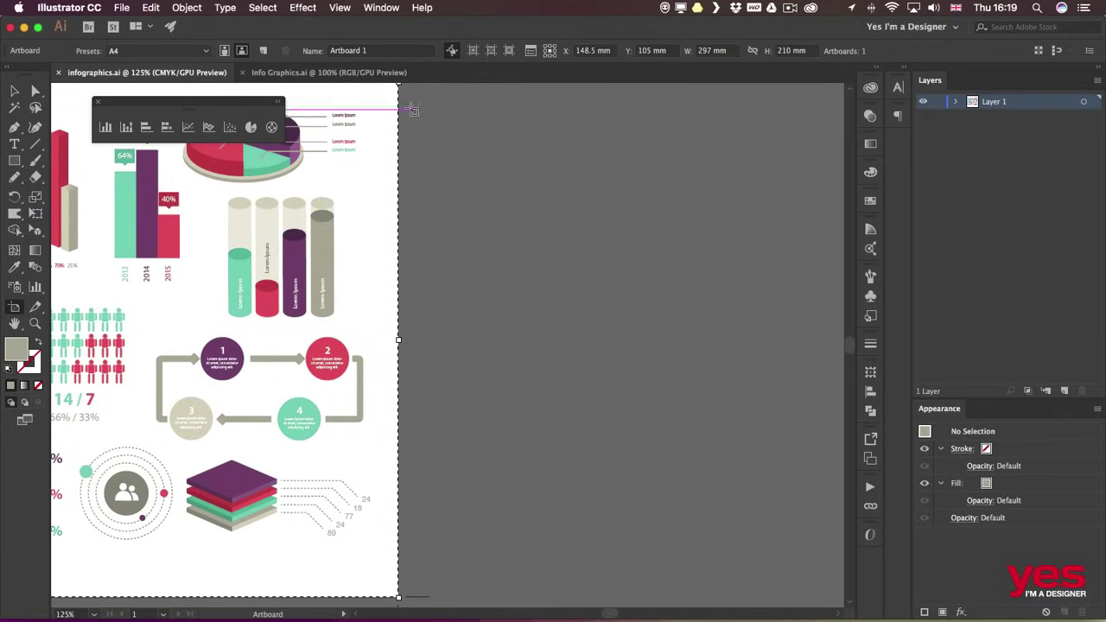
pyautogui.moveTo(425, 102); pyautogui.dragTo(812, 557)
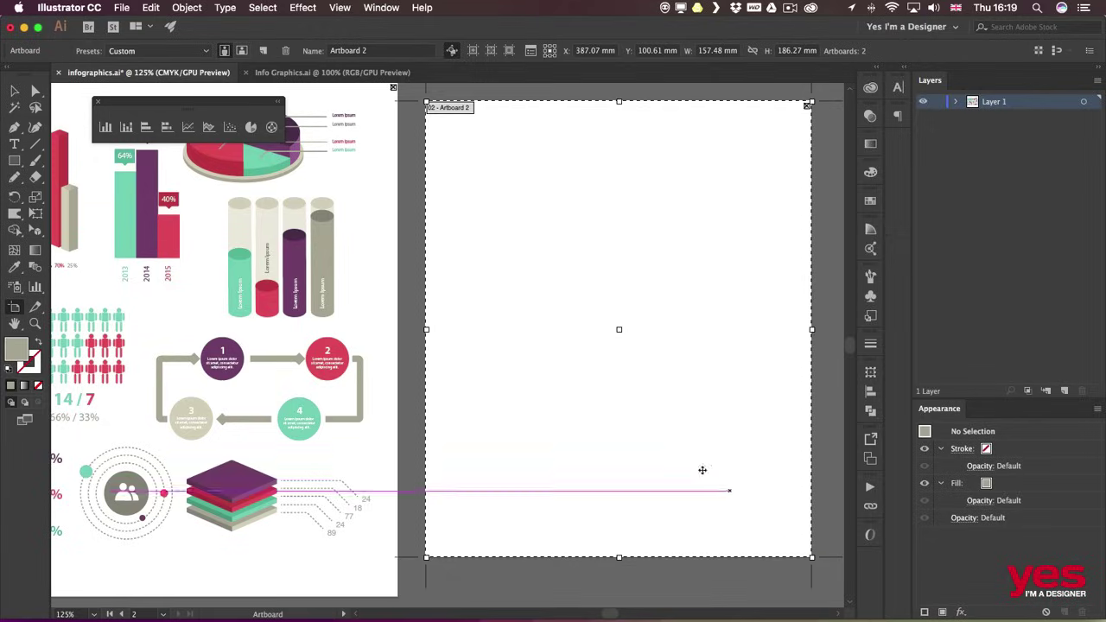
# - Draw a column graph on Artboard 2 and place its data sheet below it
pyautogui.press('v')
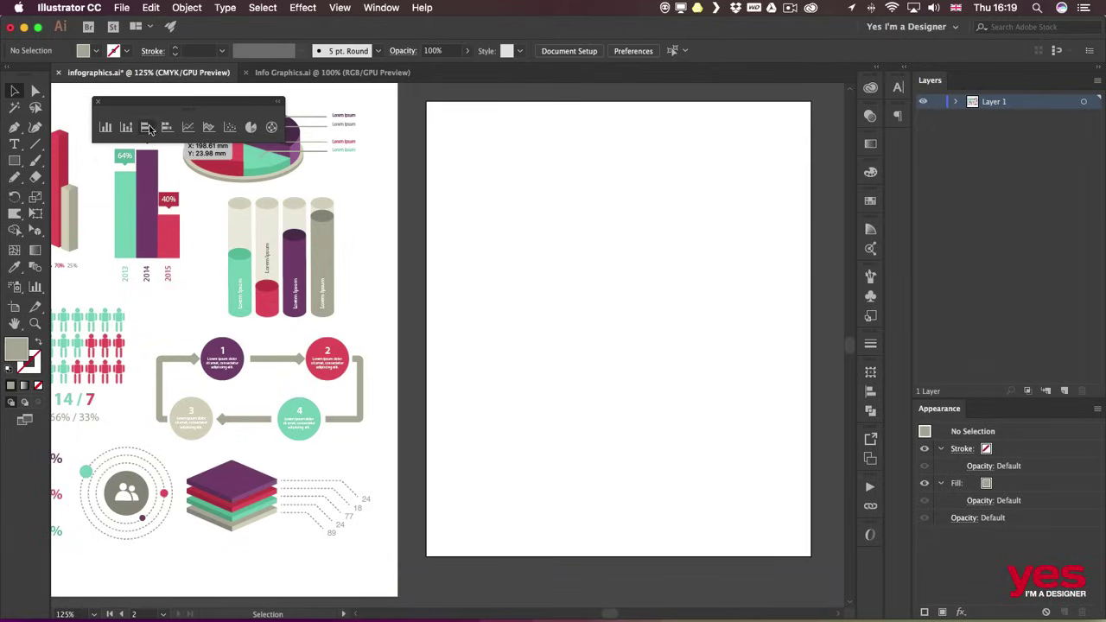
pyautogui.moveTo(167, 111); pyautogui.dragTo(610, 124)
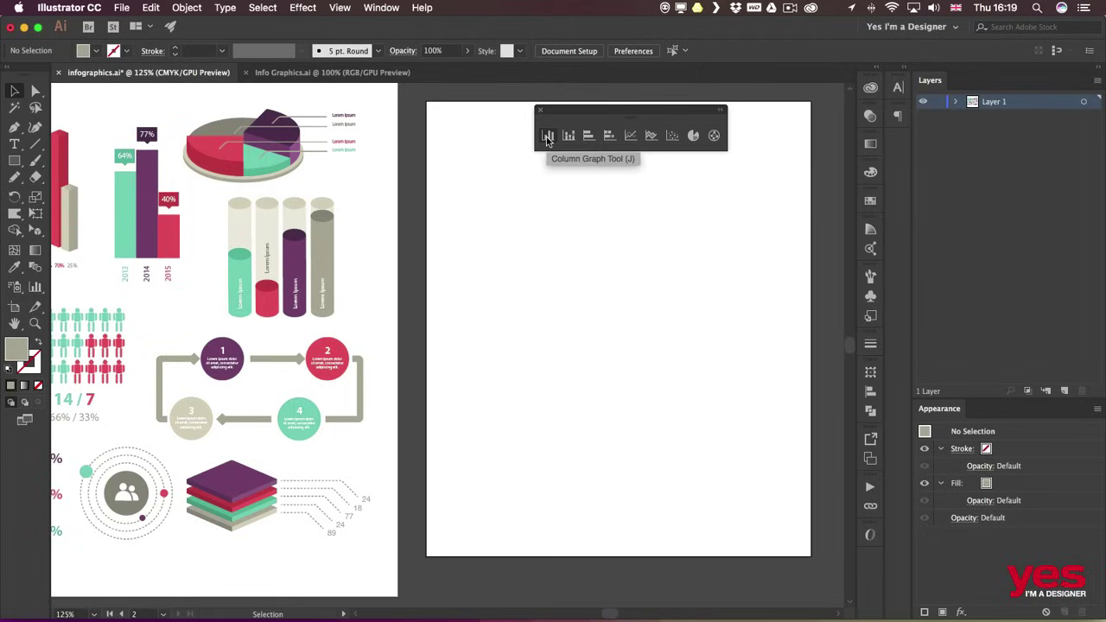
pyautogui.click(549, 138)
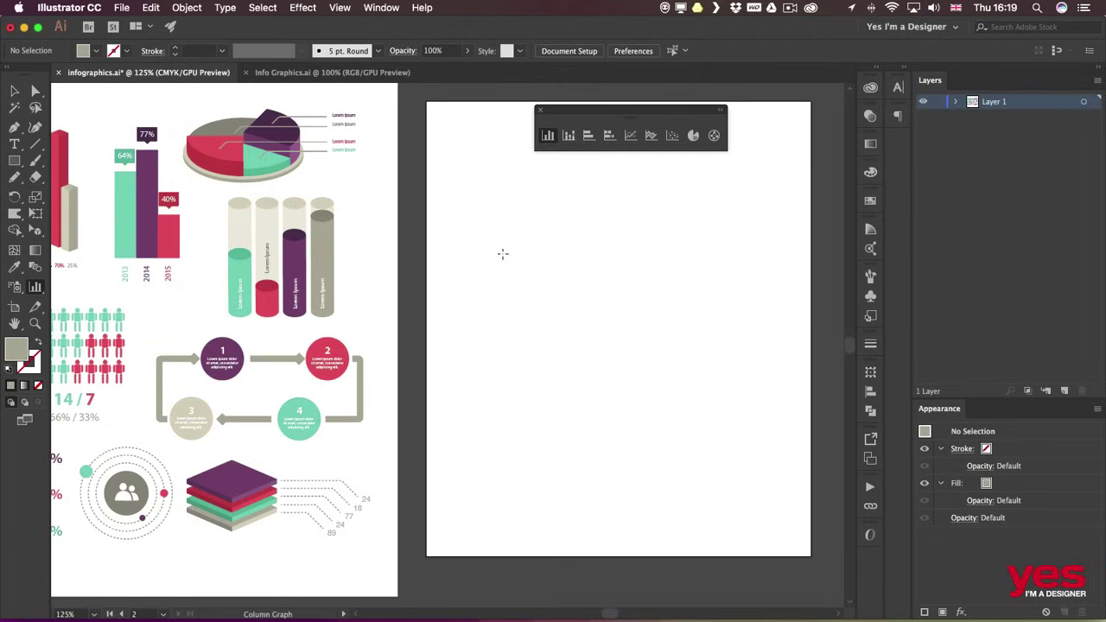
pyautogui.moveTo(476, 203); pyautogui.dragTo(770, 374)
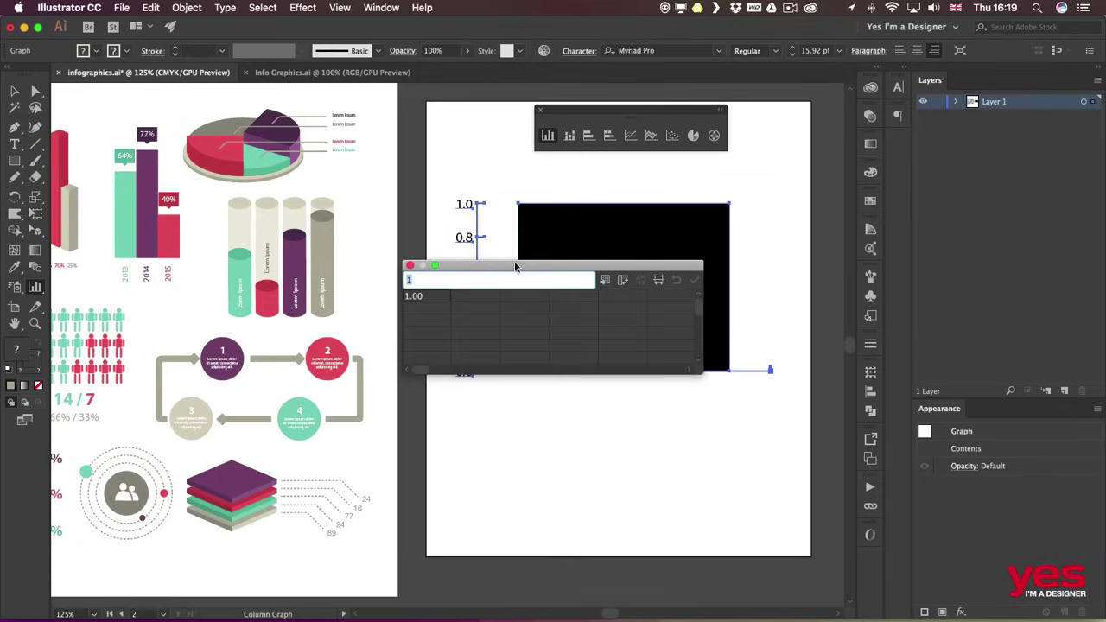
pyautogui.moveTo(514, 267); pyautogui.dragTo(582, 393)
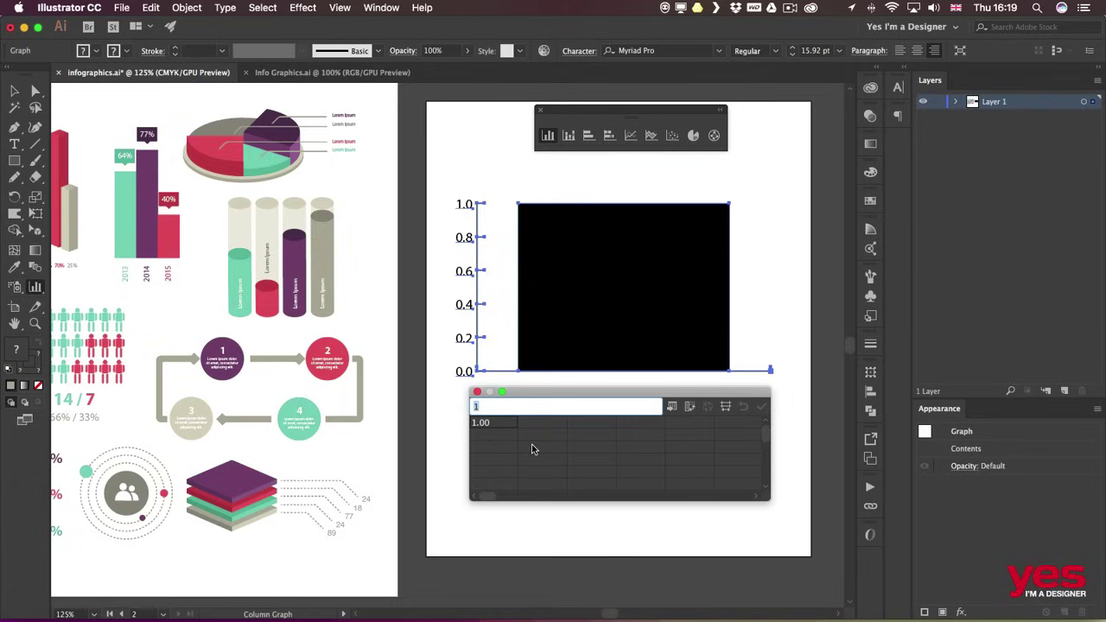
# - Enter the first data row 1, 3, 4, 2, 7 and apply it to the graph
pyautogui.press('Tab')
pyautogui.write('3')
pyautogui.press('Tab')
pyautogui.write('4')
pyautogui.press('Tab')
pyautogui.press('Tab')
pyautogui.write('7')
pyautogui.click(642, 446)
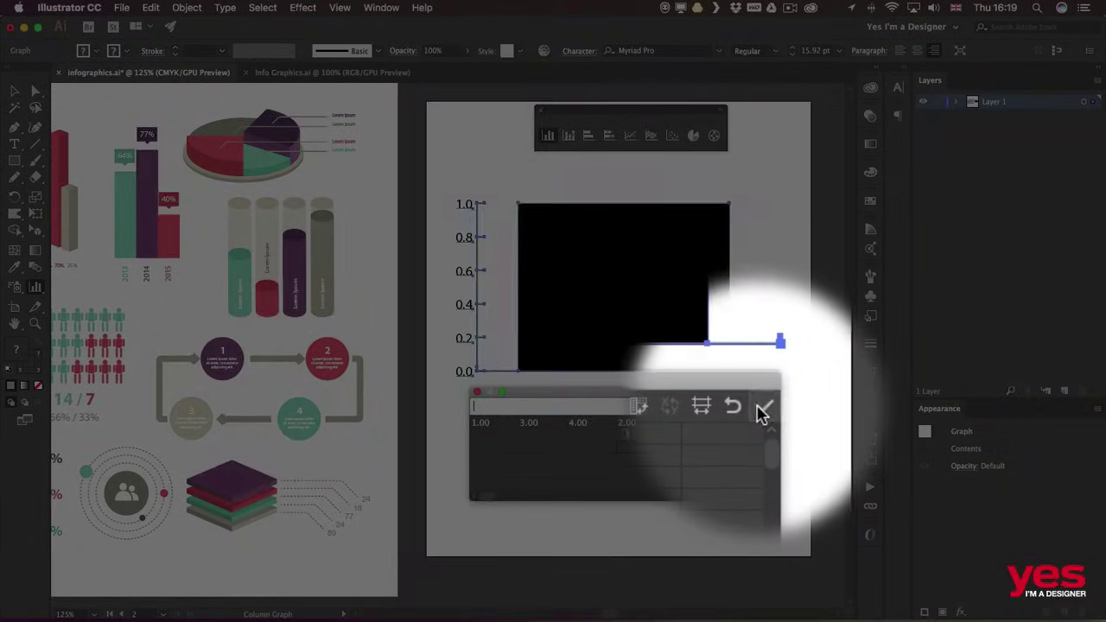
pyautogui.click(760, 405)
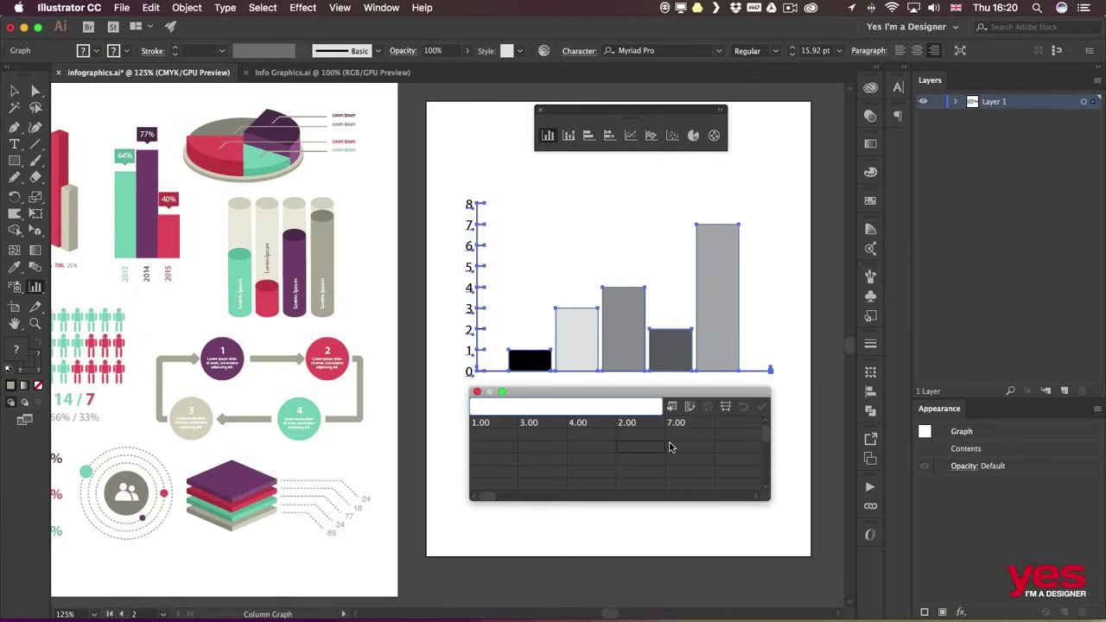
# - Enter the second data row 3, 5, 2, 6, 9 and apply it
pyautogui.click(502, 438)
pyautogui.write('3')
pyautogui.press('Tab')
pyautogui.write('5')
pyautogui.press('Tab')
pyautogui.write('2')
pyautogui.press('Tab')
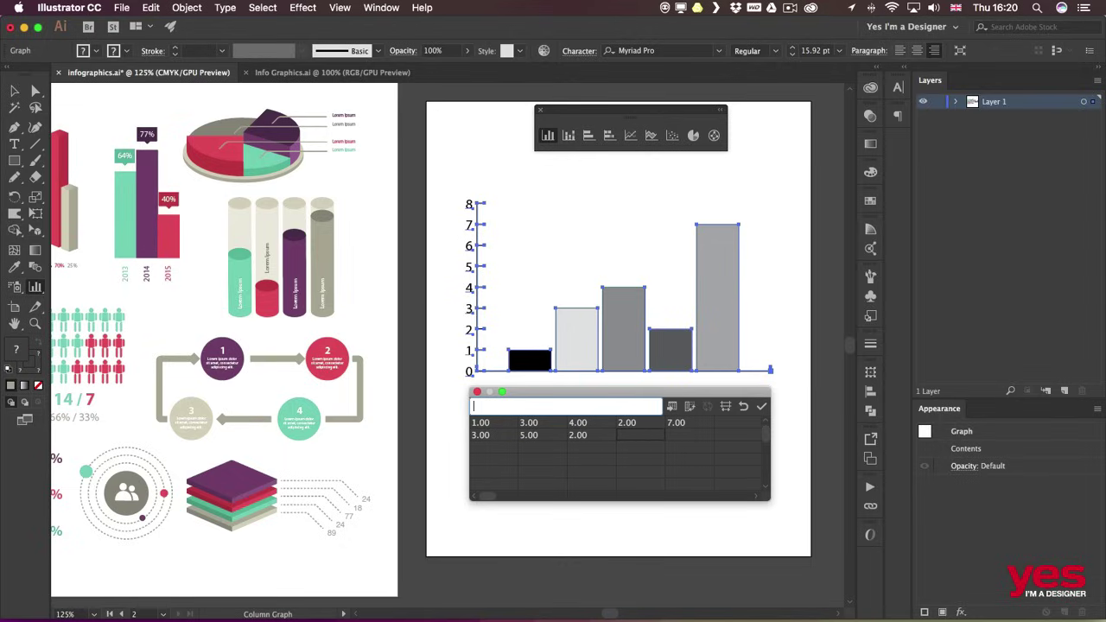
pyautogui.write('6')
pyautogui.press('Tab')
pyautogui.write('9')
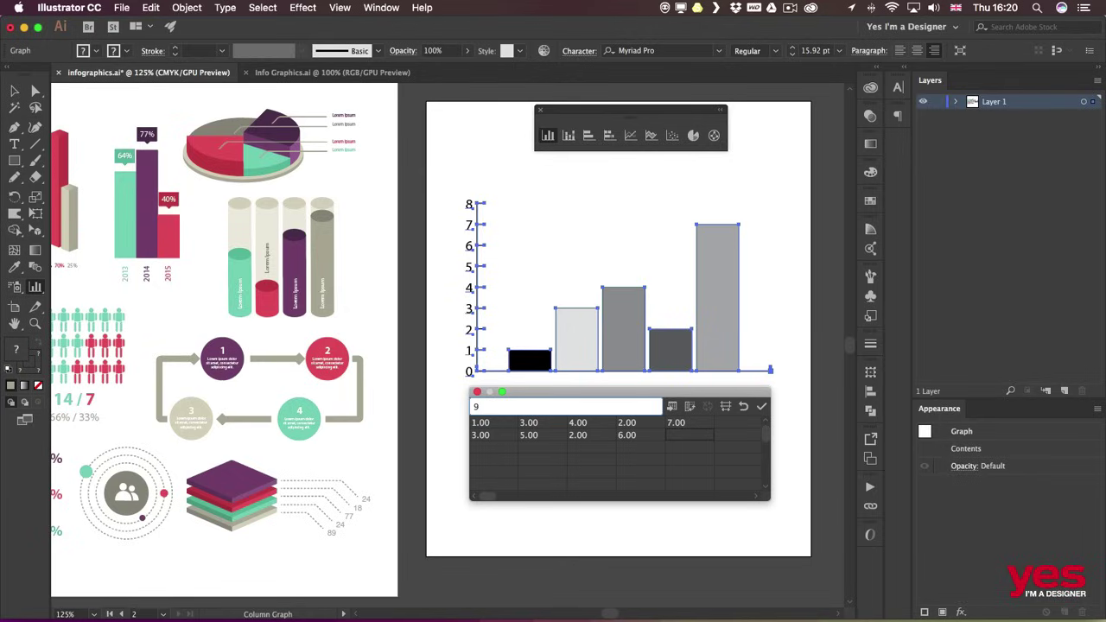
pyautogui.click(761, 406)
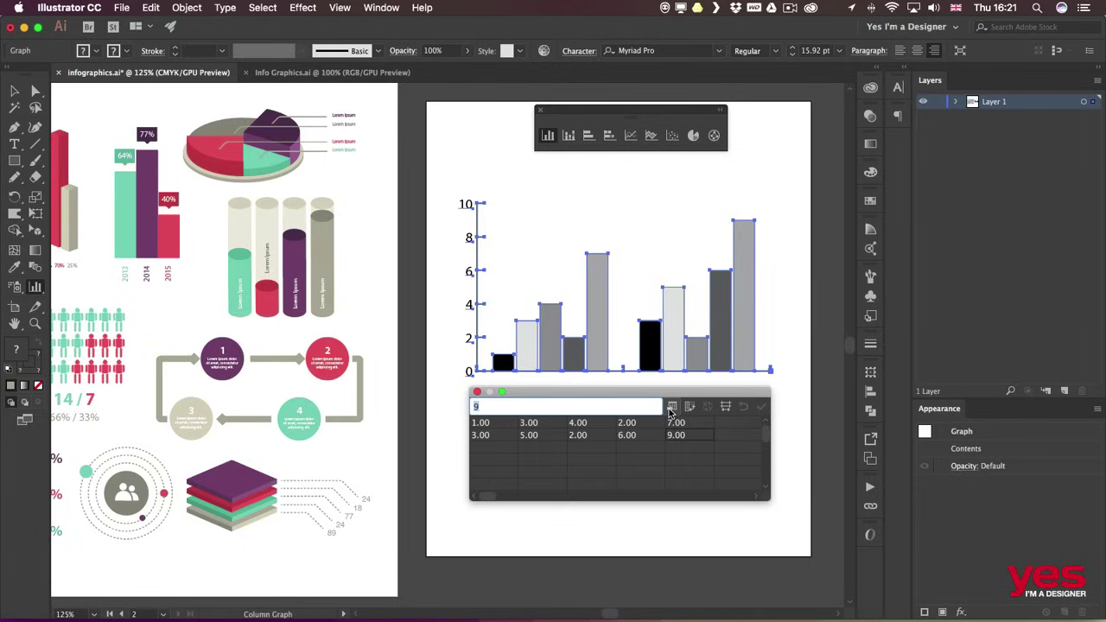
# - Close the graph data sheet
pyautogui.click(476, 392)
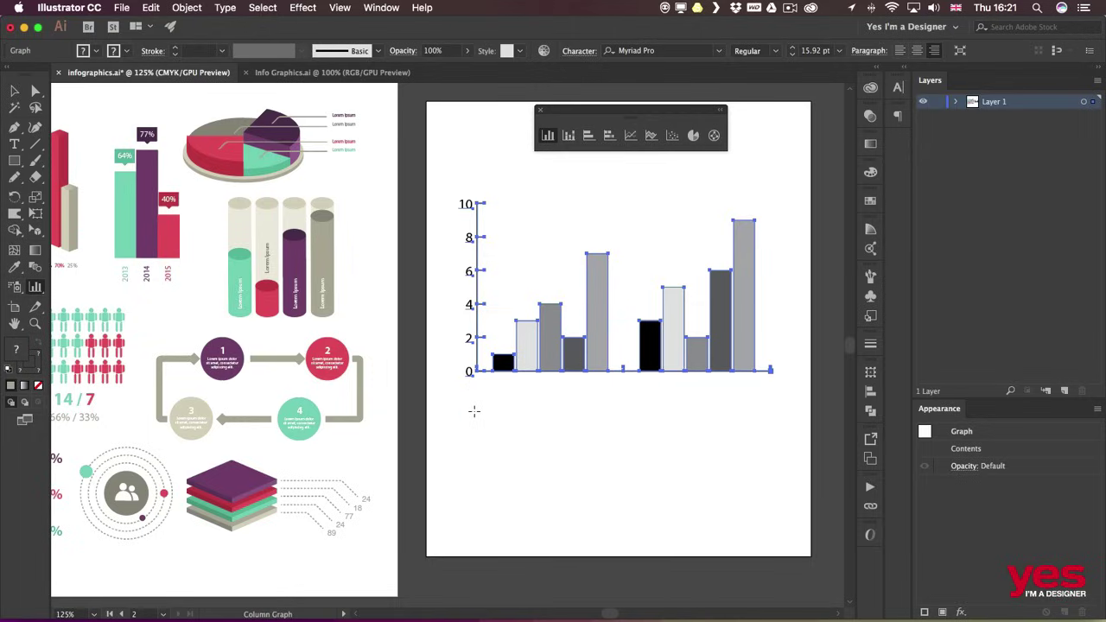
# - Fill the first group's first bar with cyan
pyautogui.press('a')
pyautogui.click(475, 413)
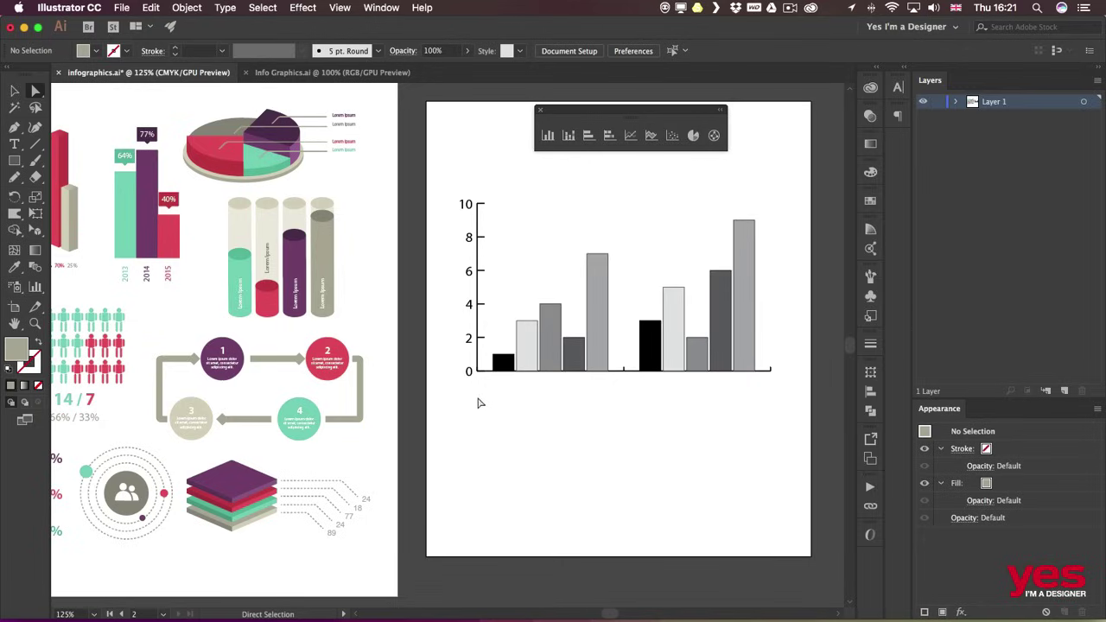
pyautogui.click(504, 363)
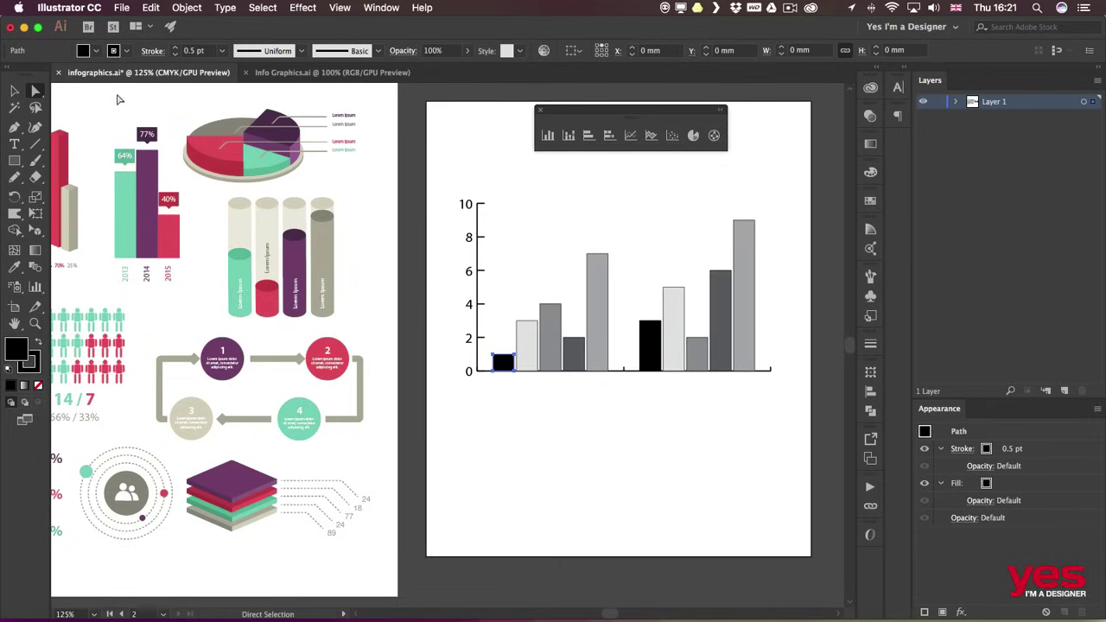
pyautogui.click(93, 50)
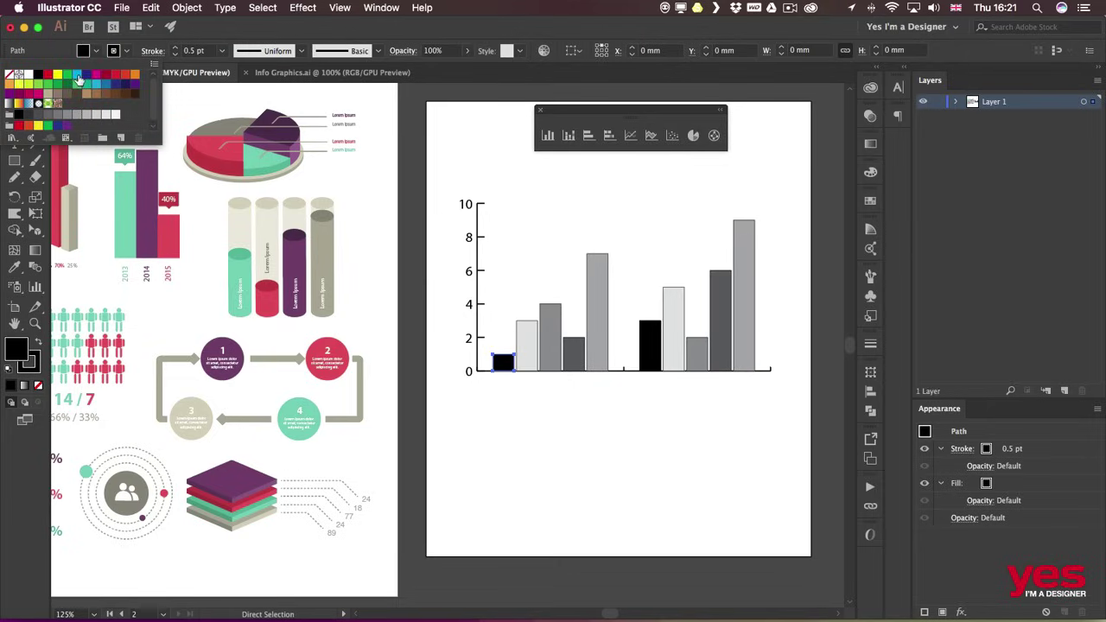
pyautogui.click(77, 79)
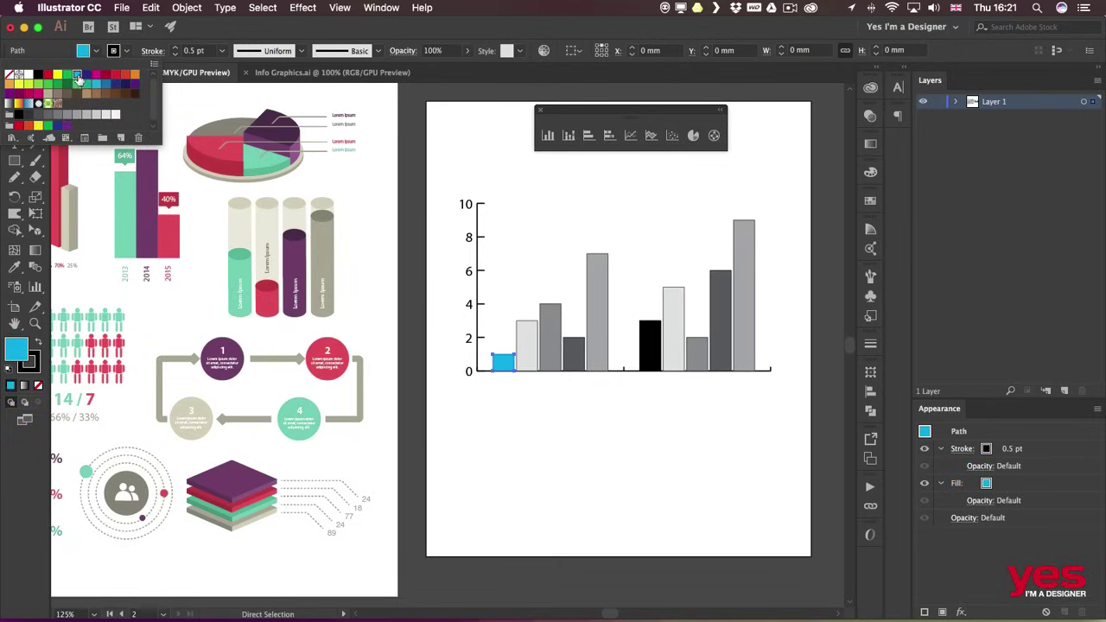
pyautogui.click(628, 422)
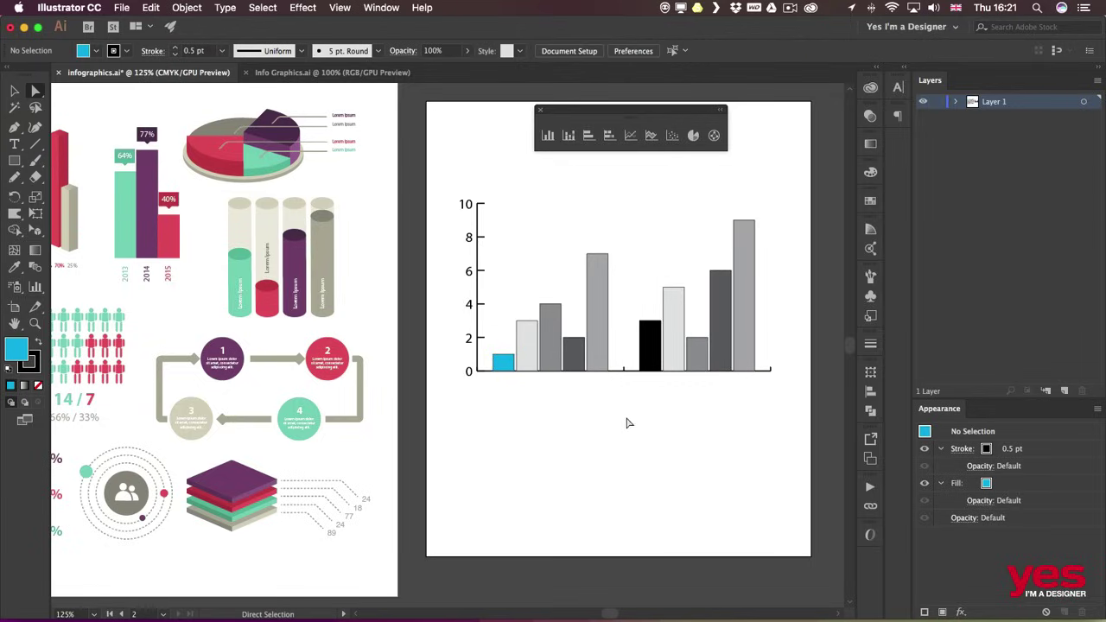
# - Copy the cyan fill onto the second group's first bar with the Eyedropper
pyautogui.click(646, 345)
pyautogui.press('i')
pyautogui.click(503, 363)
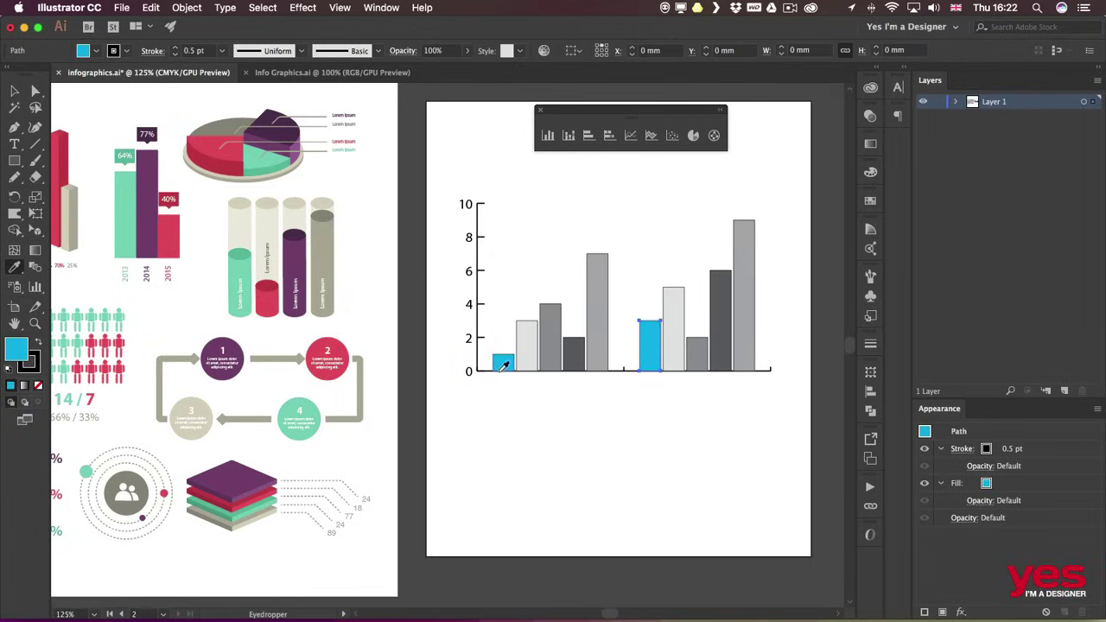
pyautogui.press('v')
pyautogui.click(660, 414)
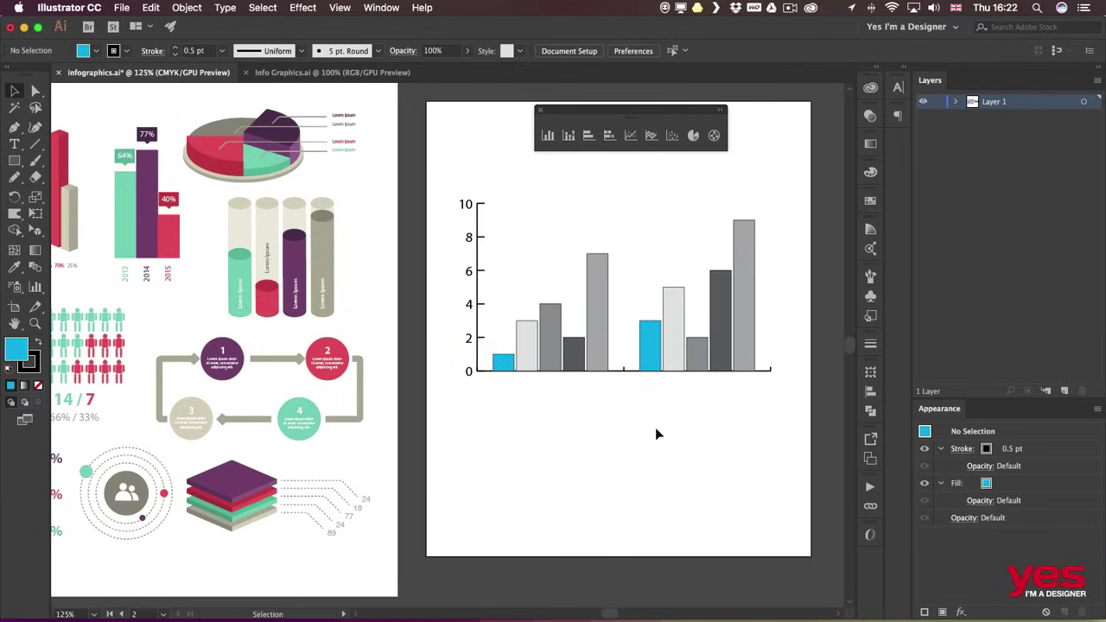
# - Set the stroke of every chart bar to None, then select both light-grey bars
pyautogui.press('a')
pyautogui.moveTo(768, 209); pyautogui.dragTo(498, 358)
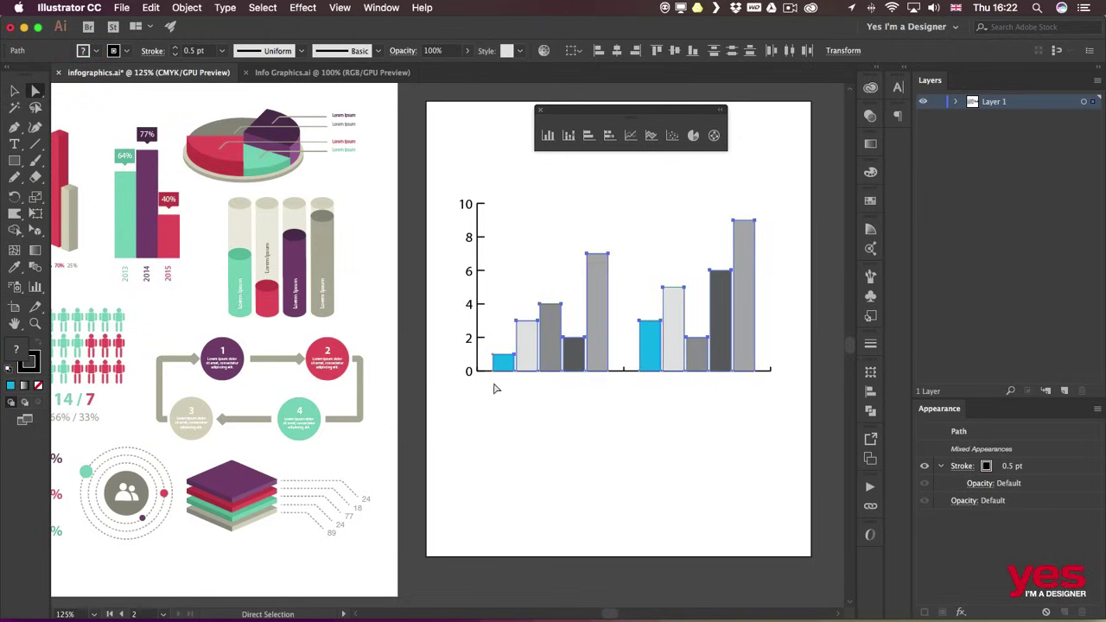
pyautogui.click(127, 52)
pyautogui.click(8, 74)
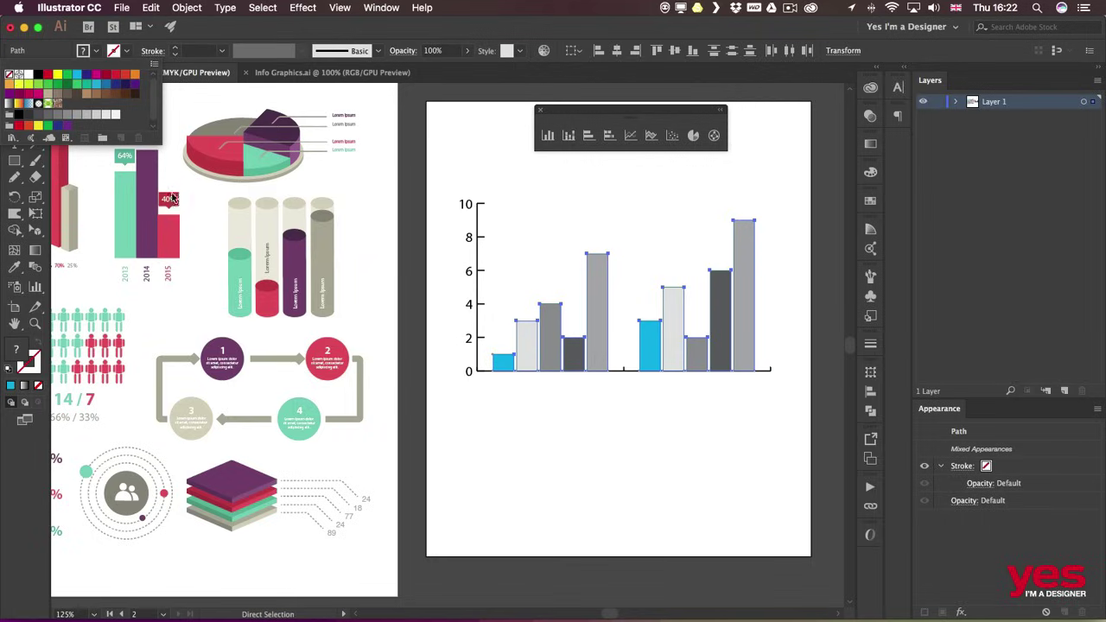
pyautogui.click(655, 423)
pyautogui.click(673, 422)
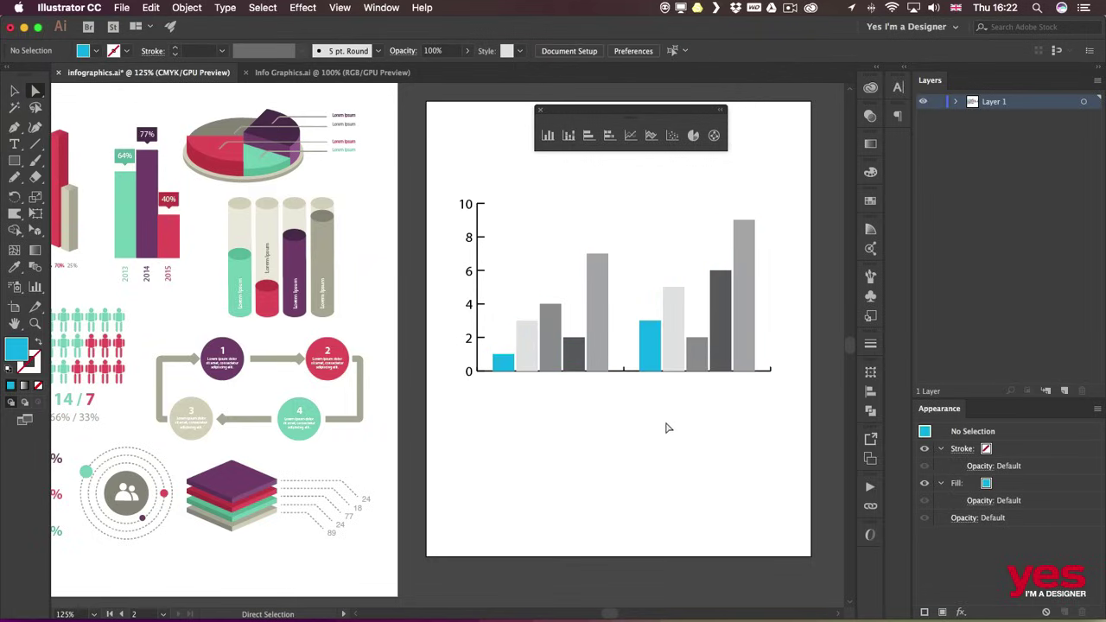
pyautogui.click(523, 337)
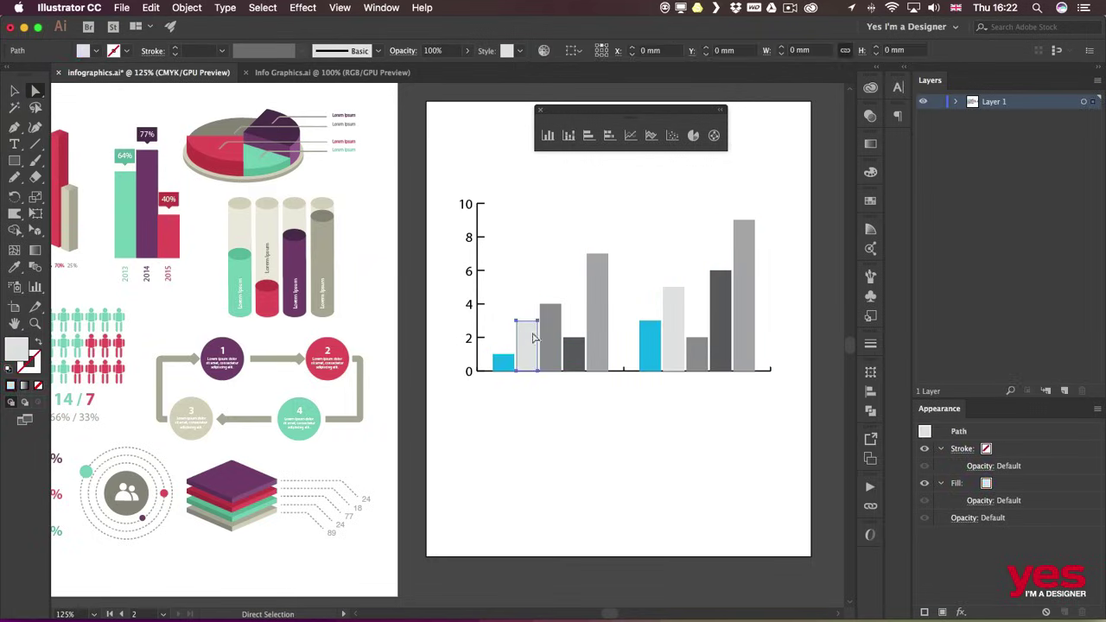
pyautogui.keyDown('shift'); pyautogui.click(675, 342); pyautogui.keyUp('shift')
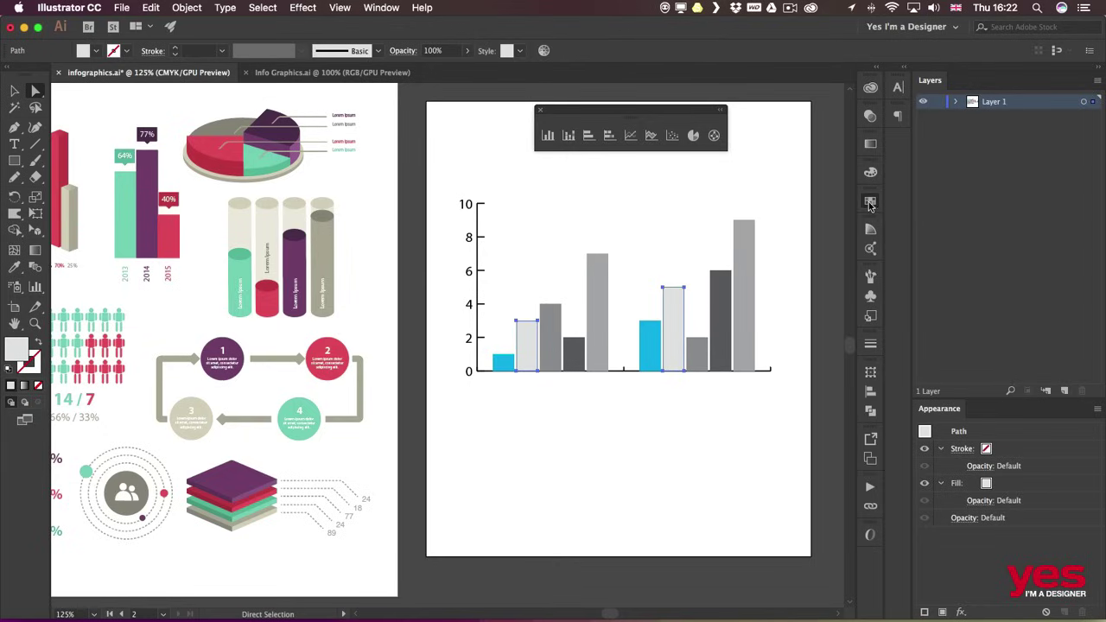
# - Colour the light-grey bars green and the 4- and 2-high bars red
pyautogui.click(870, 200)
pyautogui.click(713, 266)
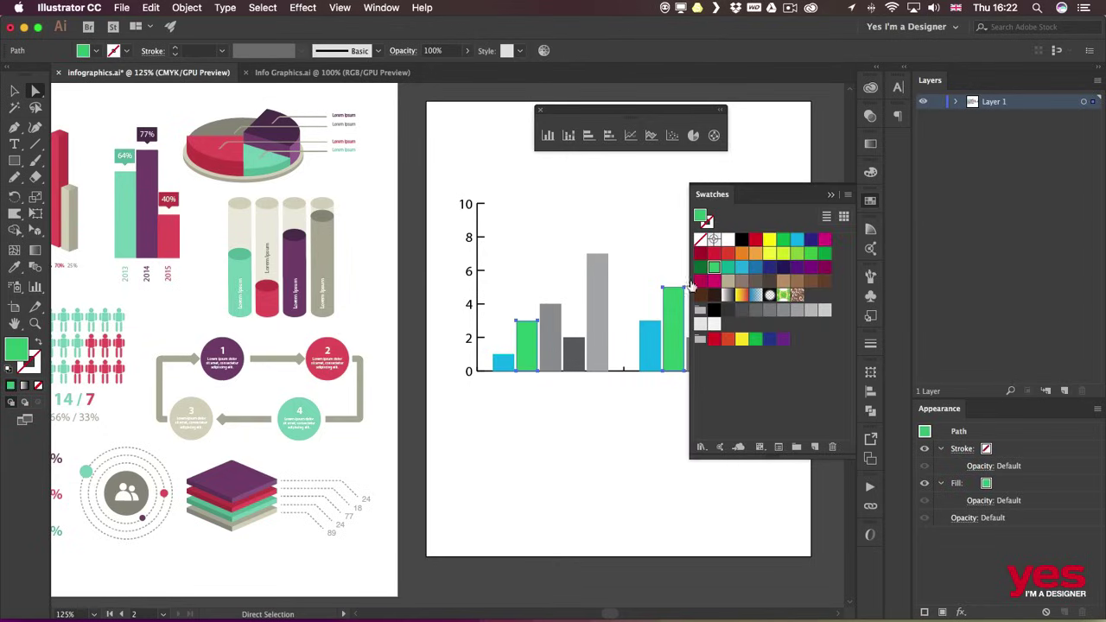
pyautogui.click(562, 292)
pyautogui.moveTo(600, 296); pyautogui.dragTo(493, 296)
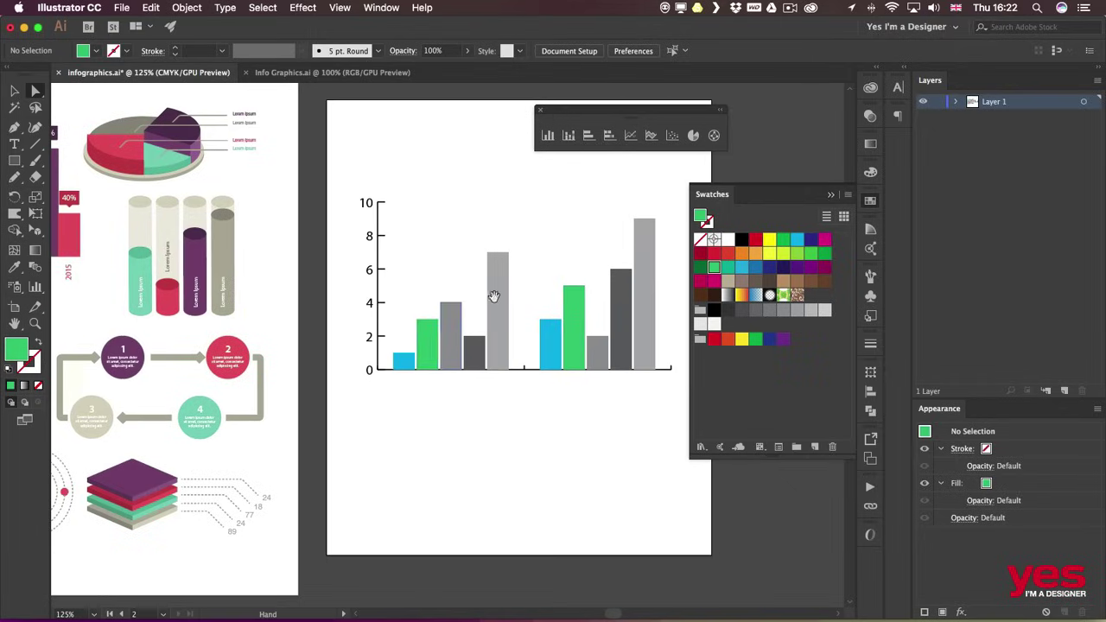
pyautogui.click(459, 328)
pyautogui.keyDown('shift'); pyautogui.click(597, 350); pyautogui.keyUp('shift')
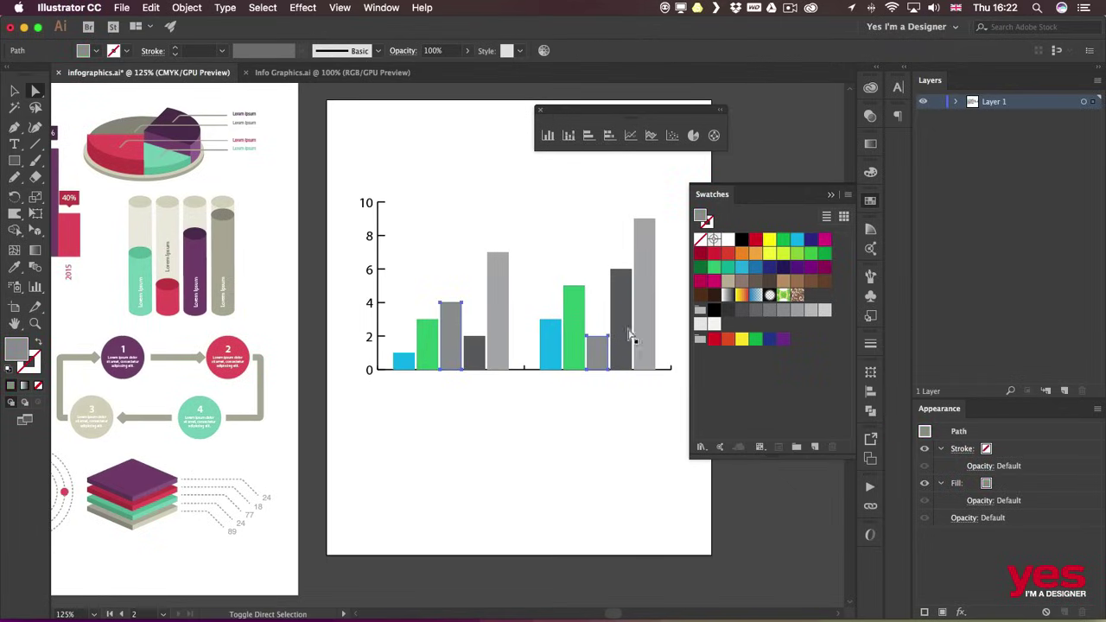
pyautogui.click(728, 252)
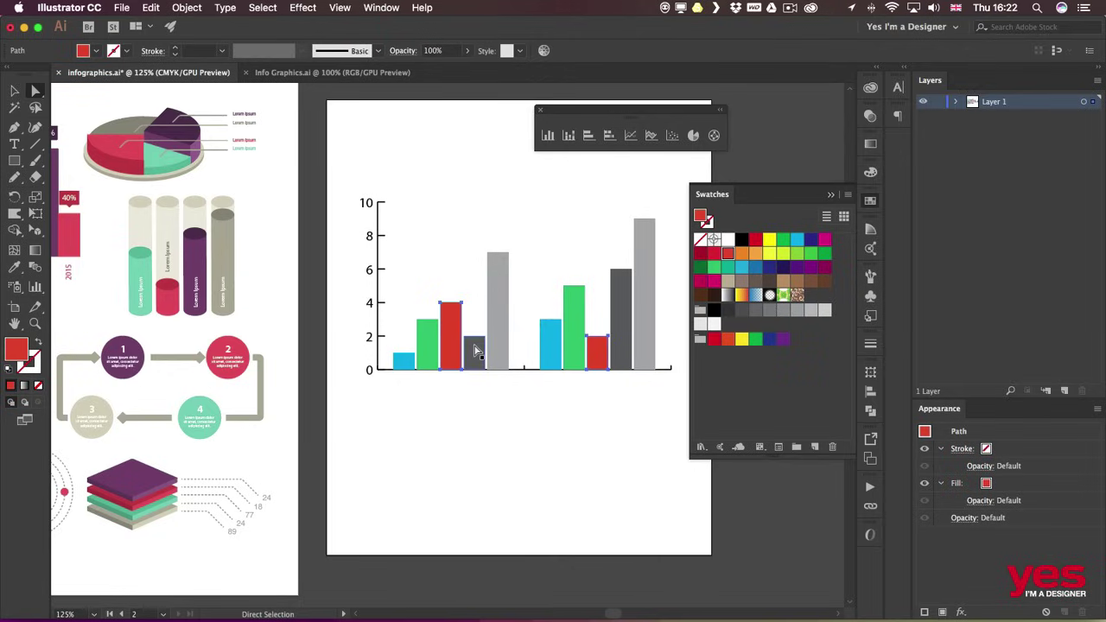
# - Make the tallest bars, 7 and 9 high, crimson
pyautogui.click(499, 311)
pyautogui.keyDown('shift'); pyautogui.click(649, 276); pyautogui.keyUp('shift')
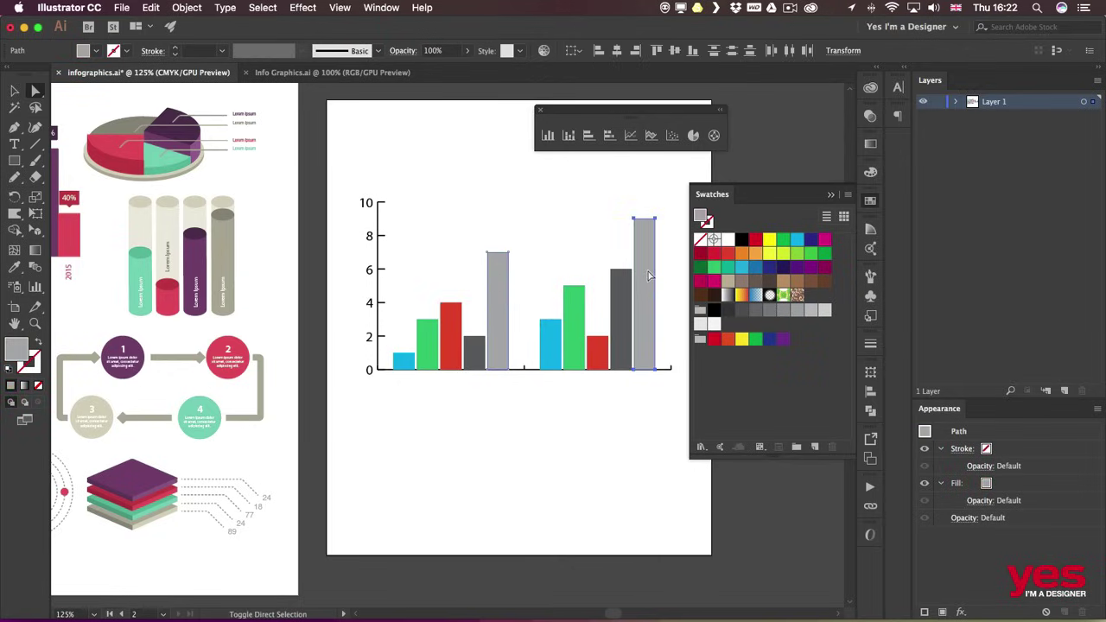
pyautogui.click(789, 254)
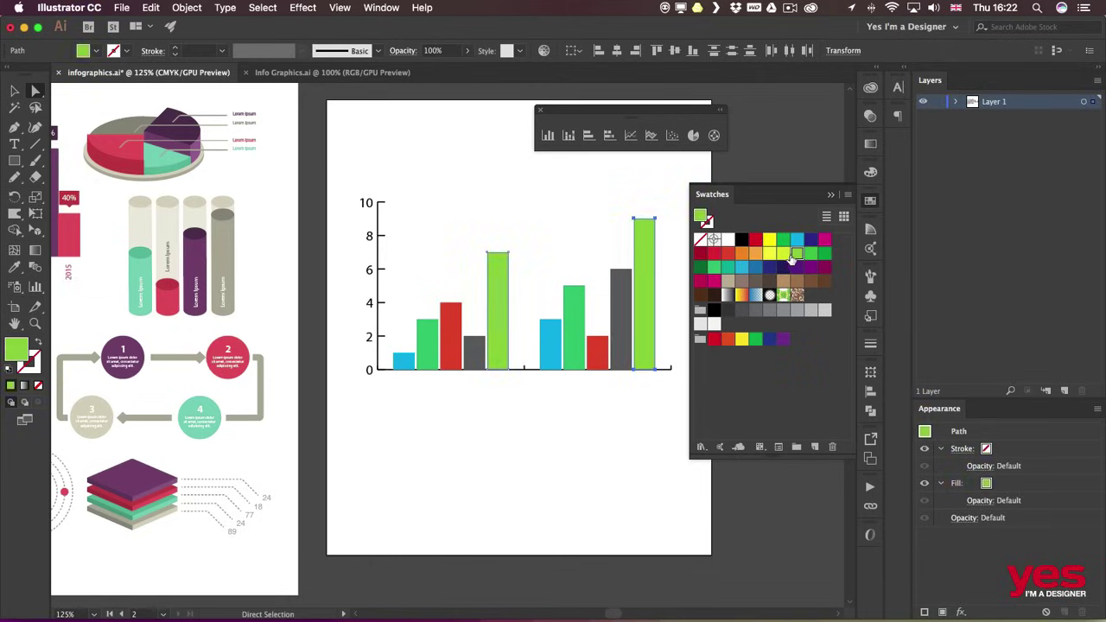
pyautogui.click(707, 281)
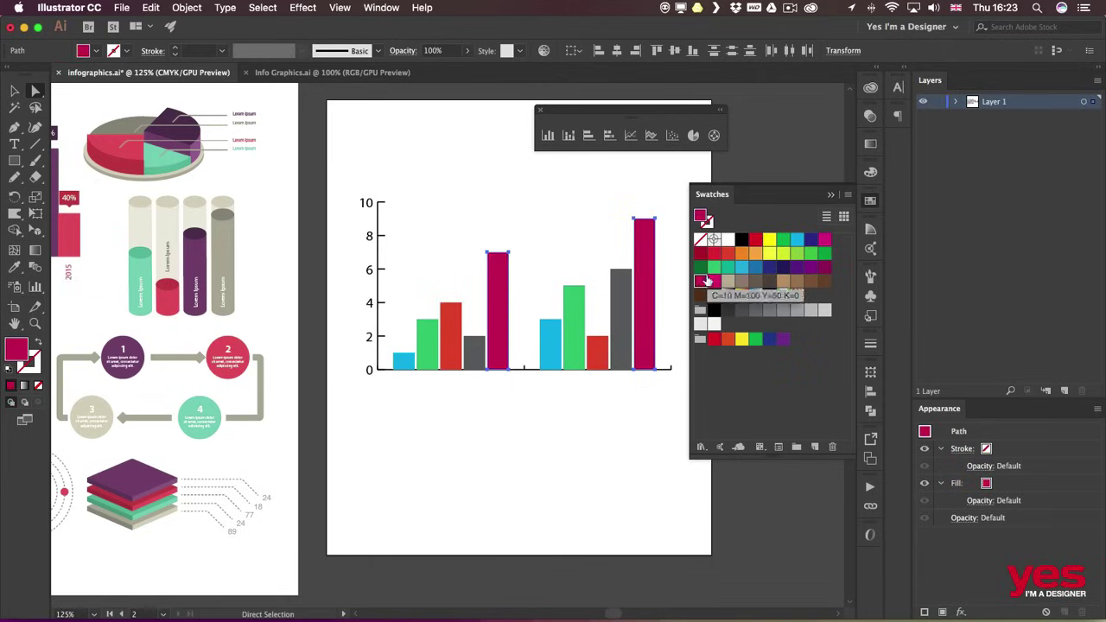
pyautogui.press('v')
pyautogui.click(596, 423)
pyautogui.hscroll(3, 548, 436)
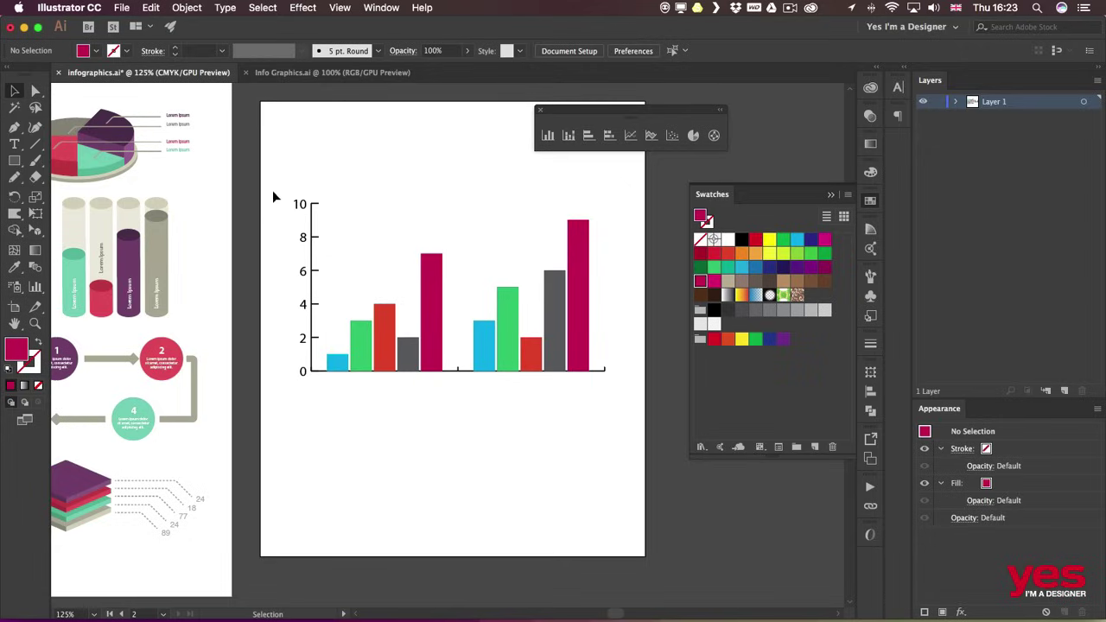
# - Set the graph's text in Komika Glaze after briefly trying Marion, then reselect the graph
pyautogui.moveTo(276, 185); pyautogui.dragTo(301, 399)
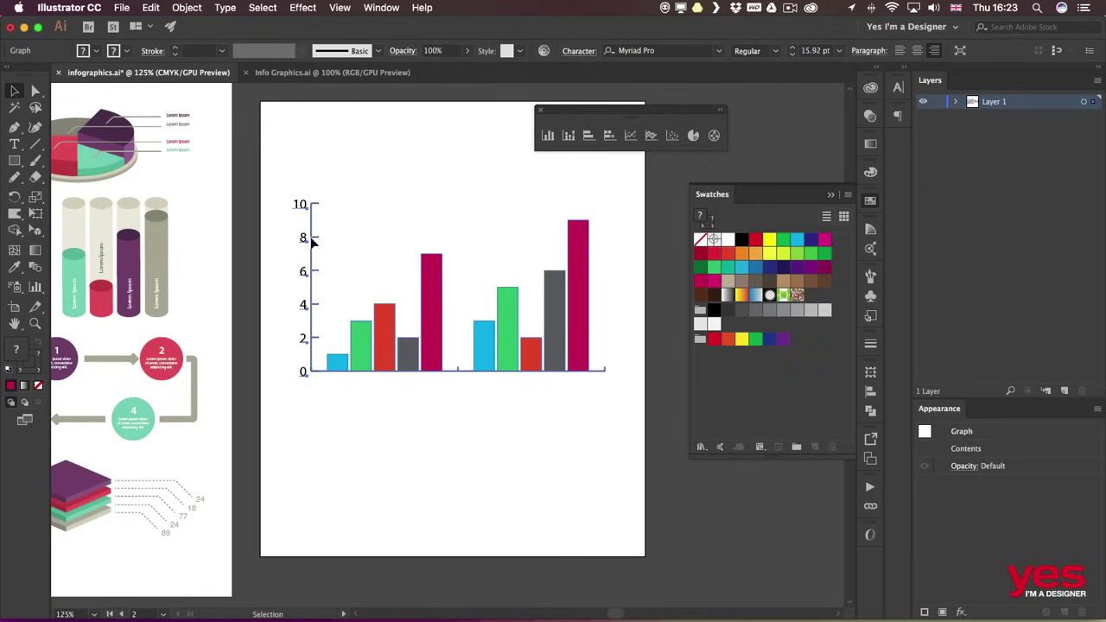
pyautogui.click(719, 51)
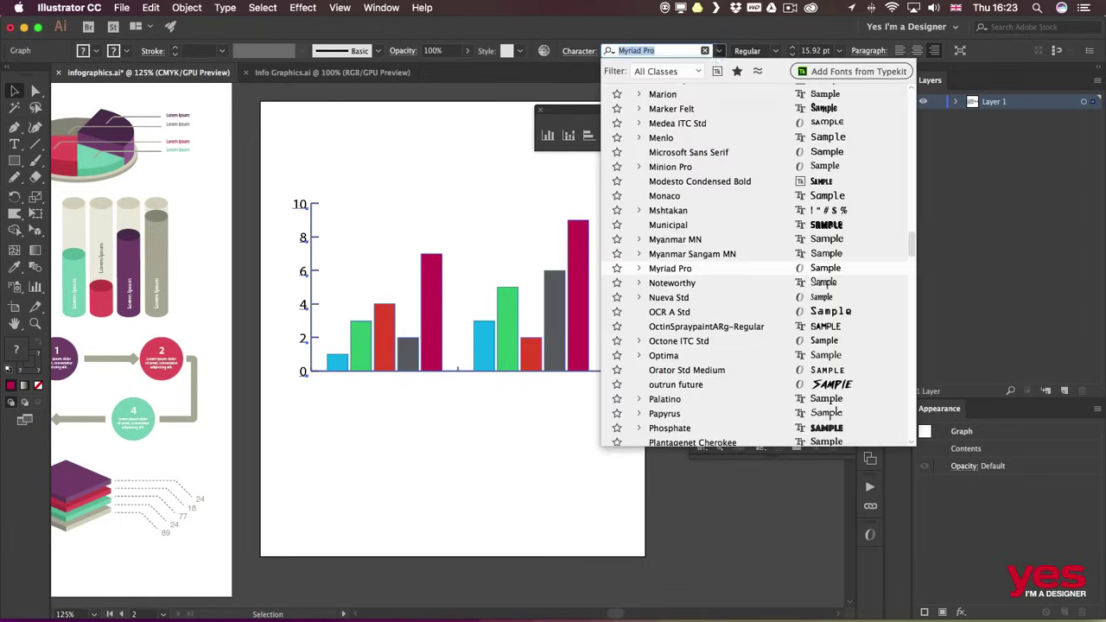
pyautogui.click(711, 98)
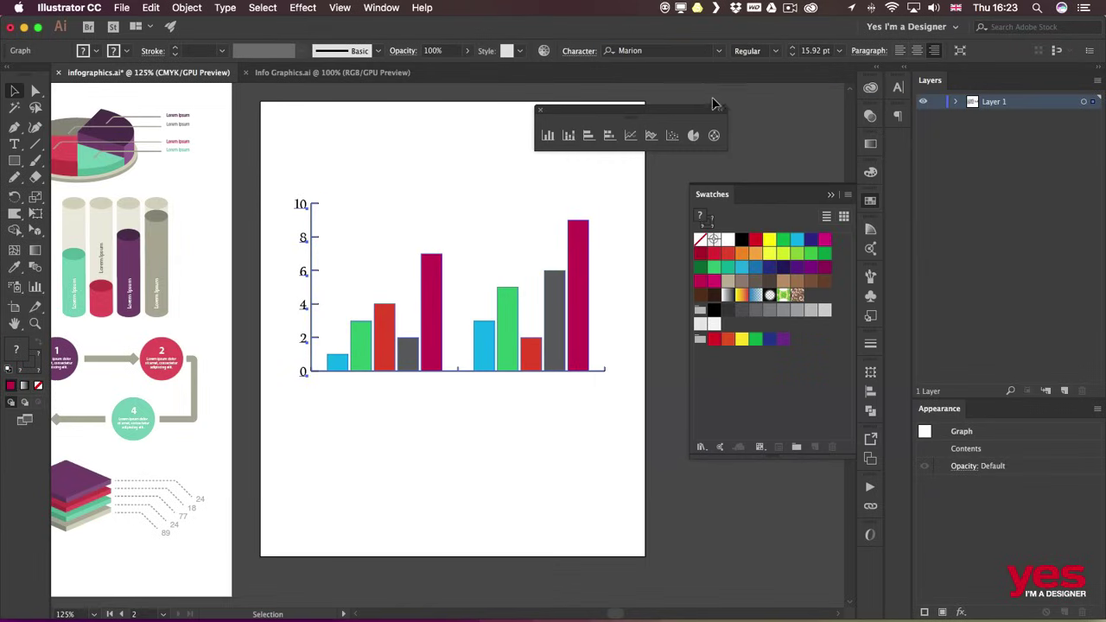
pyautogui.click(719, 51)
pyautogui.click(759, 237)
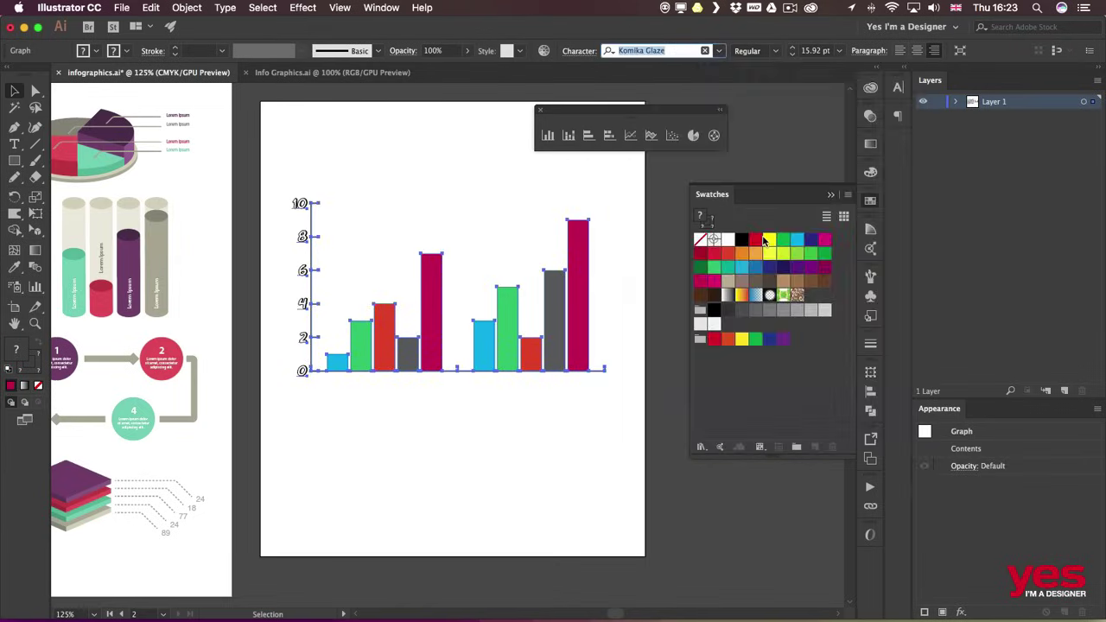
pyautogui.click(339, 424)
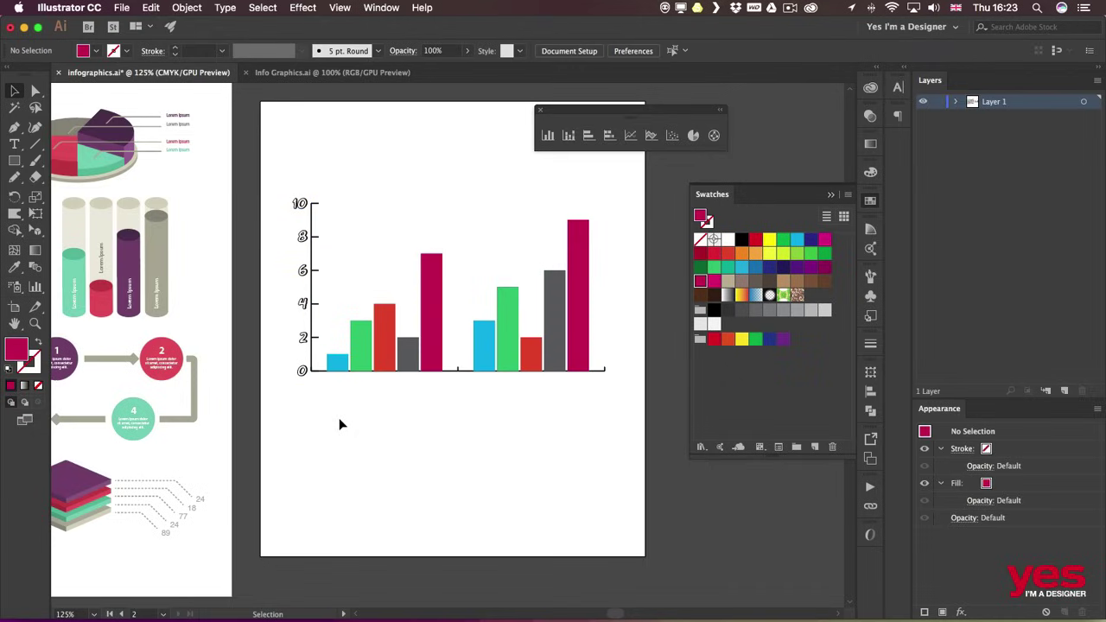
pyautogui.click(384, 344)
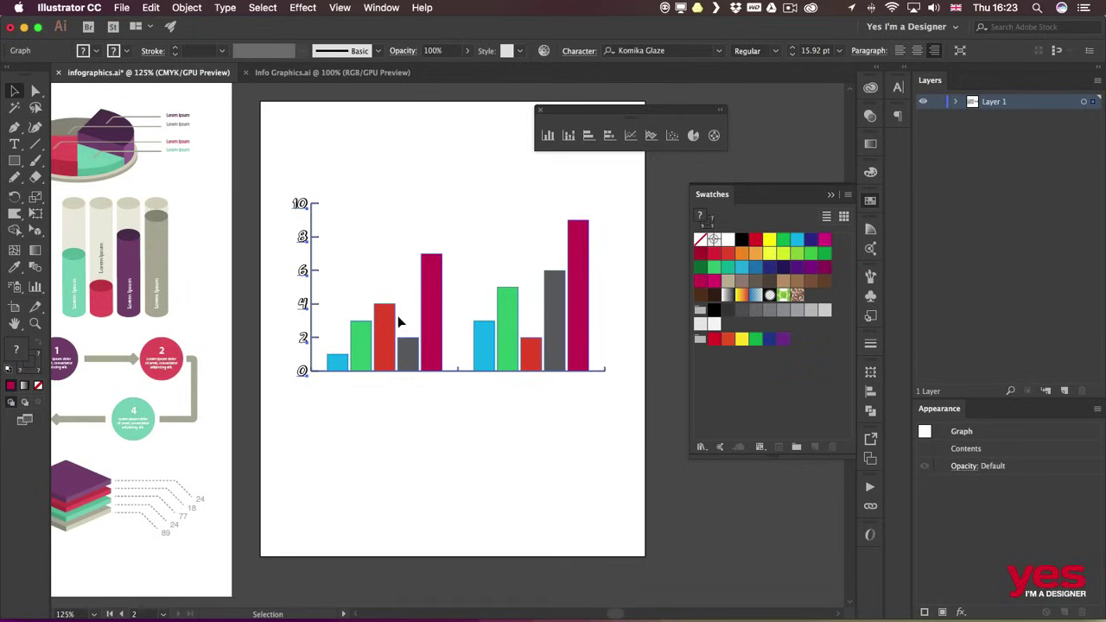
# - Change the 4.00 cell to 12 in the graph data, apply it, and raise the graph
pyautogui.rightClick(379, 318)
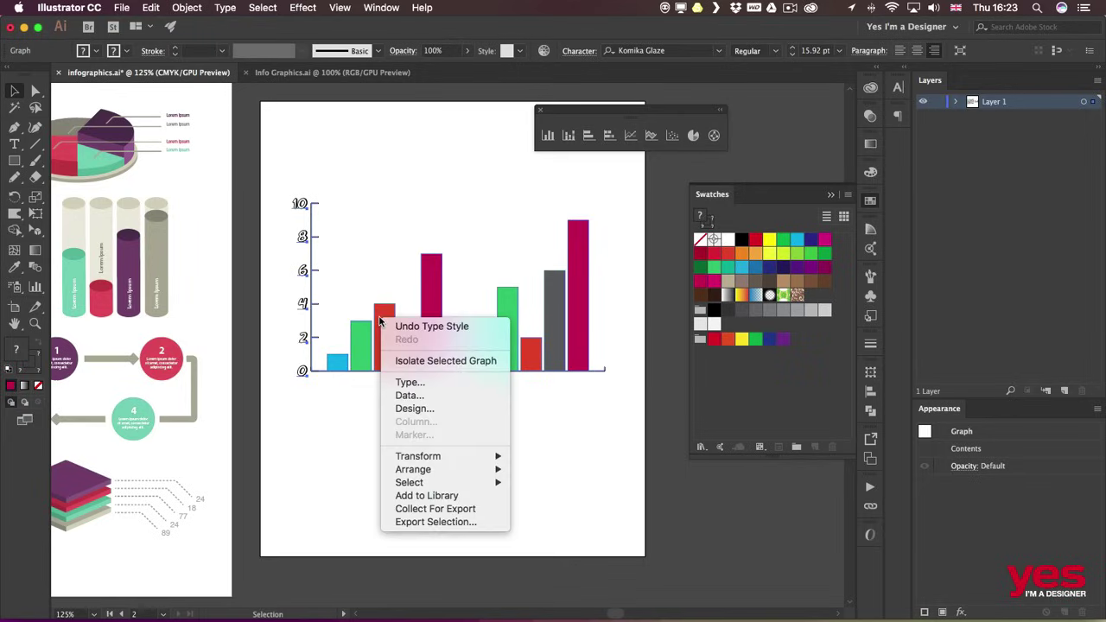
pyautogui.click(420, 396)
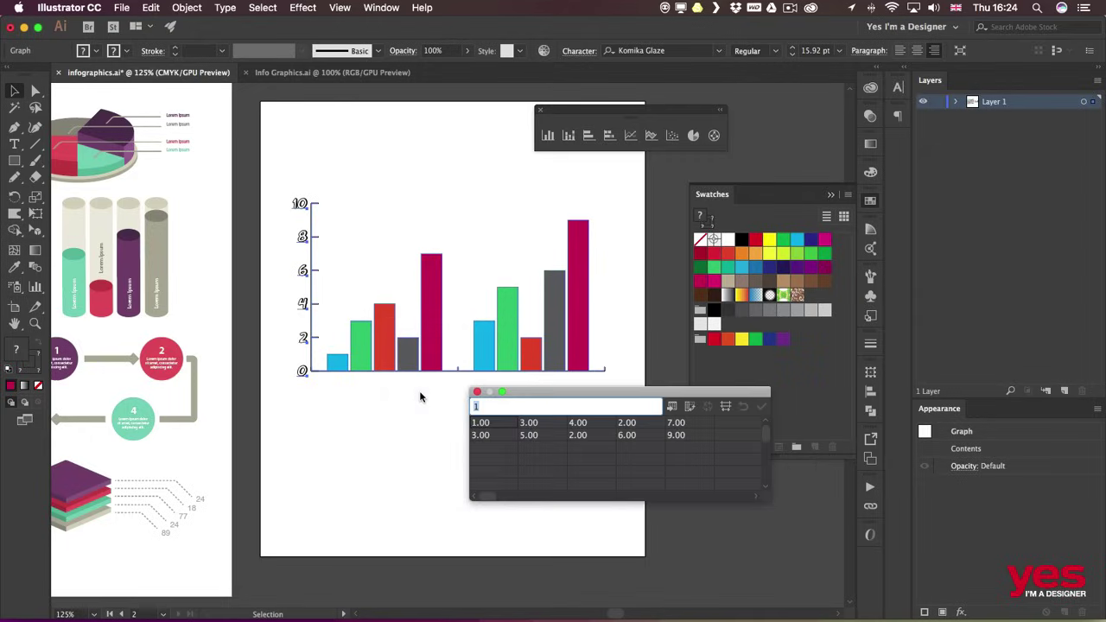
pyautogui.moveTo(582, 393); pyautogui.dragTo(423, 394)
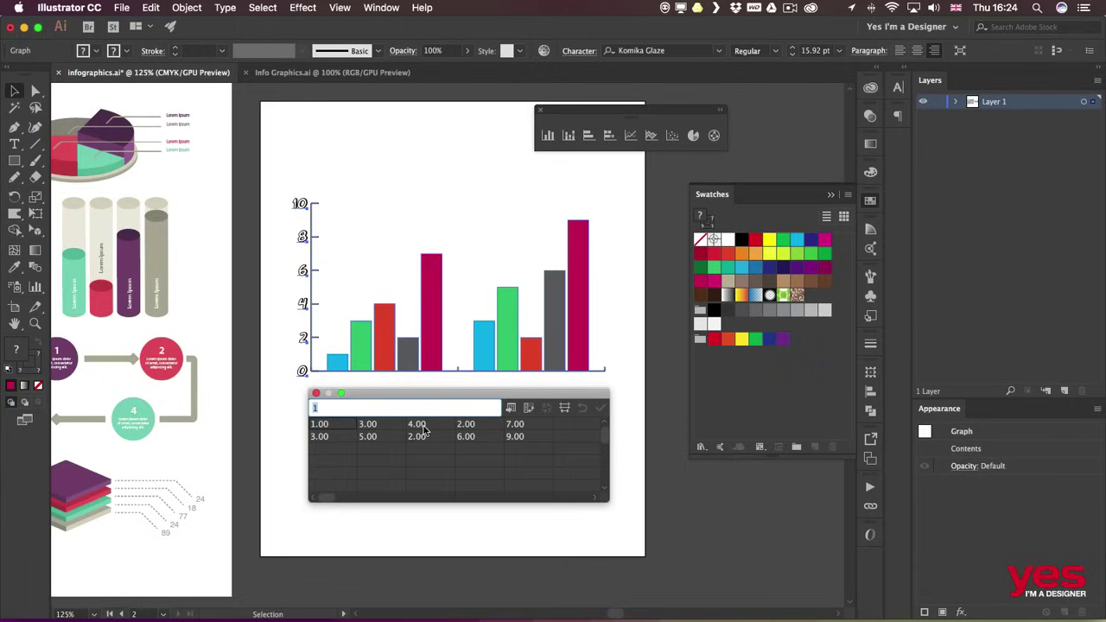
pyautogui.click(423, 426)
pyautogui.write('12')
pyautogui.press('Return')
pyautogui.click(603, 406)
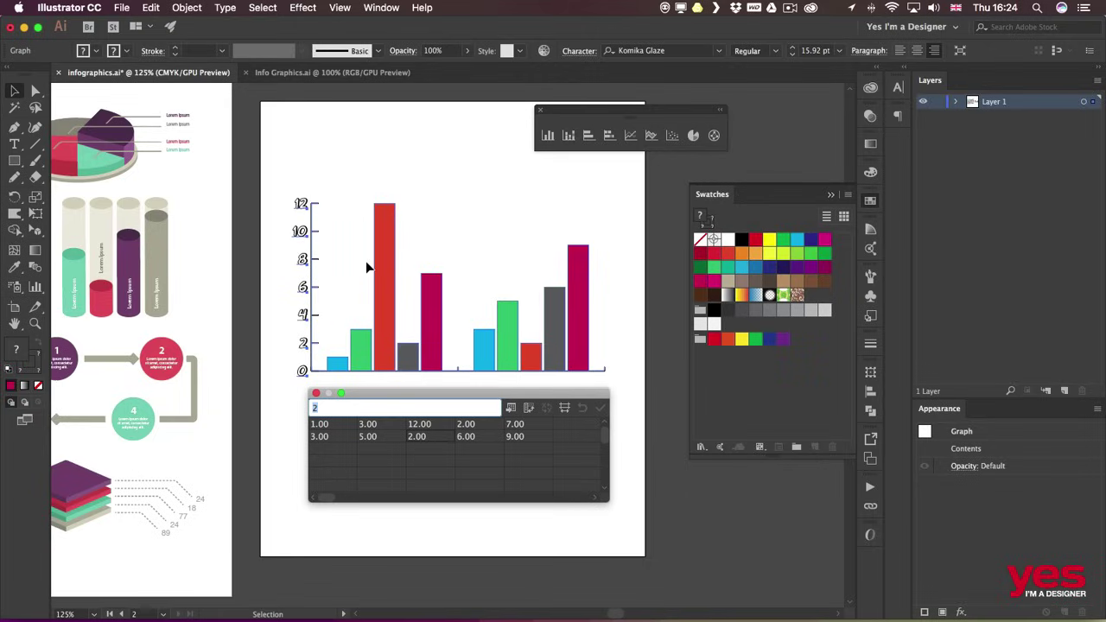
pyautogui.click(602, 316)
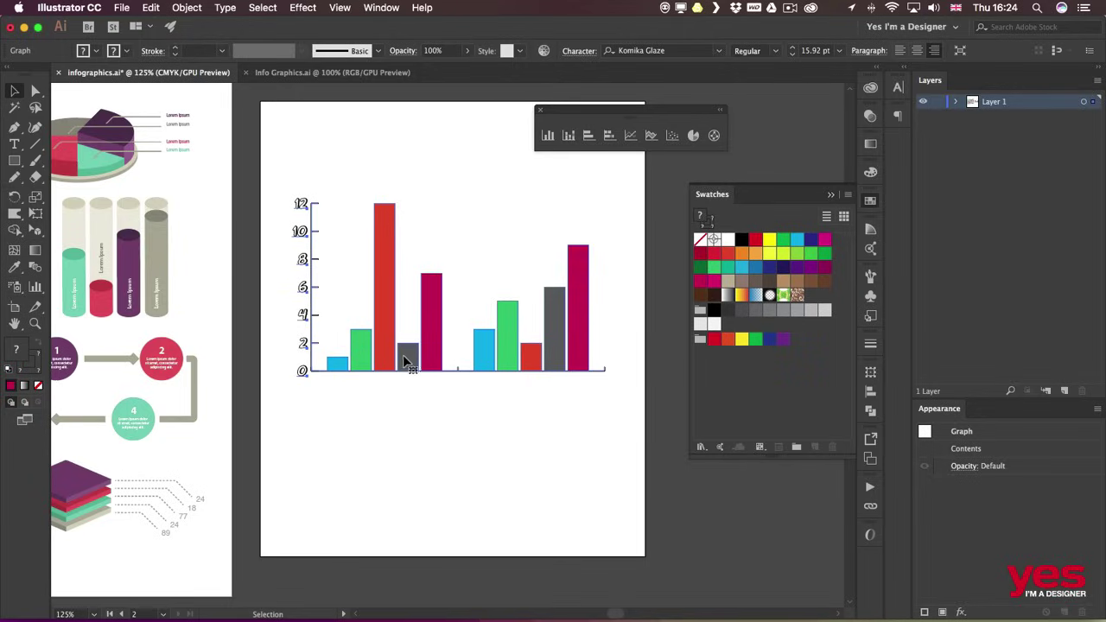
pyautogui.moveTo(405, 353); pyautogui.dragTo(405, 298)
# - Draw a pie graph below the columns with iPhone 10, iPad 30, MacBook 20, Mac Pro 35, iMac 5
pyautogui.click(482, 350)
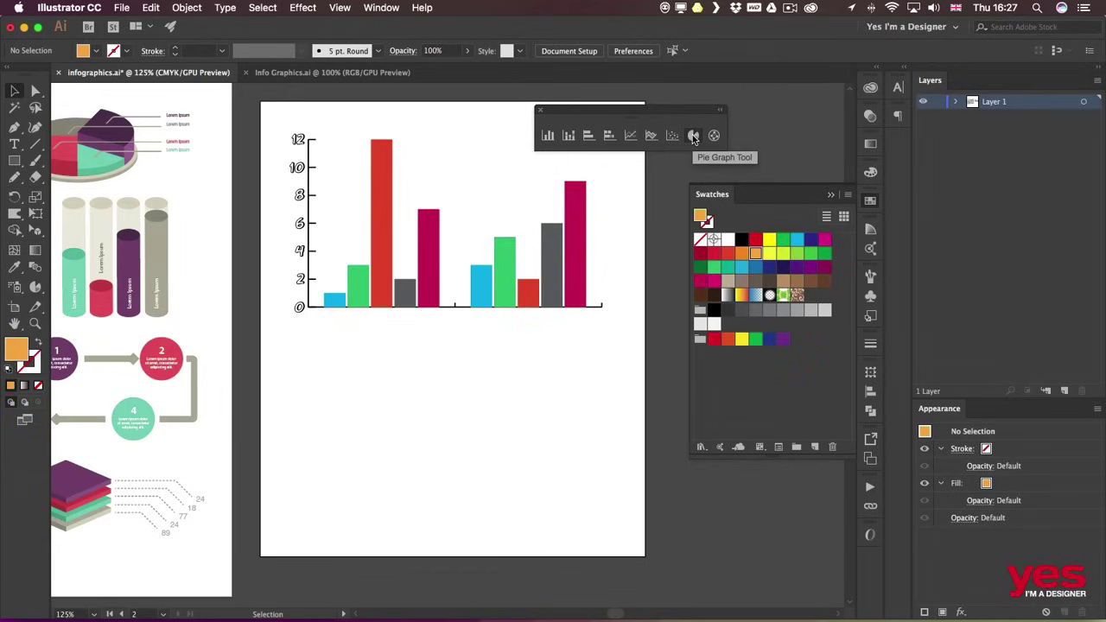
pyautogui.click(693, 137)
pyautogui.moveTo(321, 352); pyautogui.dragTo(485, 515)
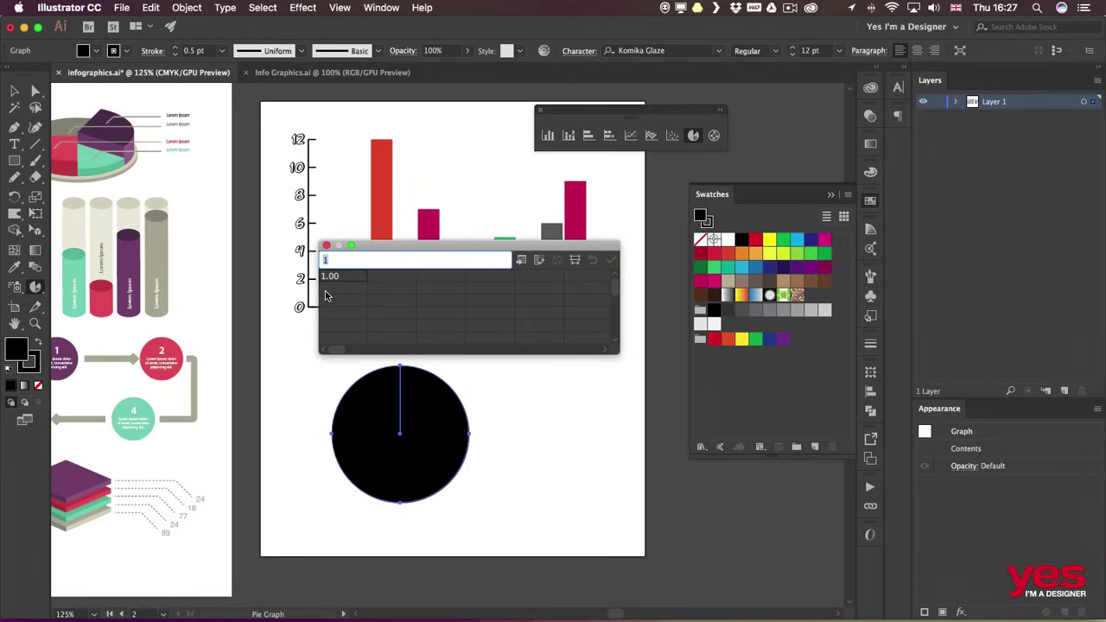
pyautogui.write('iPhone\tiPad\tMacBook\tMac Pro\tiMac')
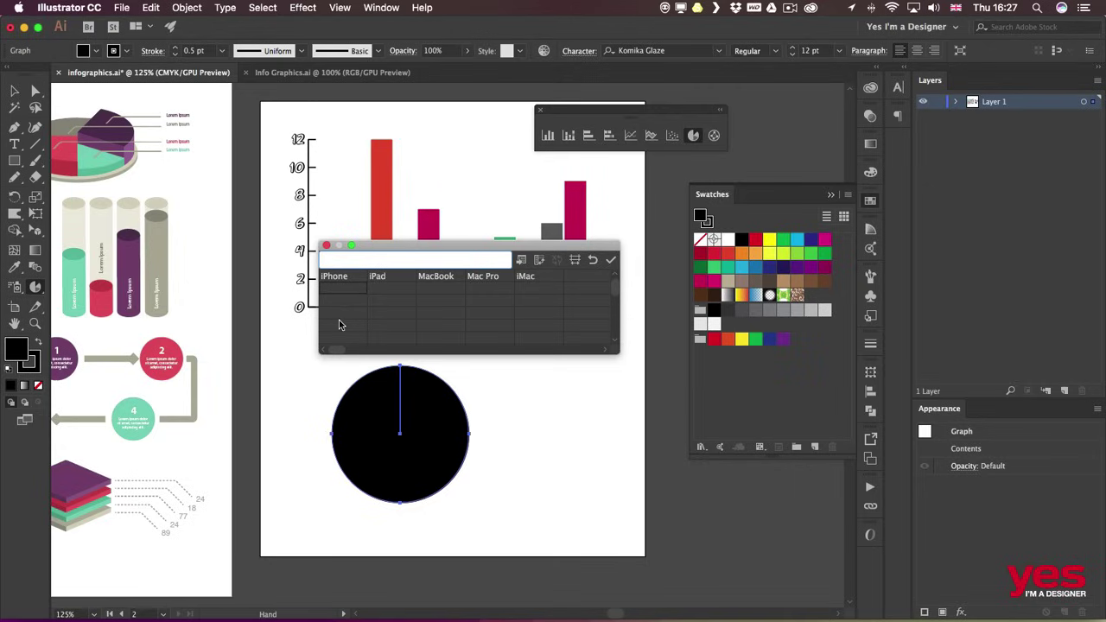
pyautogui.write('10\t30\t20\t35')
pyautogui.write('5')
pyautogui.click(611, 260)
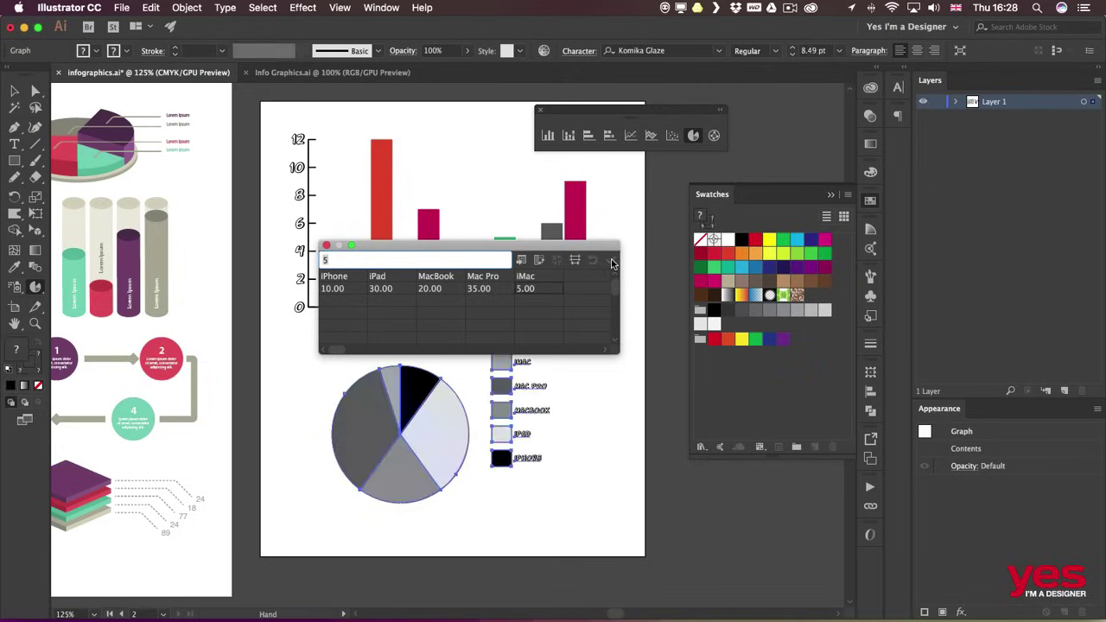
pyautogui.moveTo(500, 247); pyautogui.dragTo(382, 191)
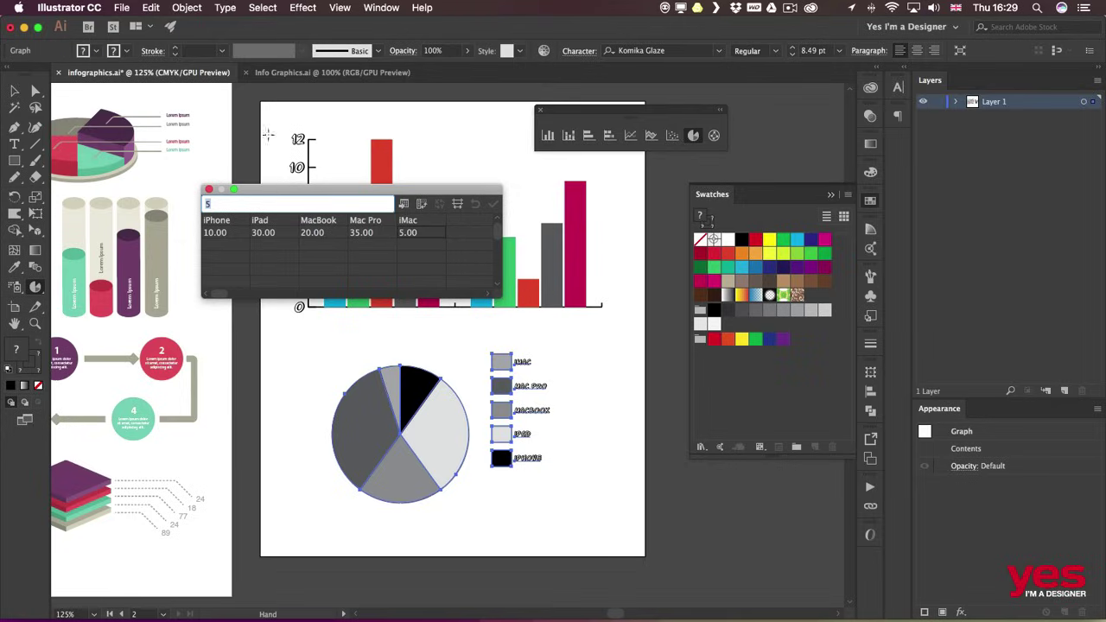
# - Set the stroke of the pie slices and legend squares to None
pyautogui.click(208, 189)
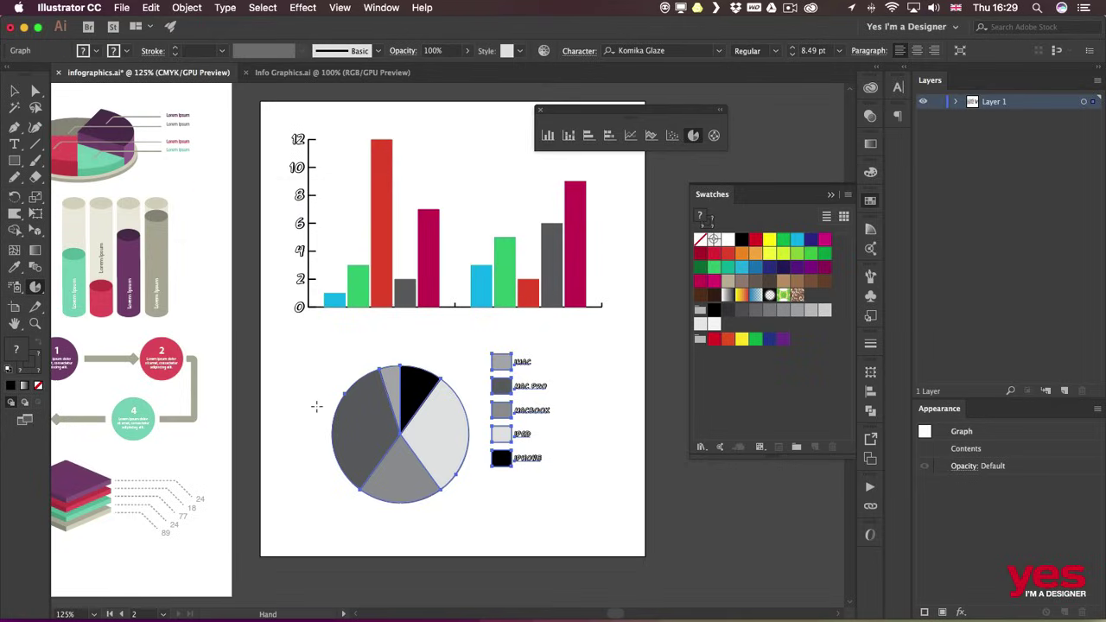
pyautogui.press('v')
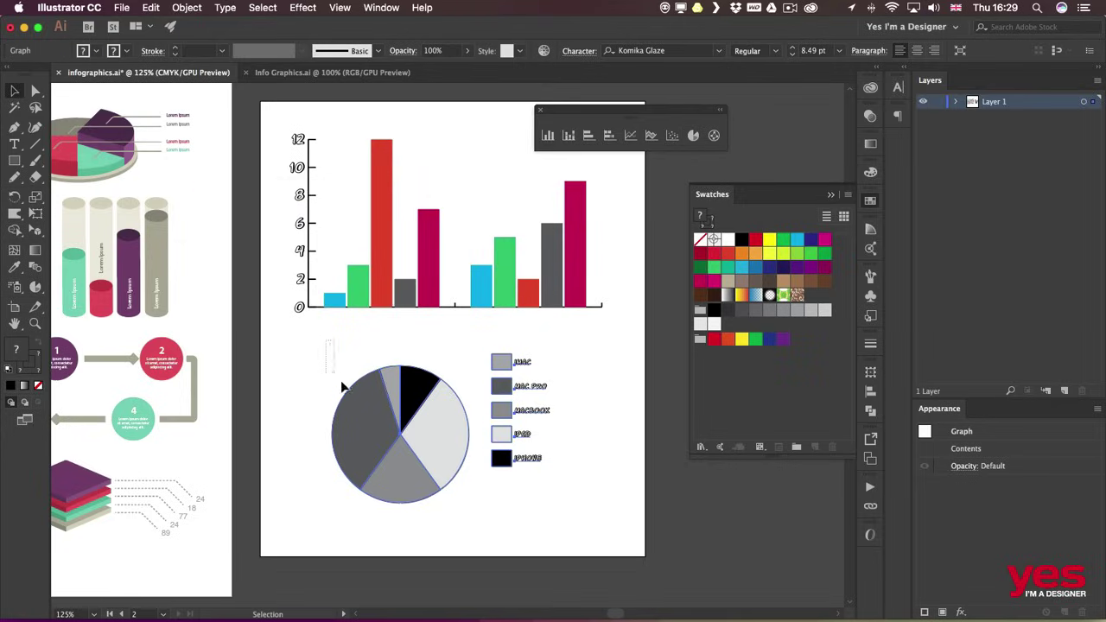
pyautogui.click(313, 353)
pyautogui.press('a')
pyautogui.moveTo(316, 326); pyautogui.dragTo(499, 517)
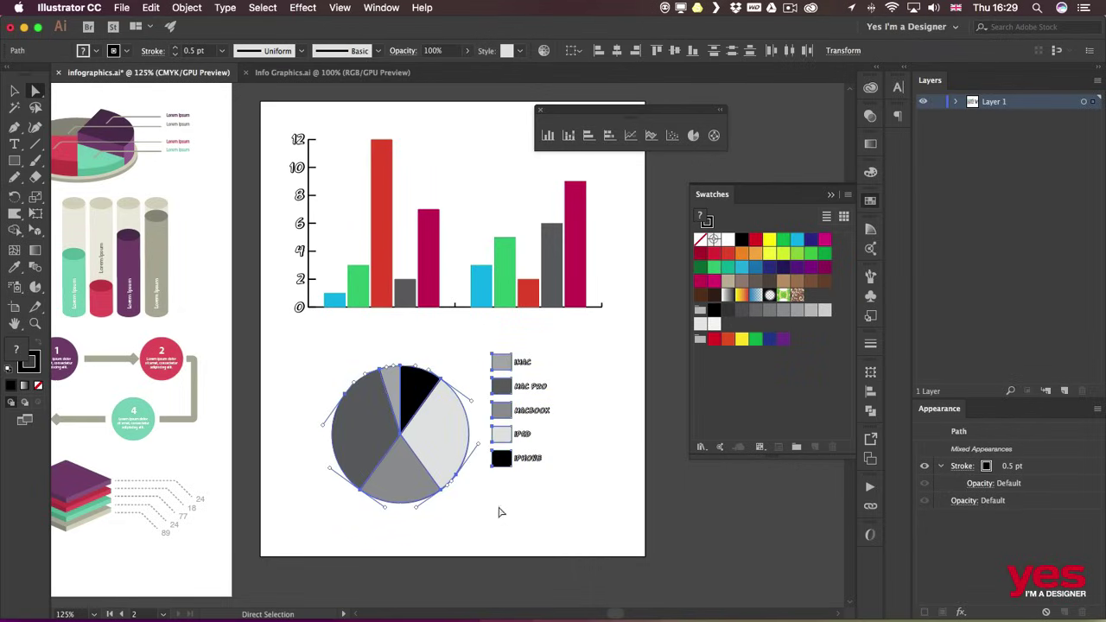
pyautogui.click(114, 51)
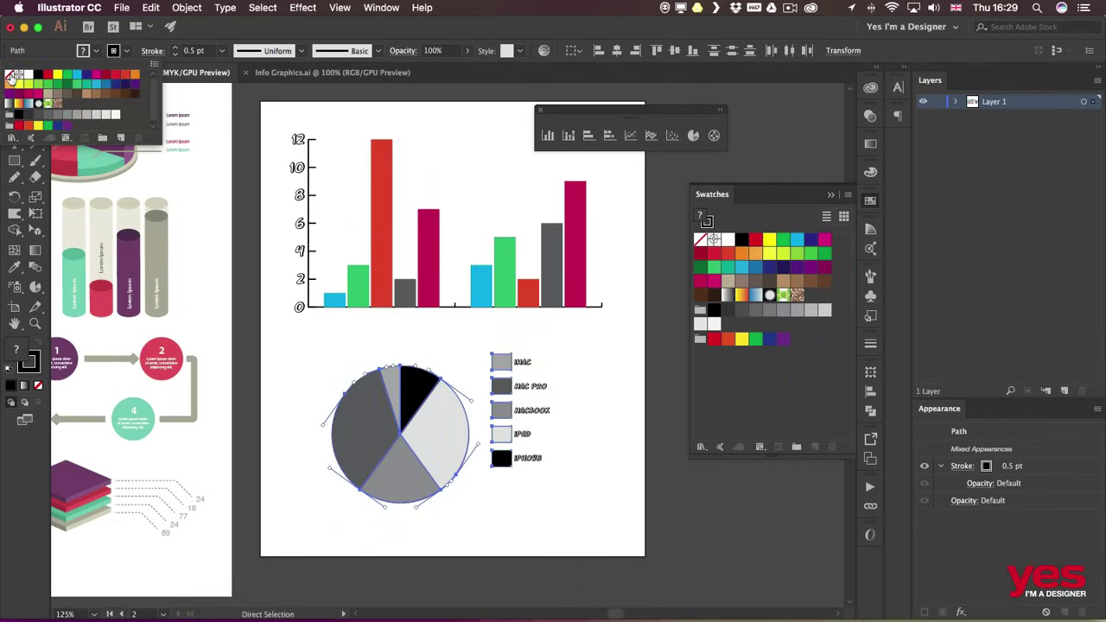
pyautogui.click(9, 75)
pyautogui.click(411, 354)
pyautogui.click(420, 342)
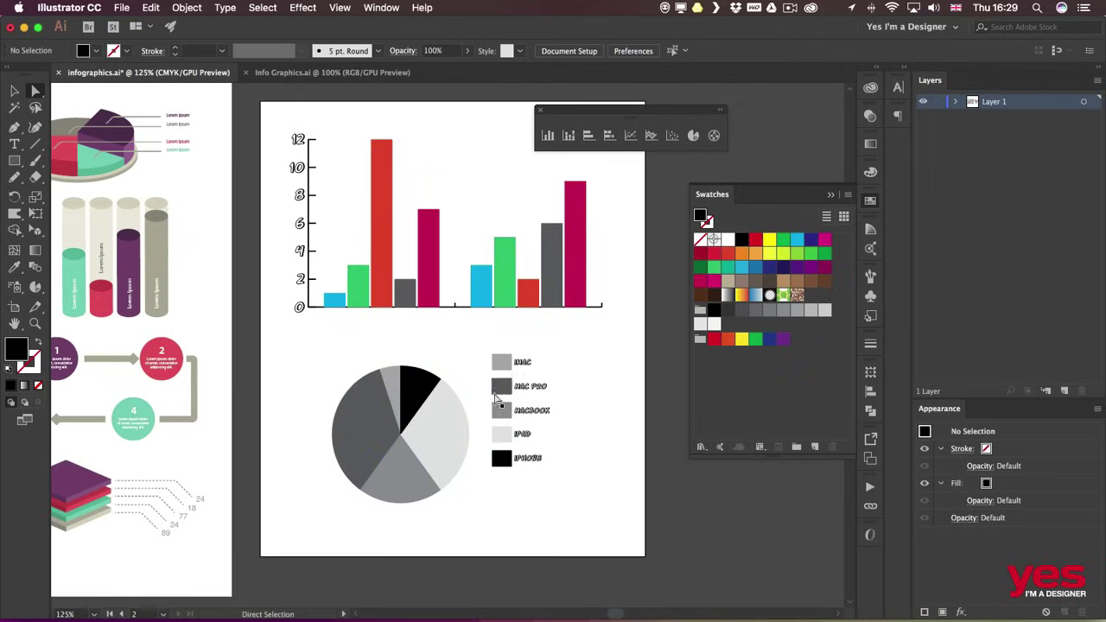
# - Set the legend labels in Futura Std Book and nudge them slightly right
pyautogui.press('v')
pyautogui.press('a')
pyautogui.moveTo(559, 475); pyautogui.dragTo(524, 375)
pyautogui.click(590, 50)
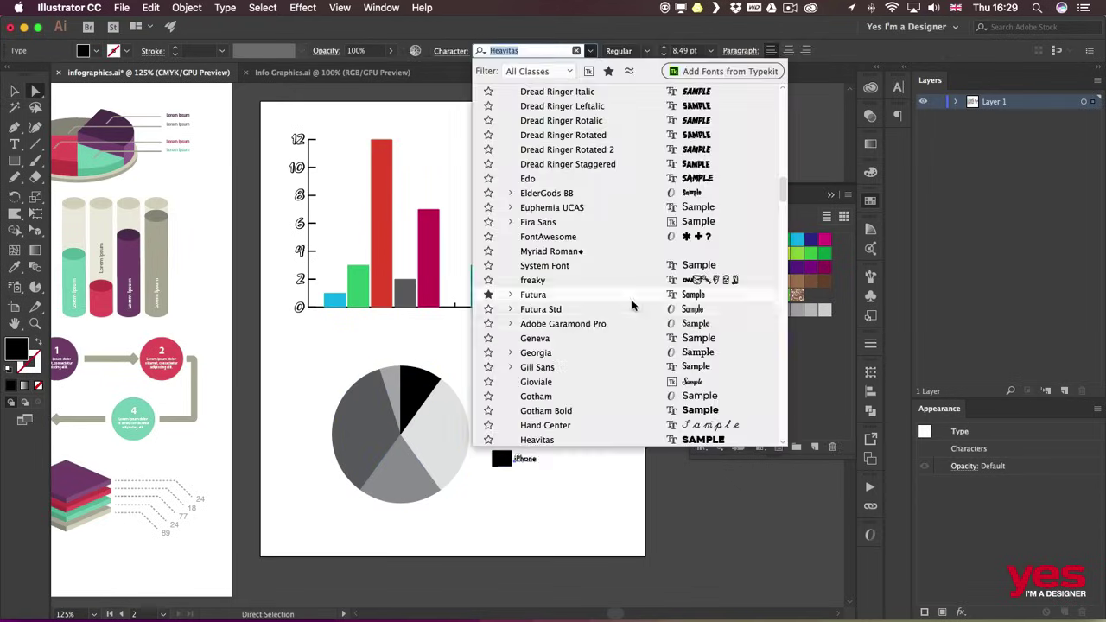
pyautogui.click(635, 309)
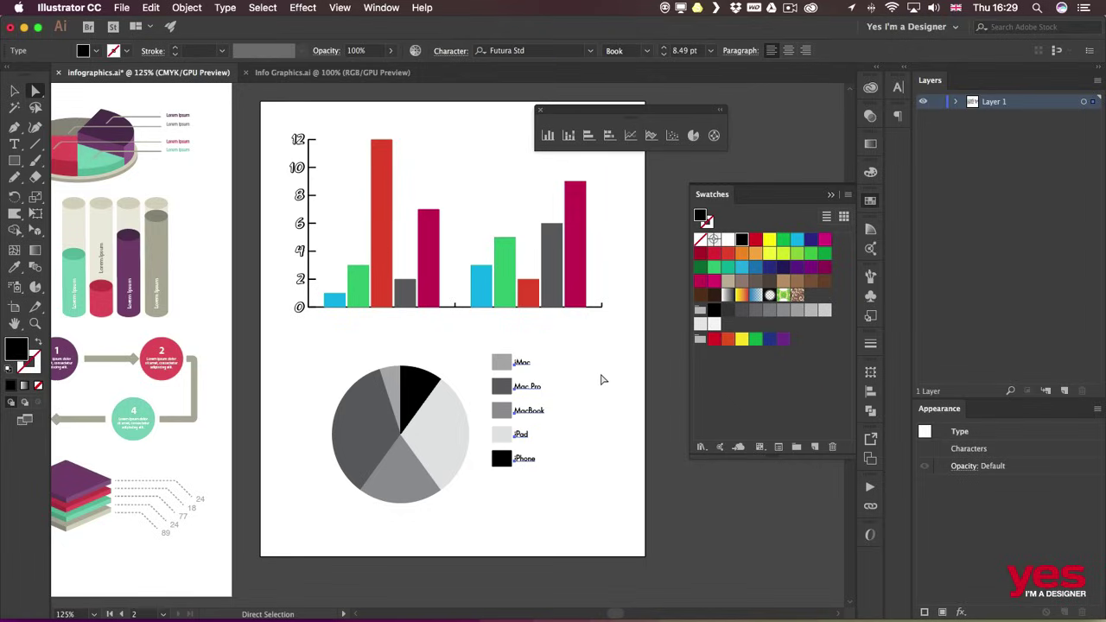
pyautogui.press('Right')
pyautogui.press('Right')
pyautogui.press('Right')
pyautogui.press('Right')
# - Colour the iPhone slice and its legend square with the magenta bar colour
pyautogui.click(598, 419)
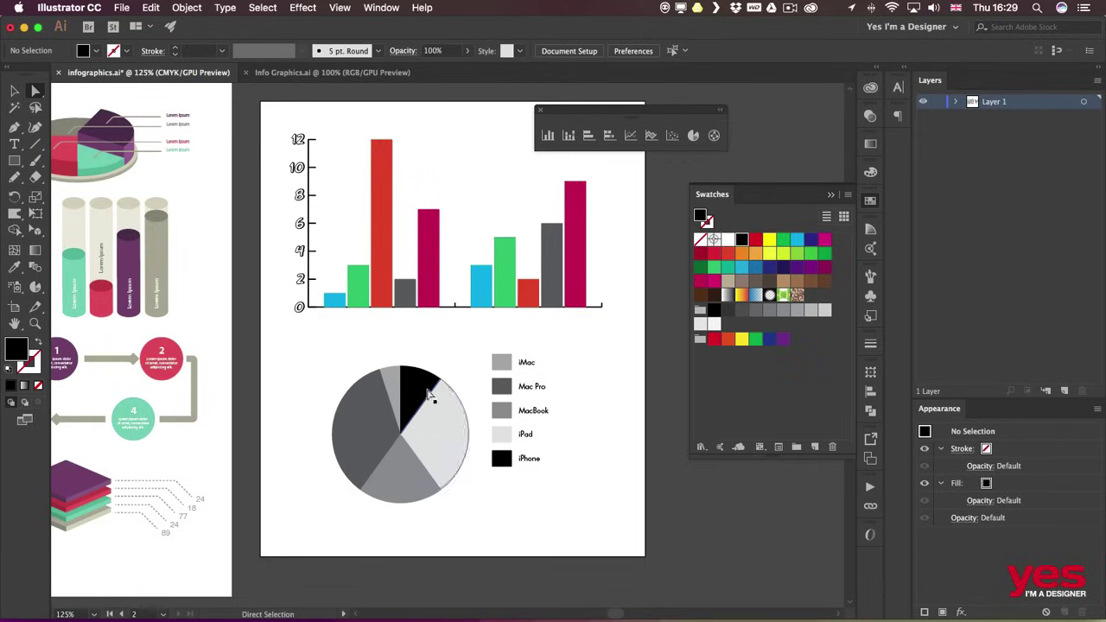
pyautogui.click(418, 393)
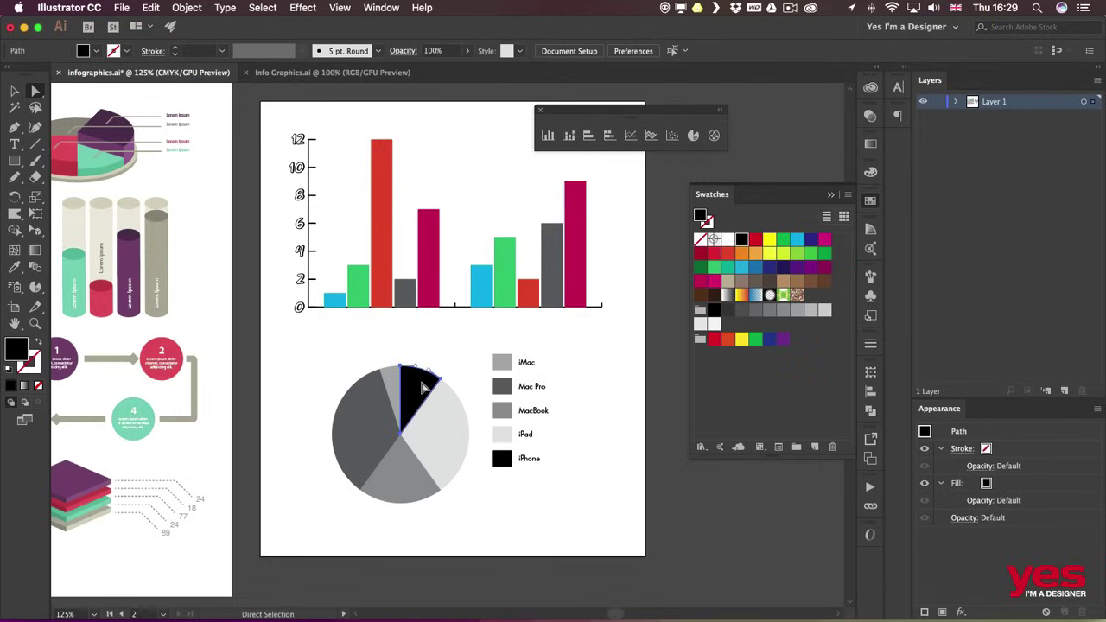
pyautogui.hotkey('ctrl', 'shift', 'a')
pyautogui.click(415, 392)
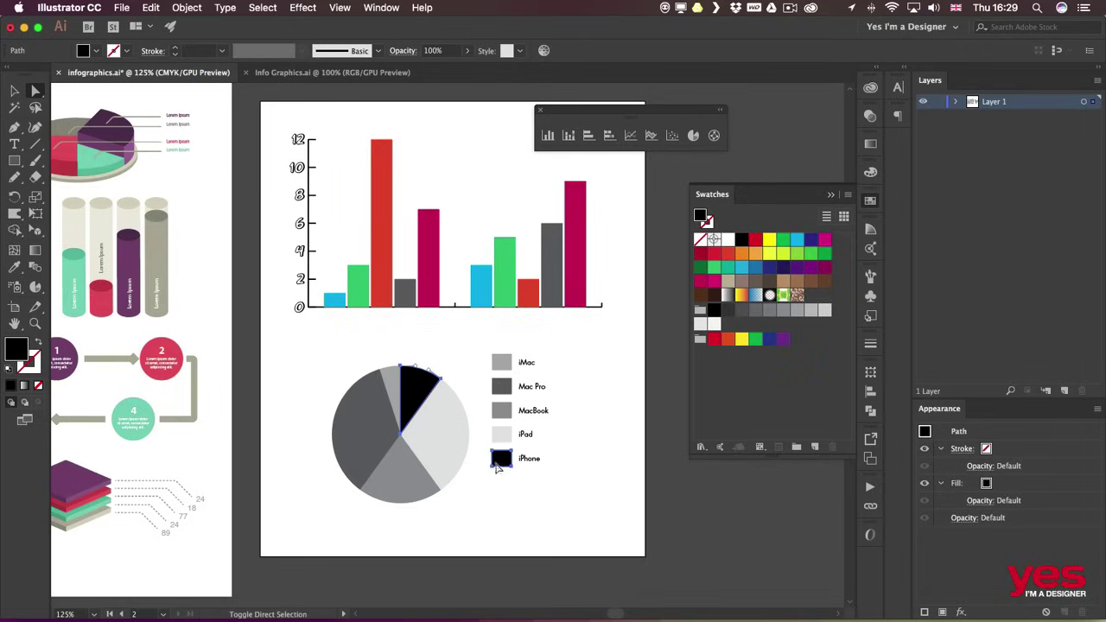
pyautogui.keyDown('shift'); pyautogui.click(502, 463); pyautogui.keyUp('shift')
pyautogui.press('i')
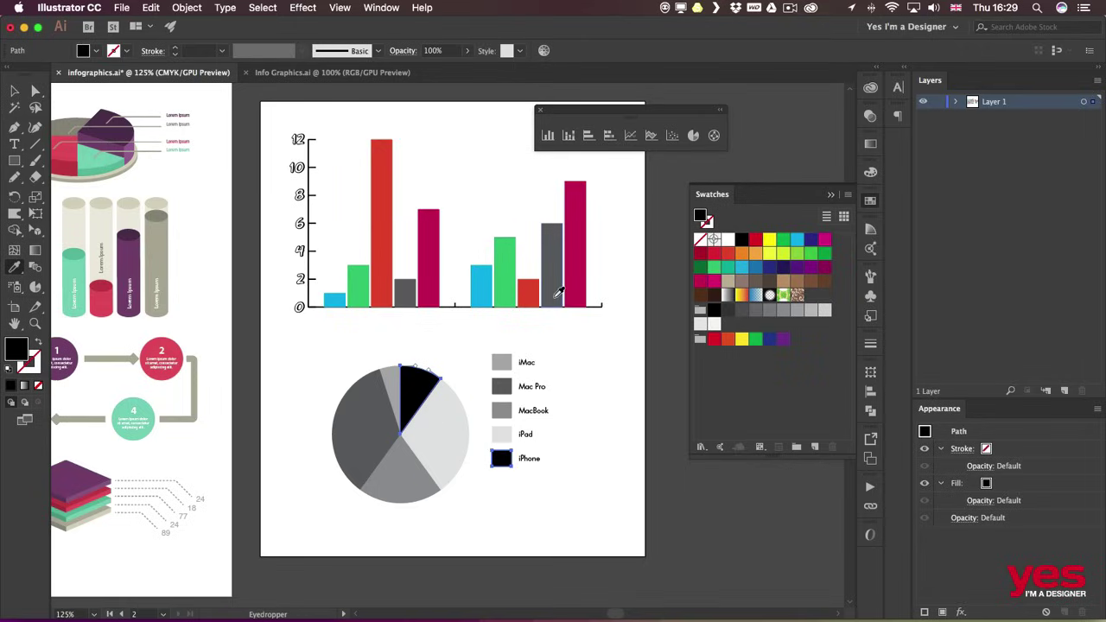
pyautogui.click(574, 280)
pyautogui.press('a')
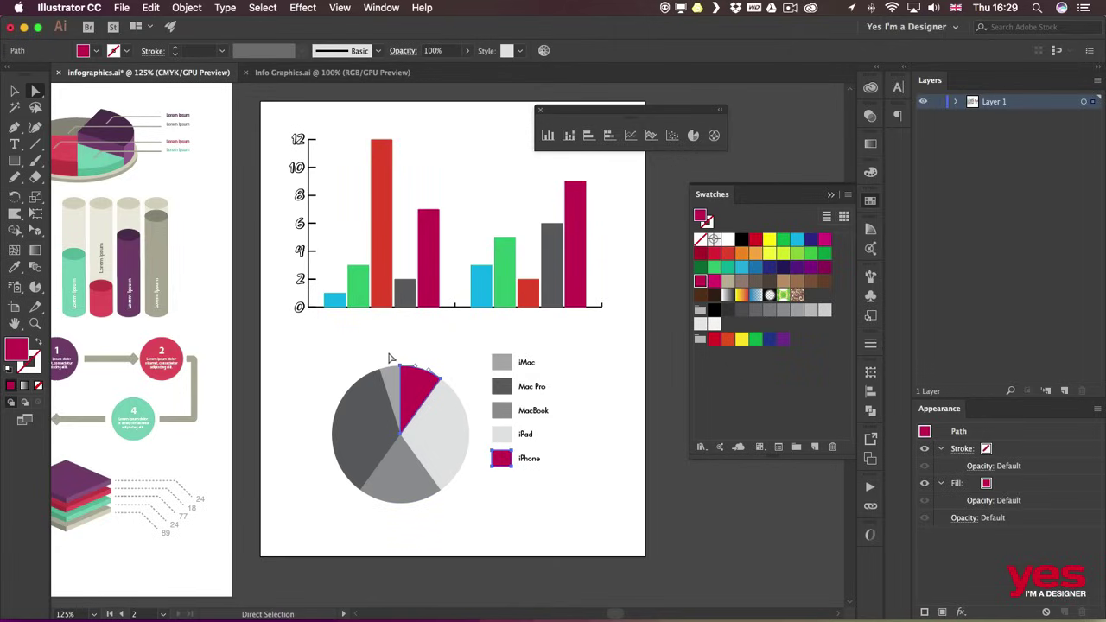
pyautogui.click(388, 360)
# - Colour the Mac Pro slice and its legend square with the green bar colour
pyautogui.click(354, 424)
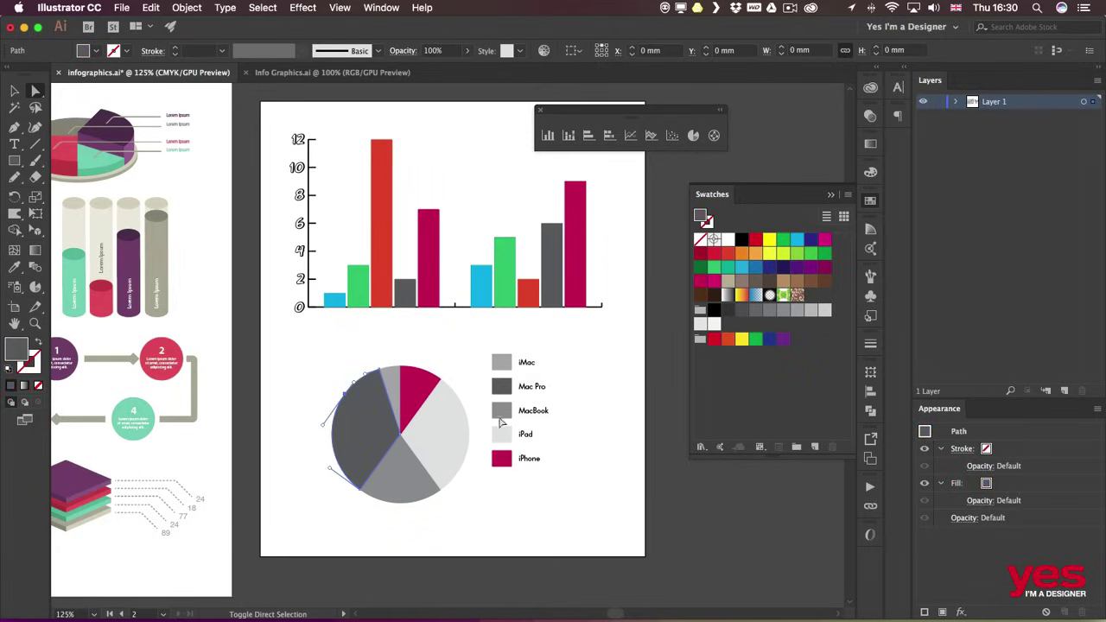
pyautogui.keyDown('shift'); pyautogui.click(501, 386); pyautogui.keyUp('shift')
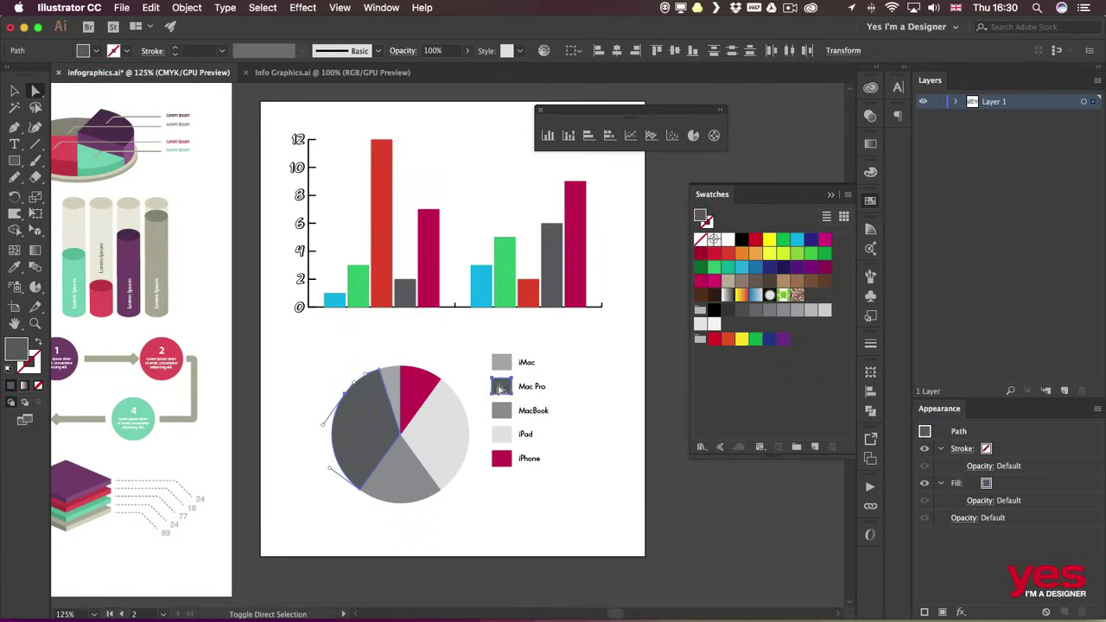
pyautogui.press('i')
pyautogui.click(505, 253)
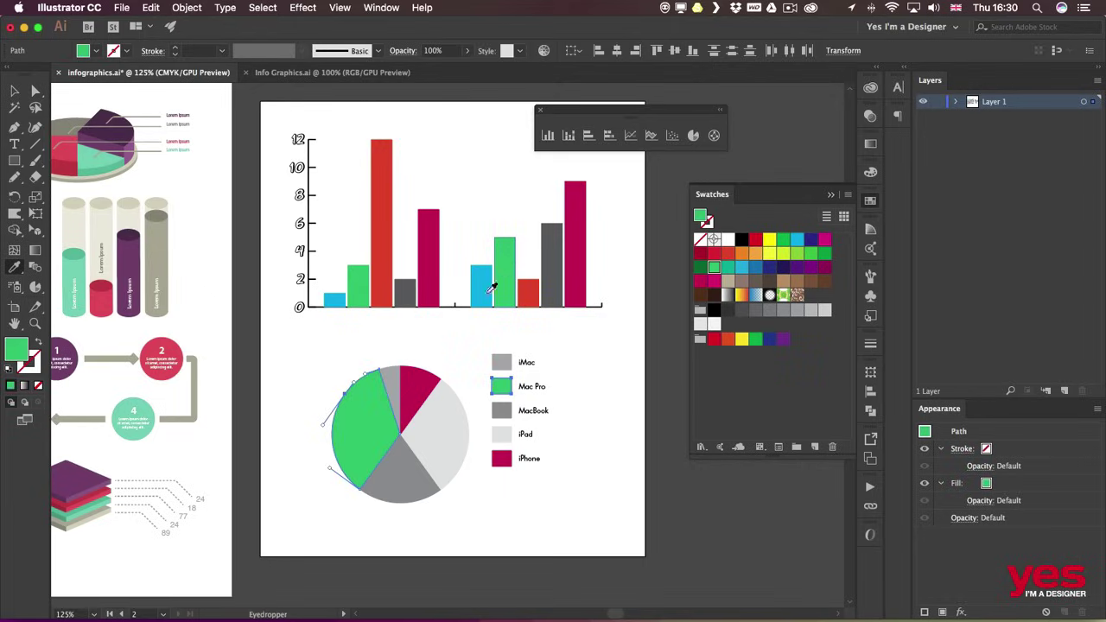
pyautogui.press('a')
pyautogui.click(421, 349)
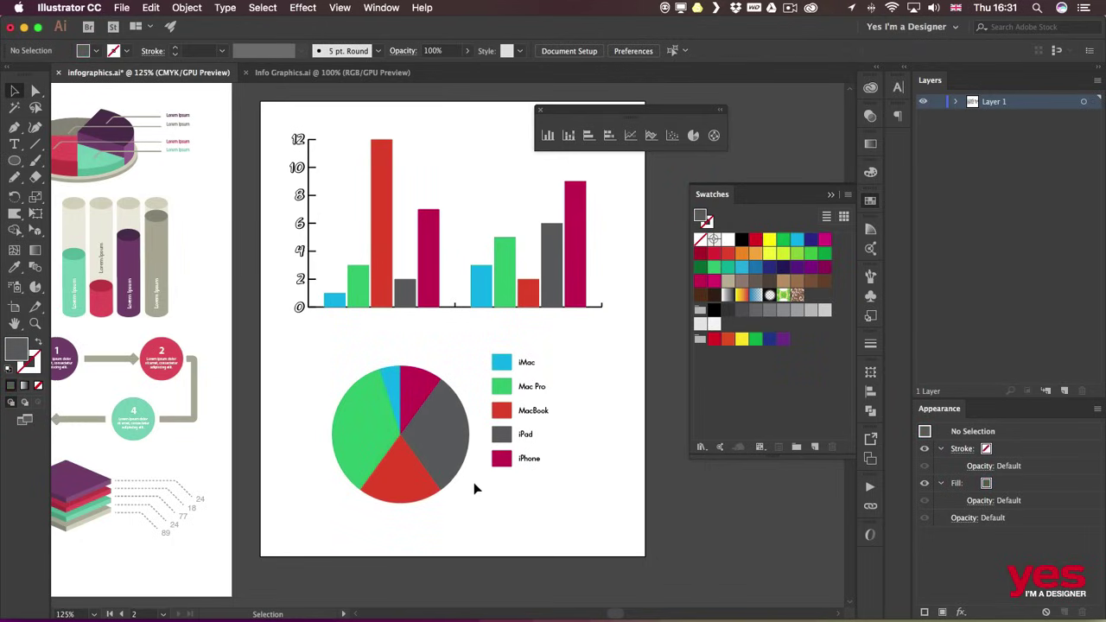
pyautogui.moveTo(251, 400); pyautogui.dragTo(608, 407)
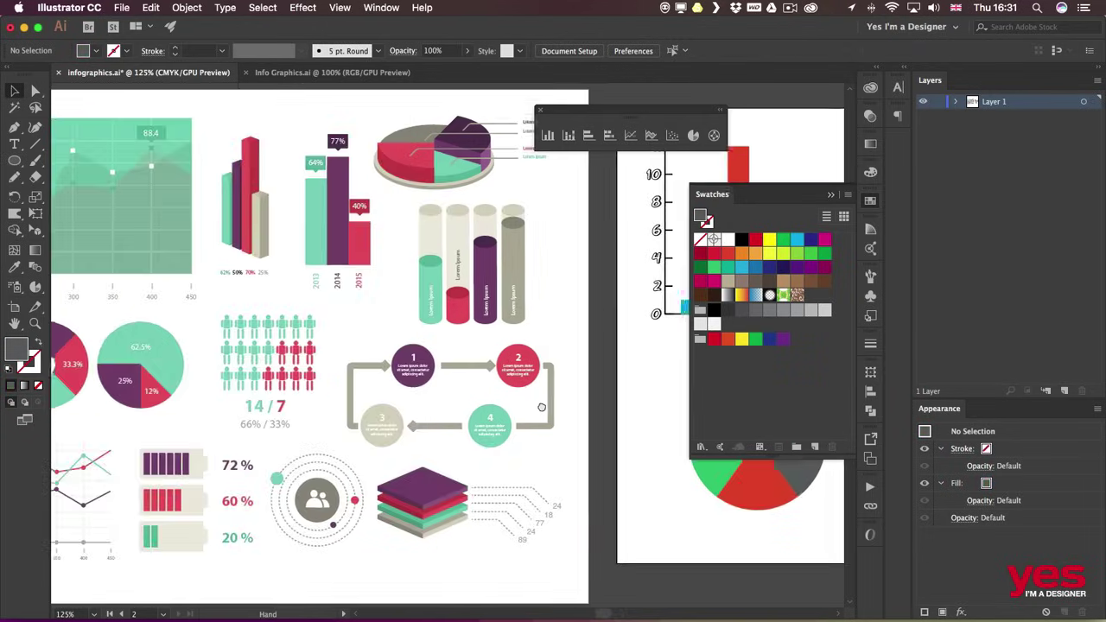
pyautogui.moveTo(541, 407); pyautogui.dragTo(212, 425)
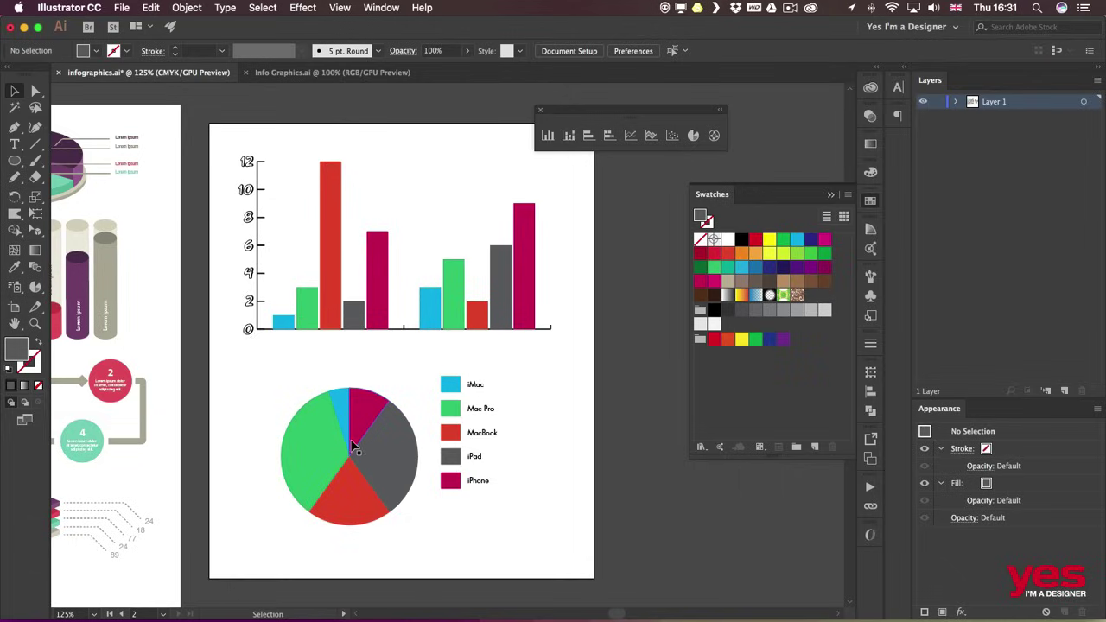
pyautogui.moveTo(202, 385); pyautogui.dragTo(584, 387)
pyautogui.moveTo(352, 380); pyautogui.dragTo(560, 372)
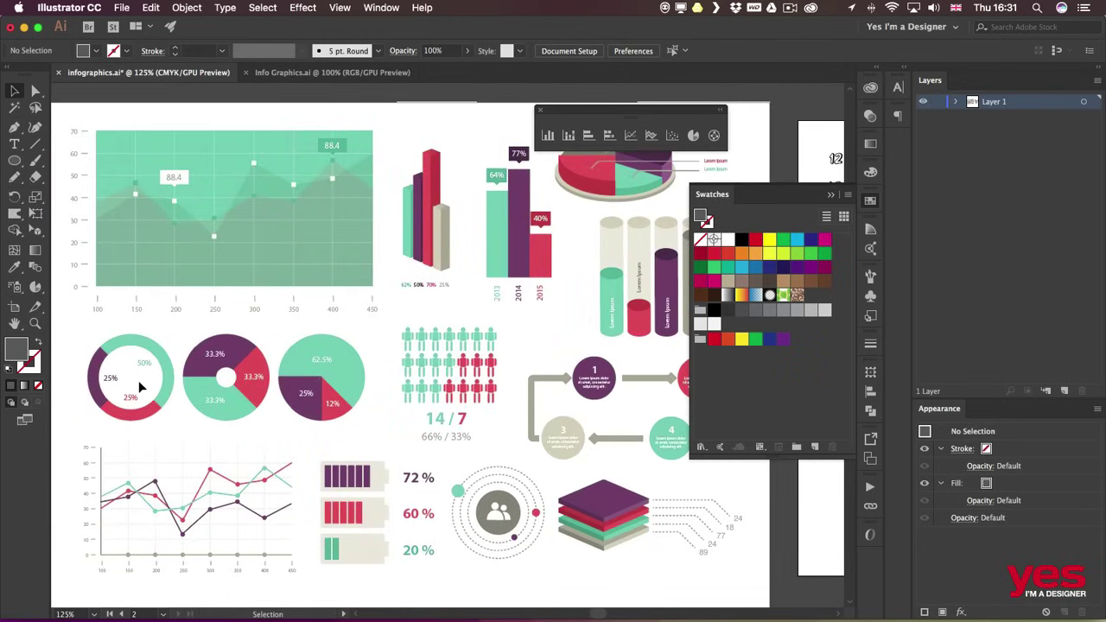
pyautogui.moveTo(781, 468); pyautogui.dragTo(275, 435)
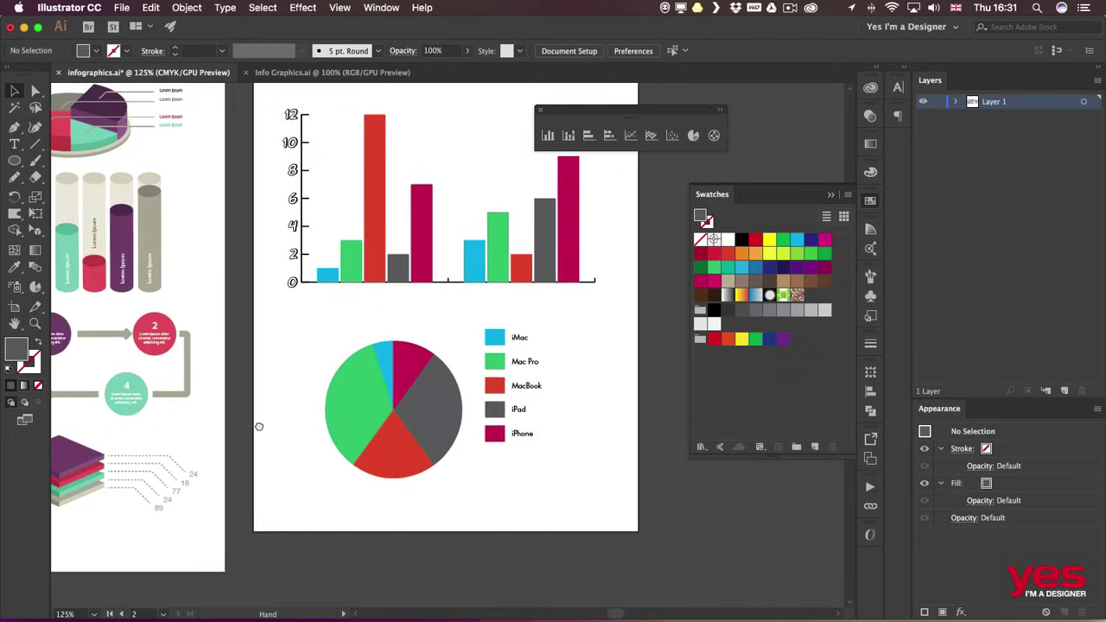
# - Ungroup the pie graph, accepting the warning that it will no longer be an editable graph
pyautogui.click(196, 9)
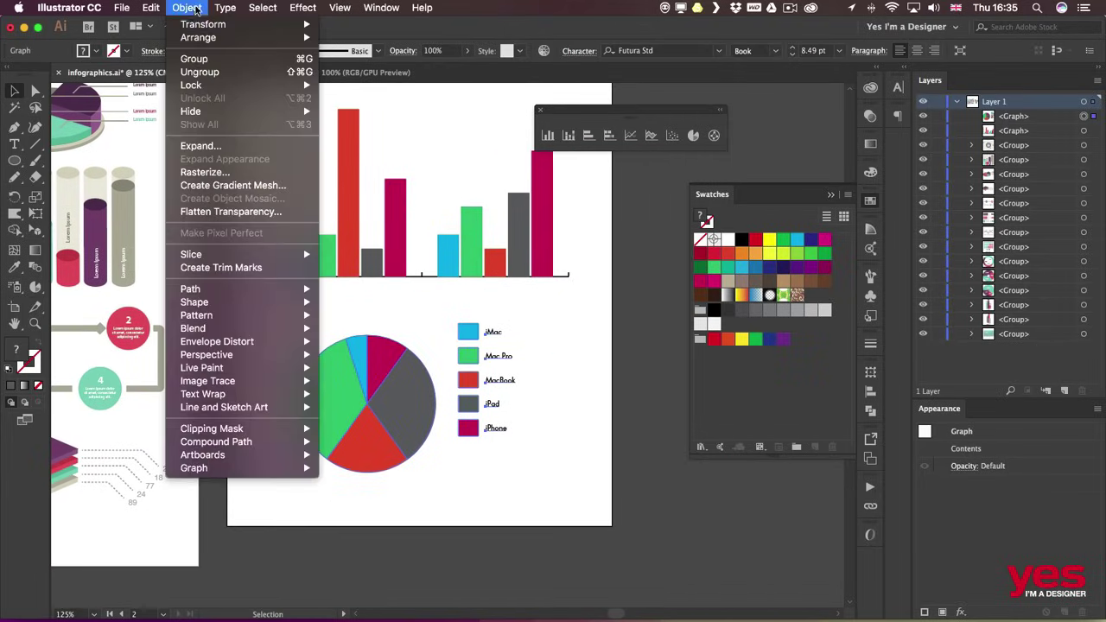
pyautogui.click(254, 152)
pyautogui.click(233, 73)
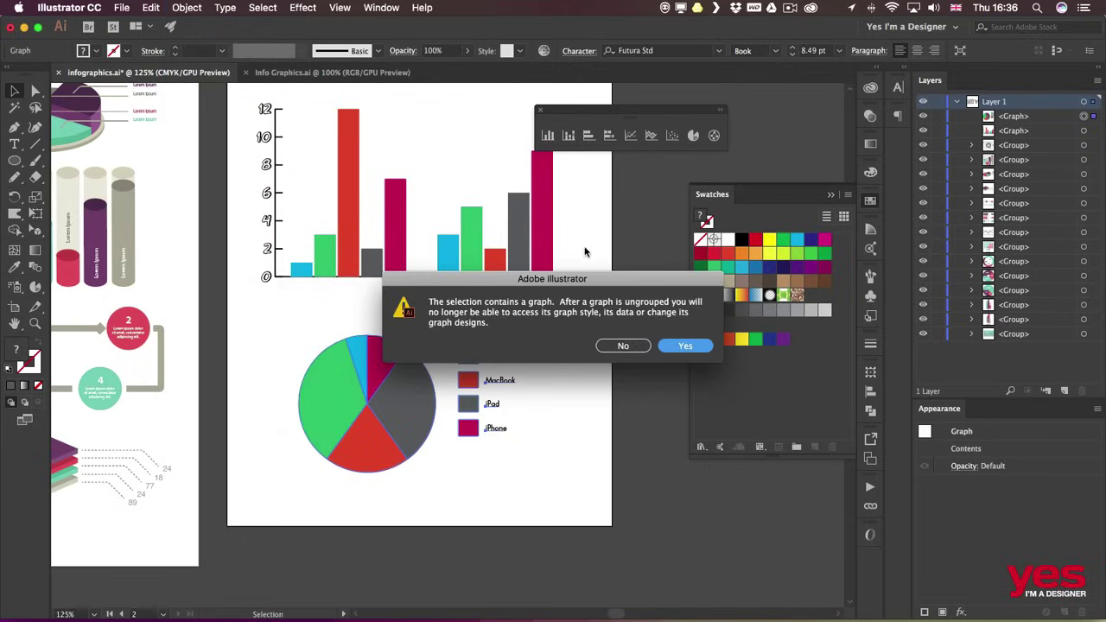
pyautogui.moveTo(575, 280); pyautogui.dragTo(440, 203)
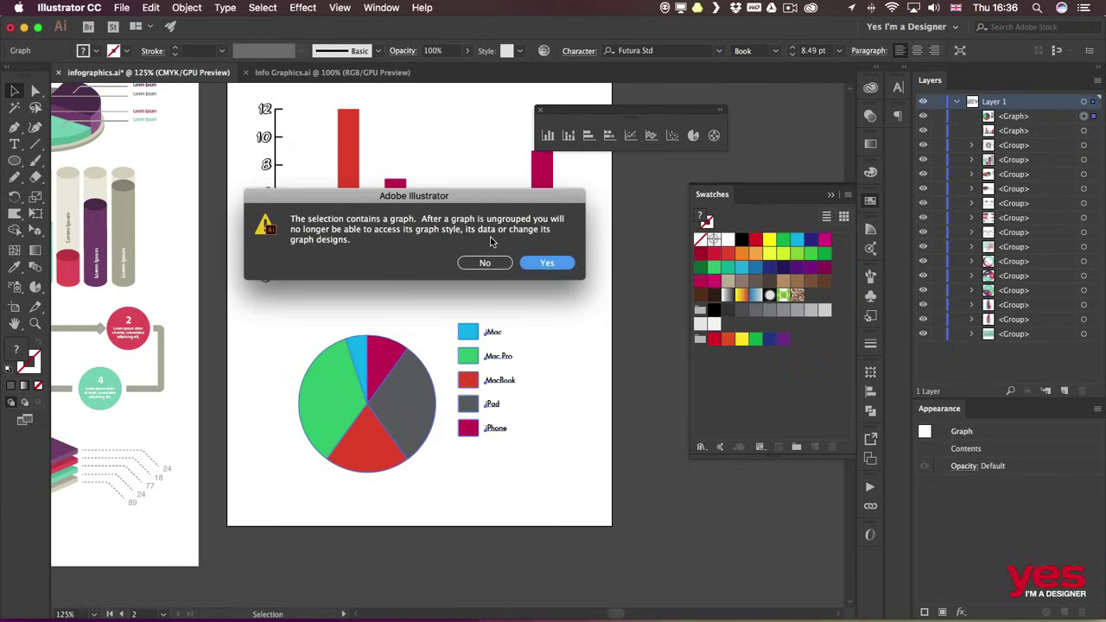
pyautogui.click(548, 265)
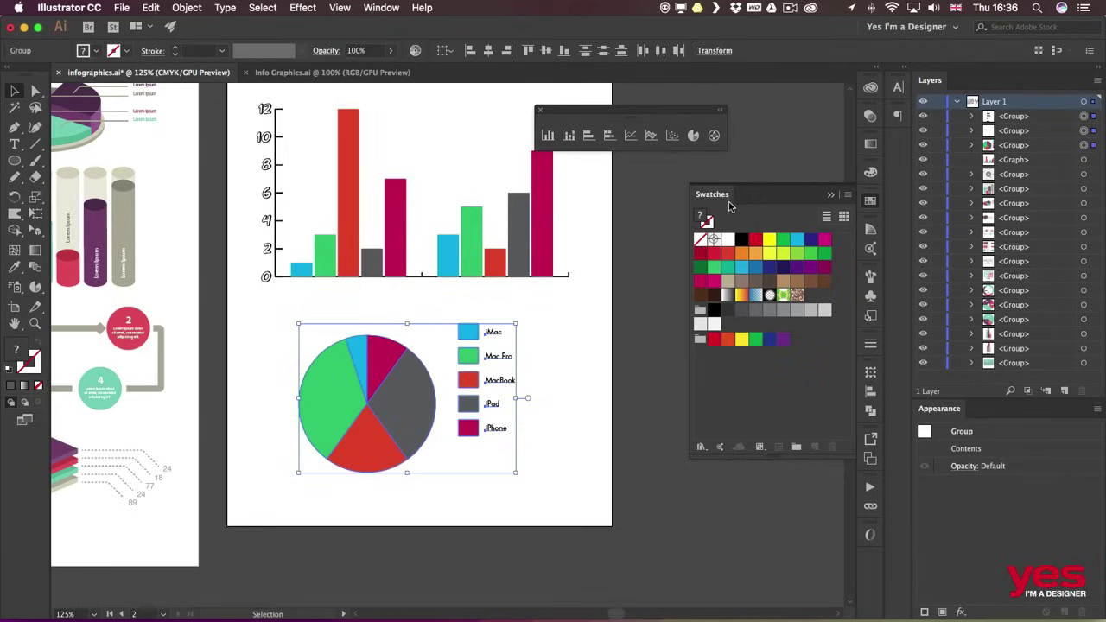
# - Cut a centred circle out of the pie with Shape Builder, then select the donut and legend
pyautogui.click(560, 331)
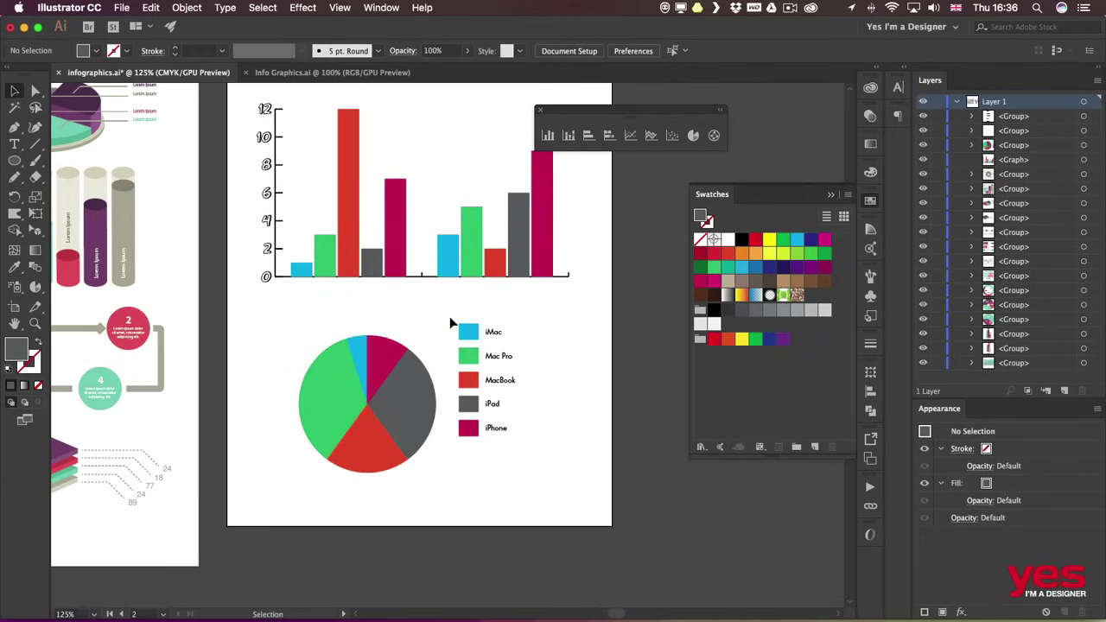
pyautogui.press('l')
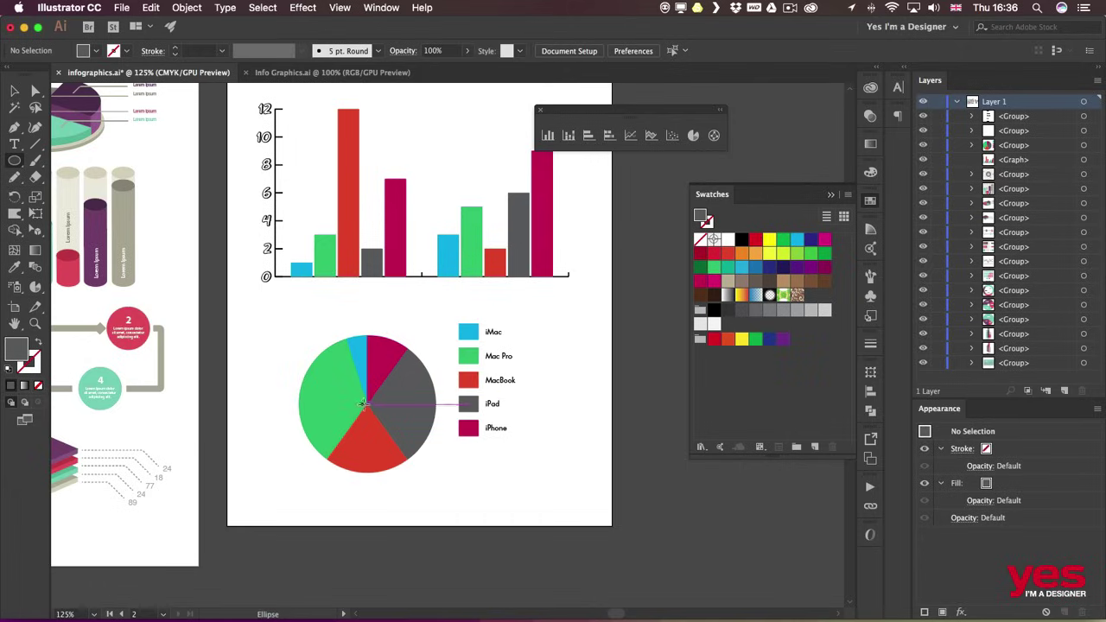
pyautogui.moveTo(367, 402); pyautogui.dragTo(413, 357)
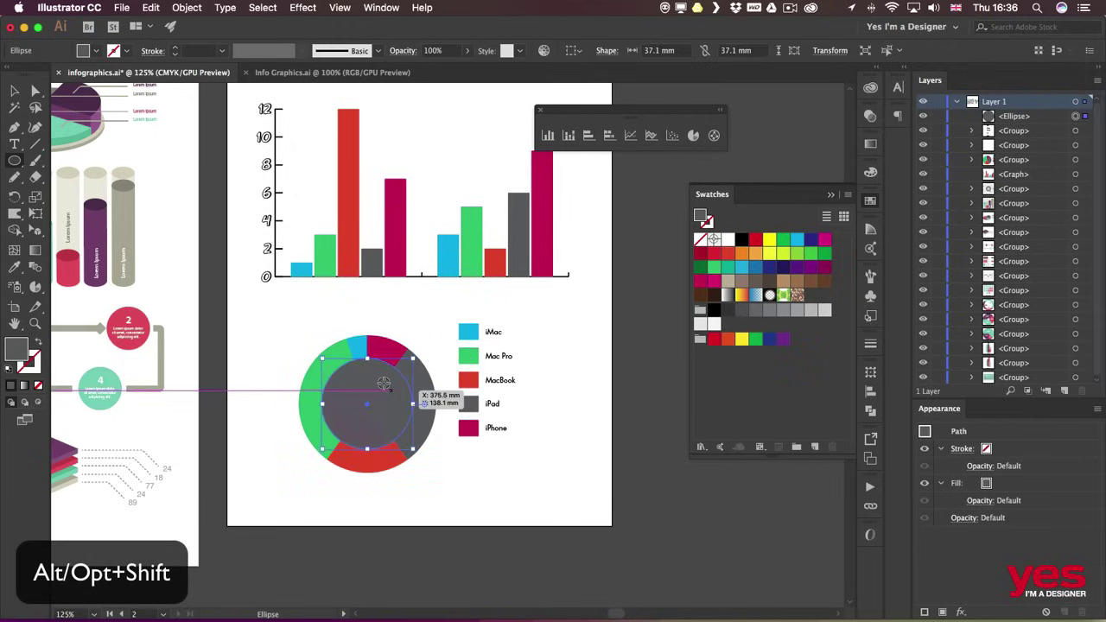
pyautogui.press('v')
pyautogui.moveTo(291, 337); pyautogui.dragTo(420, 467)
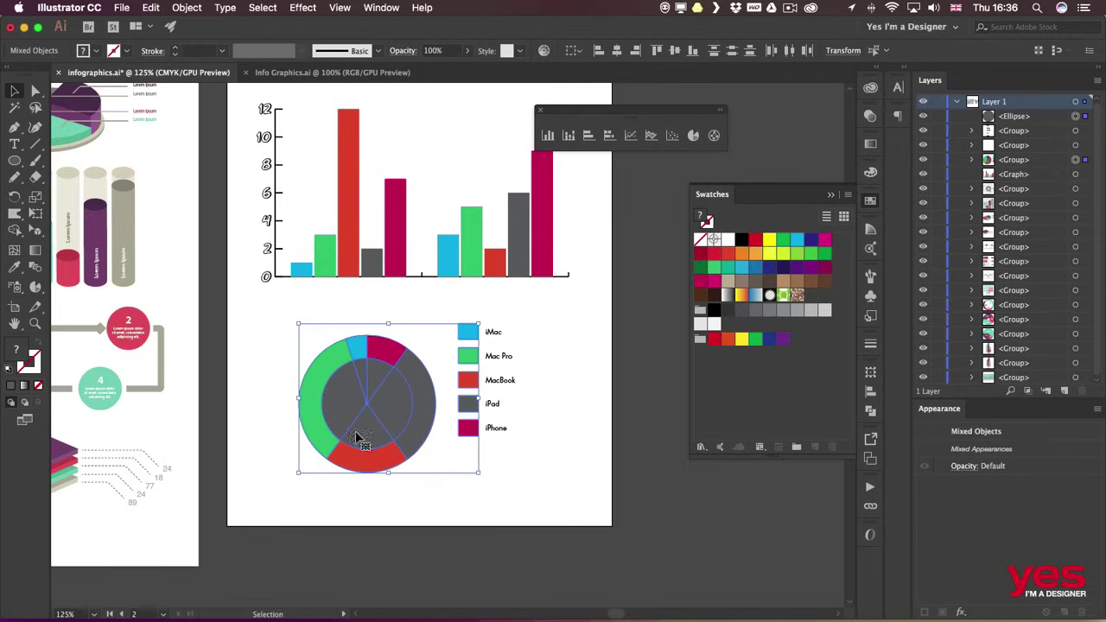
pyautogui.hotkey('shift', 'm')
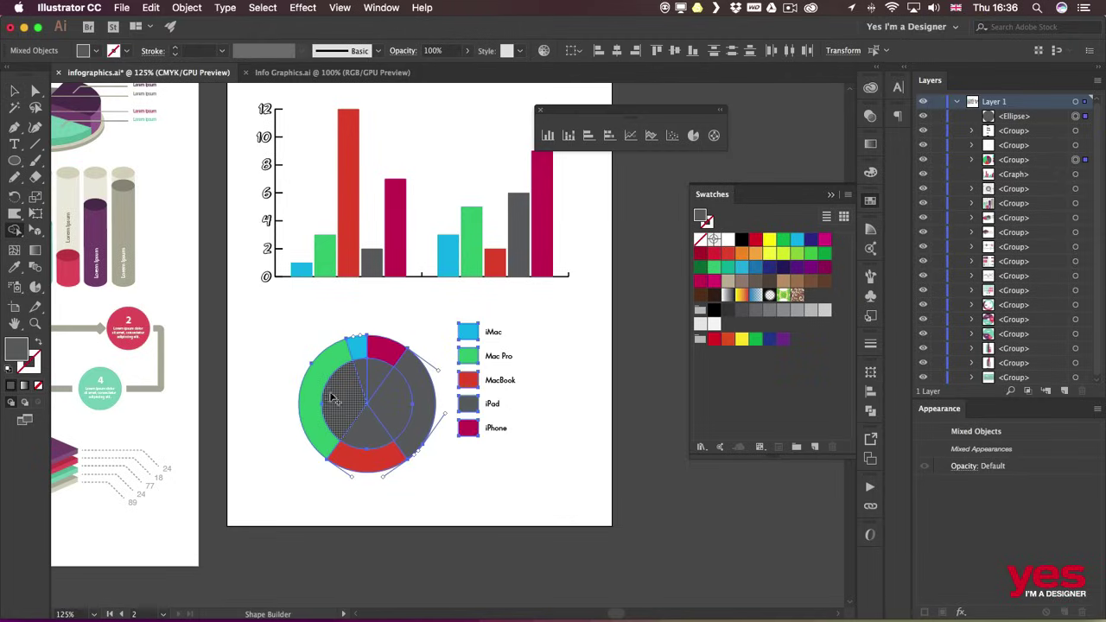
pyautogui.moveTo(378, 383)
pyautogui.mouseDown()
pyautogui.moveTo(388, 395)
pyautogui.moveTo(363, 385)
pyautogui.moveTo(367, 428)
pyautogui.mouseUp()
pyautogui.press('v')
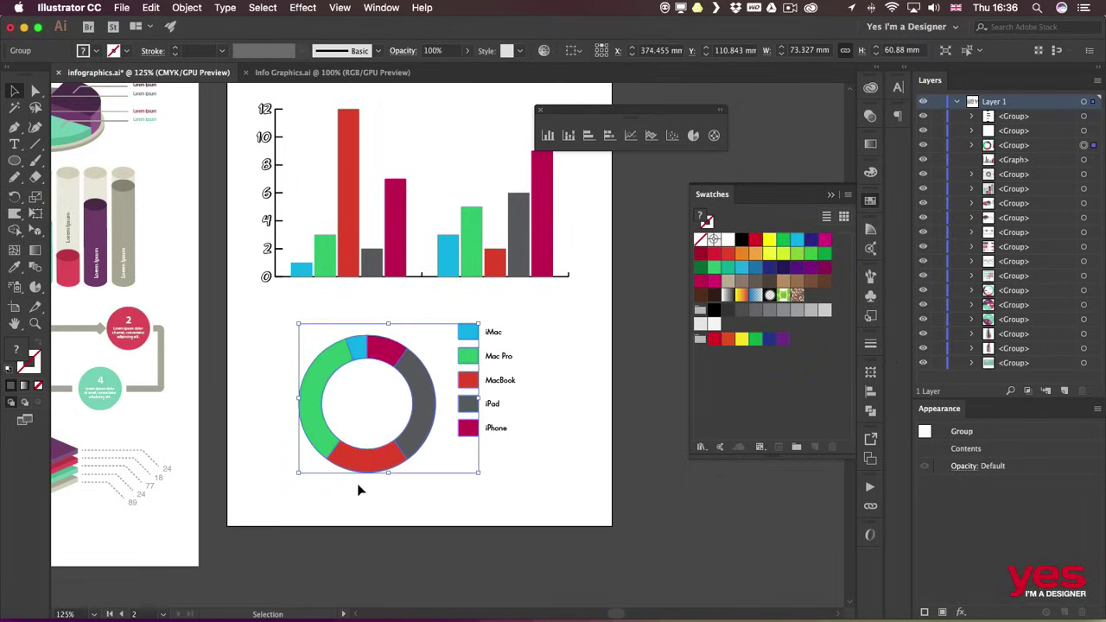
pyautogui.click(360, 490)
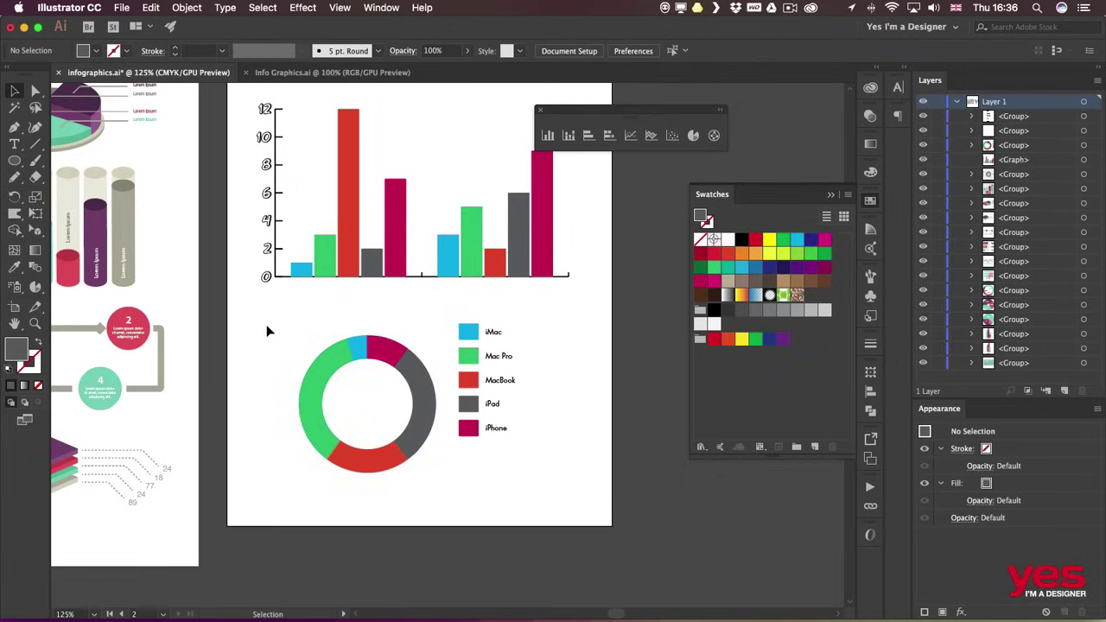
pyautogui.moveTo(276, 321); pyautogui.dragTo(428, 497)
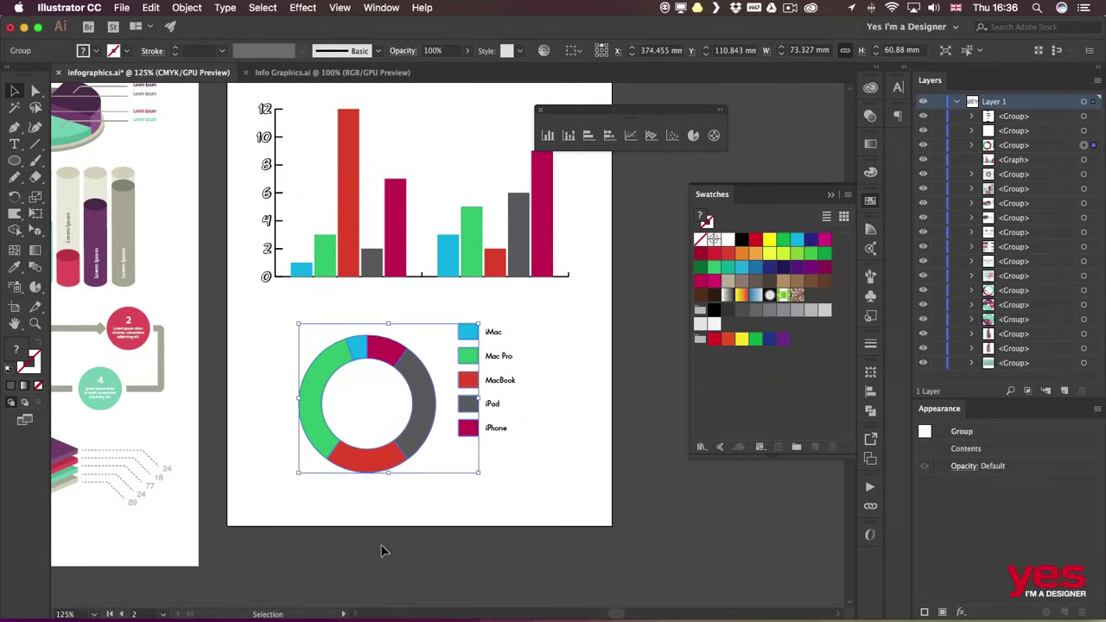
# - Ungroup the graph and group only the donut ring pieces together
pyautogui.press('super+shift+g')
pyautogui.click(425, 452)
pyautogui.press('super+g')
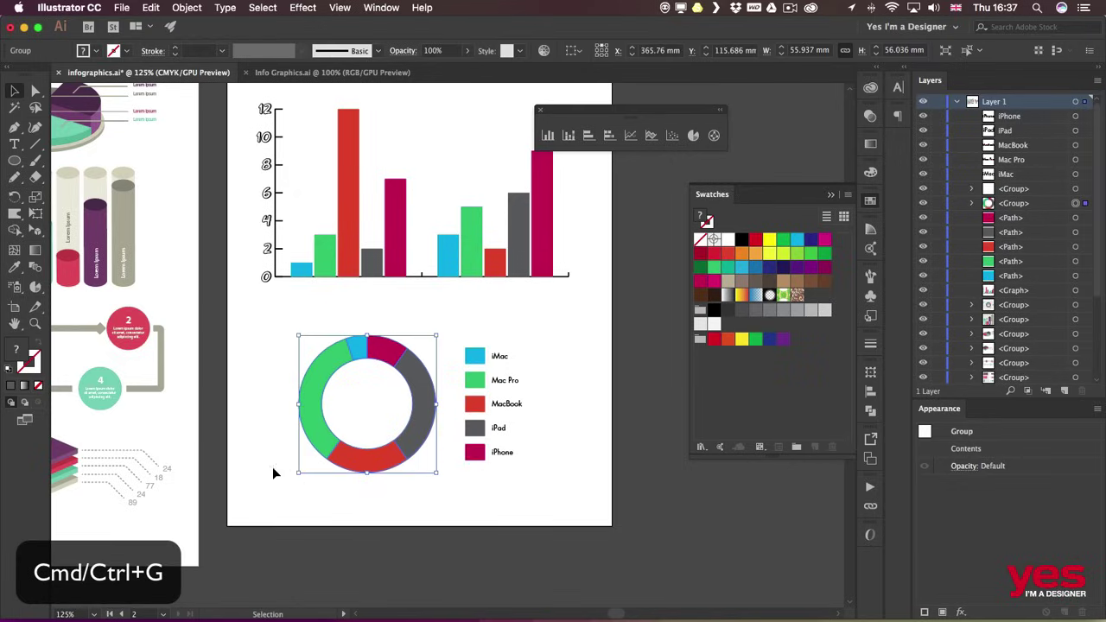
# - Apply a tilted 50 pt 3D Extrude & Bevel with plastic shading and a moved light source
pyautogui.click(297, 7)
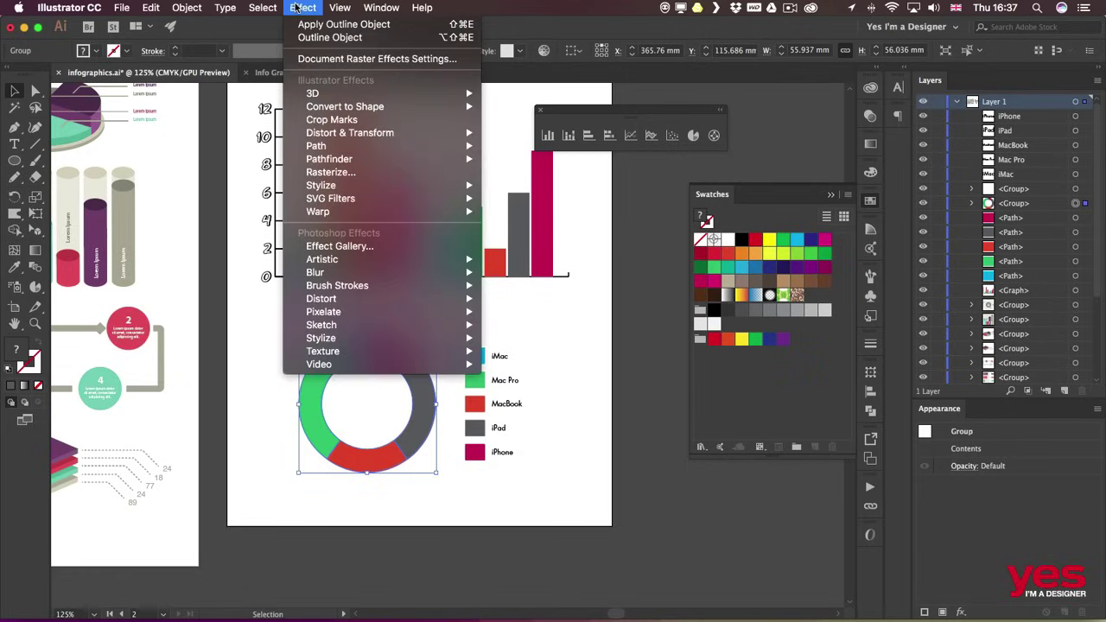
pyautogui.moveTo(349, 92)
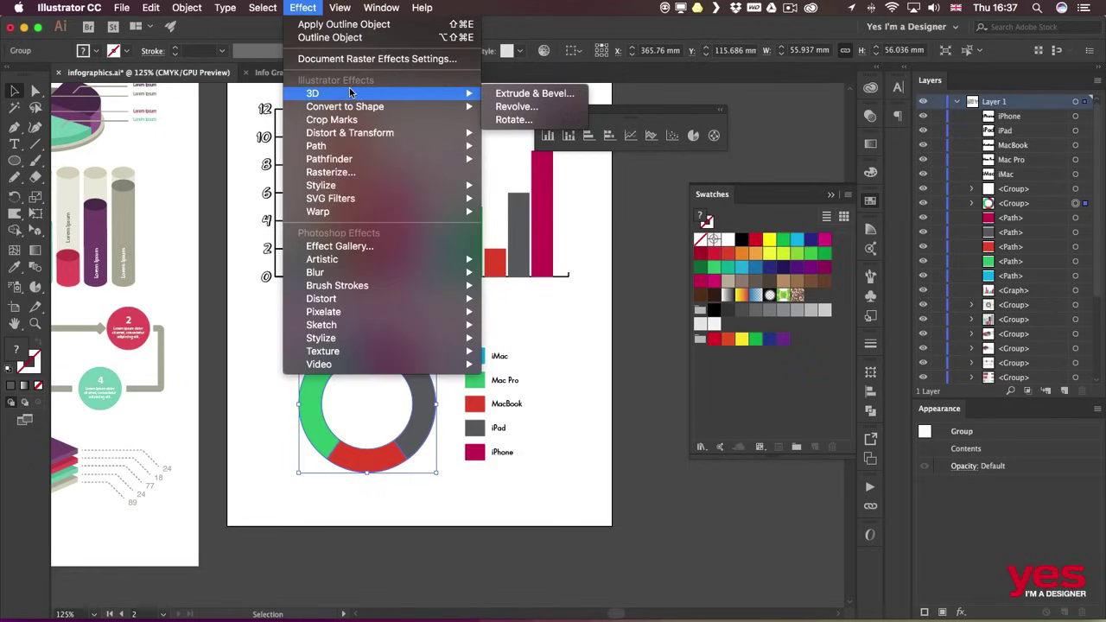
pyautogui.click(536, 92)
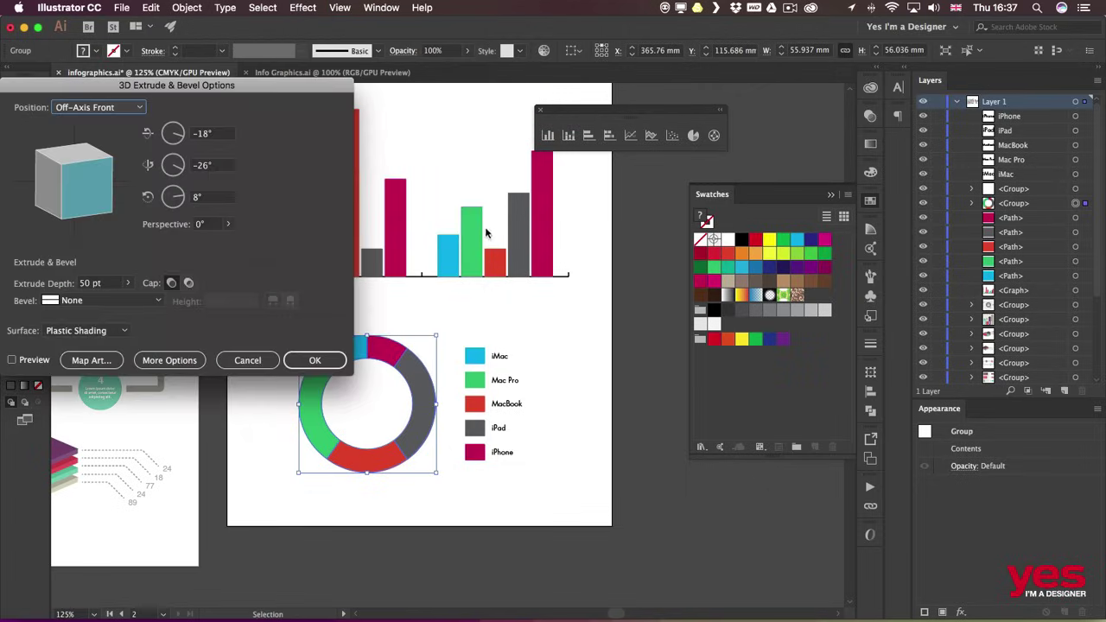
pyautogui.click(30, 364)
pyautogui.moveTo(233, 95); pyautogui.dragTo(734, 187)
pyautogui.moveTo(593, 276)
pyautogui.mouseDown()
pyautogui.moveTo(573, 275)
pyautogui.moveTo(575, 265)
pyautogui.mouseUp()
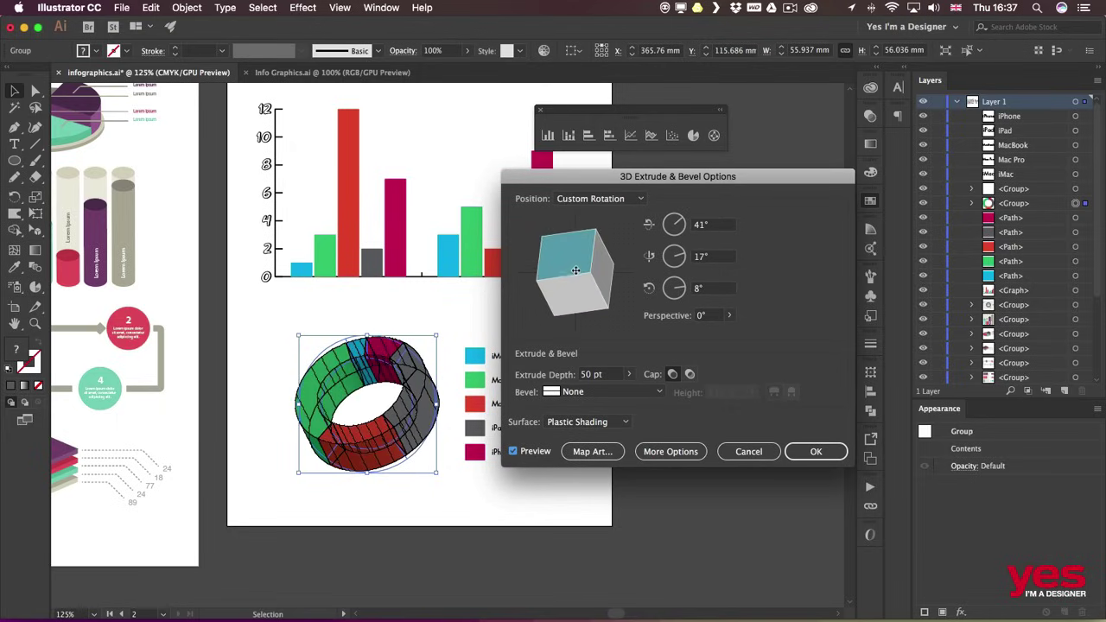
pyautogui.click(652, 452)
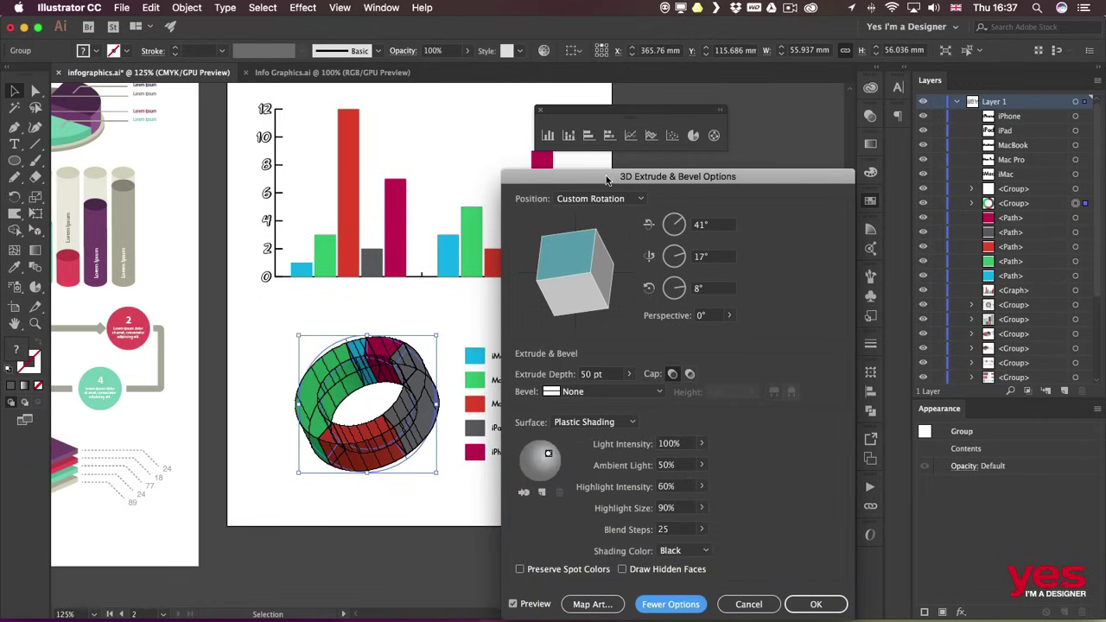
pyautogui.moveTo(608, 180); pyautogui.dragTo(619, 95)
pyautogui.moveTo(560, 370)
pyautogui.mouseDown()
pyautogui.moveTo(548, 364)
pyautogui.moveTo(564, 377)
pyautogui.moveTo(546, 367)
pyautogui.mouseUp()
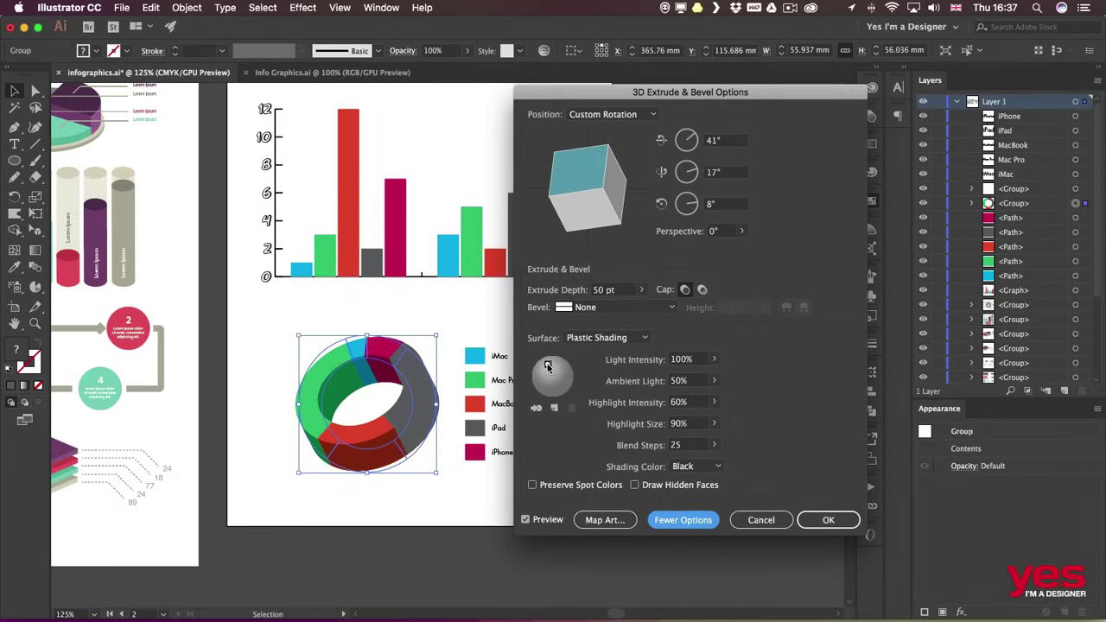
pyautogui.click(830, 520)
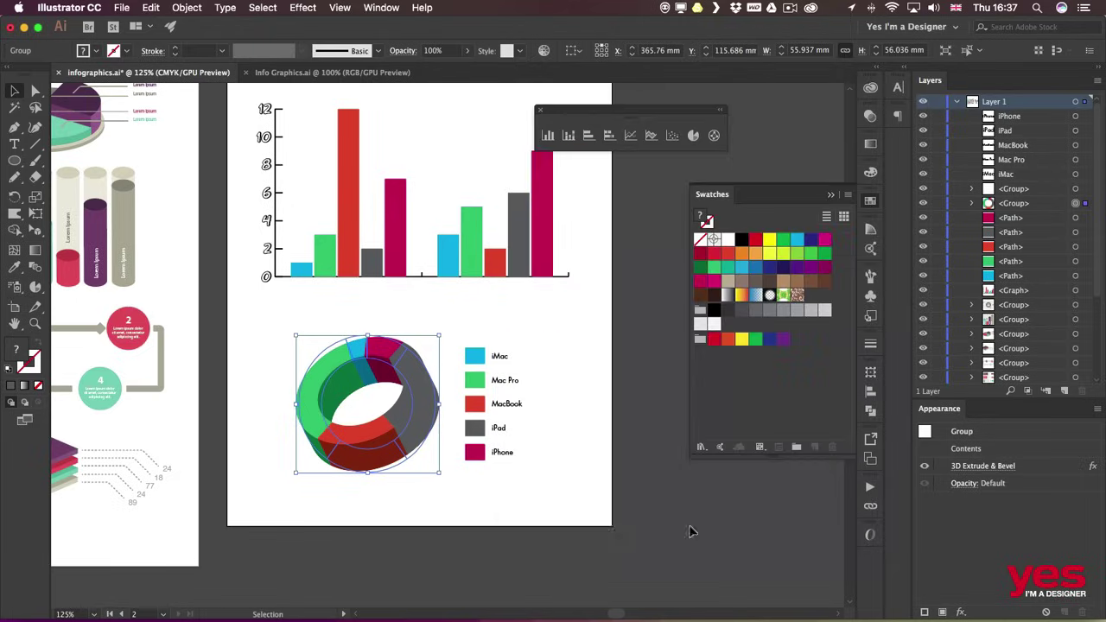
pyautogui.click(261, 437)
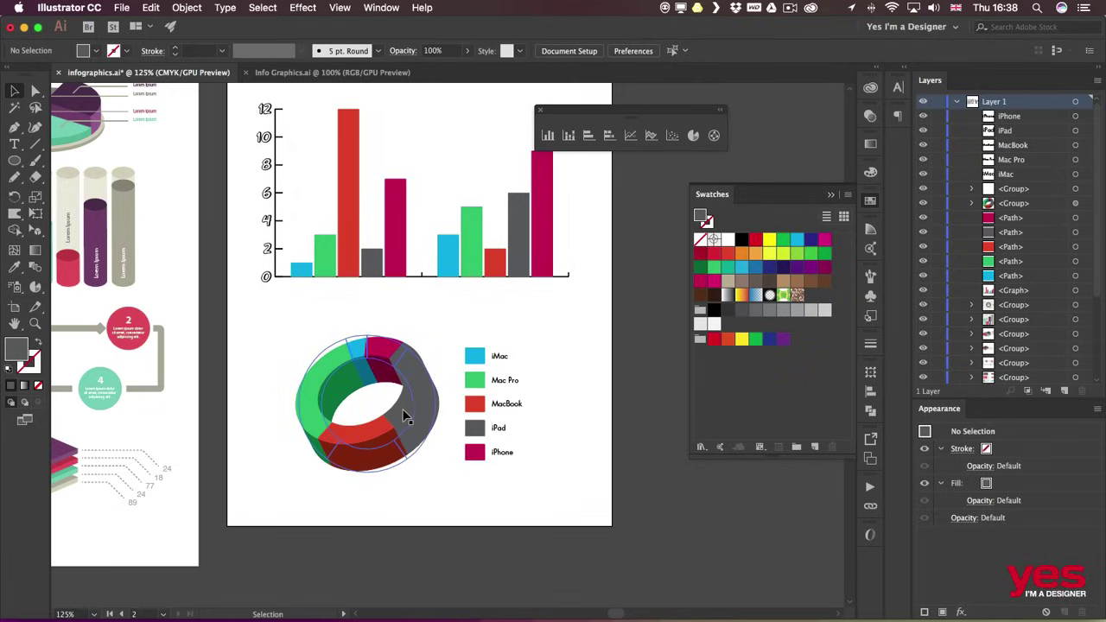
# - Hide the ring's 3D effect and select the iPad slice with its legend square
pyautogui.click(406, 455)
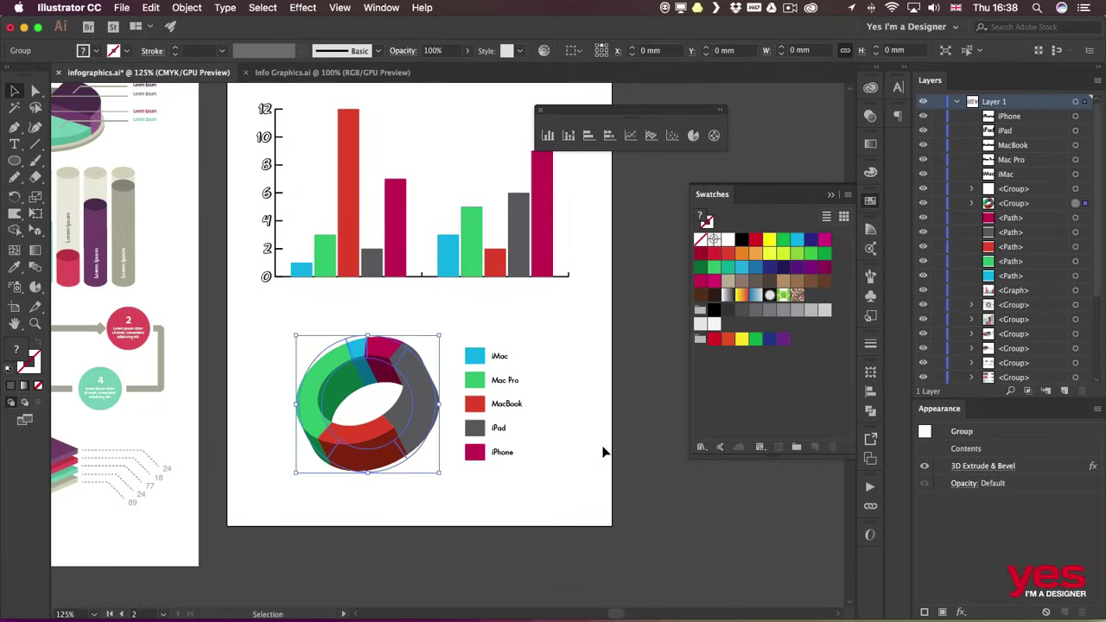
pyautogui.click(925, 467)
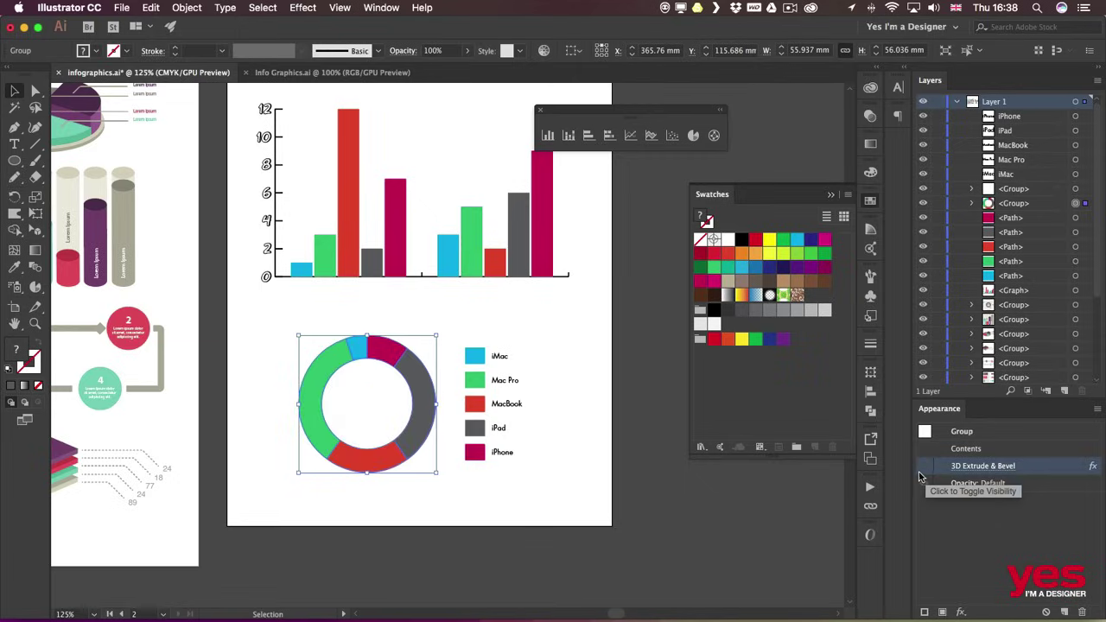
pyautogui.press('a')
pyautogui.click(441, 382)
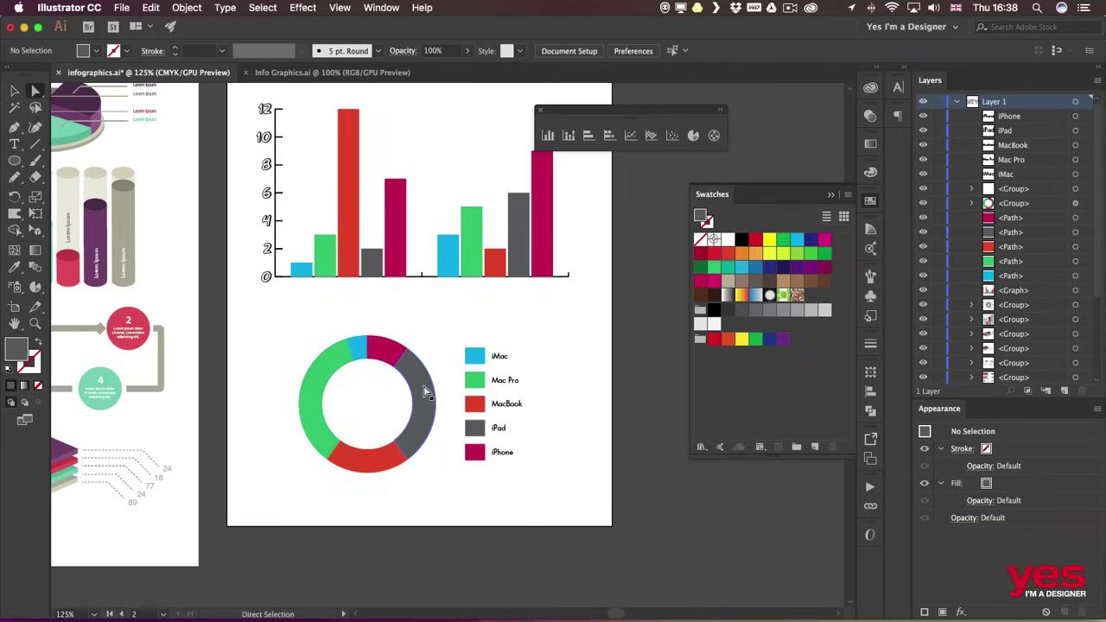
pyautogui.click(426, 395)
pyautogui.keyDown('shift'); pyautogui.click(479, 433); pyautogui.keyUp('shift')
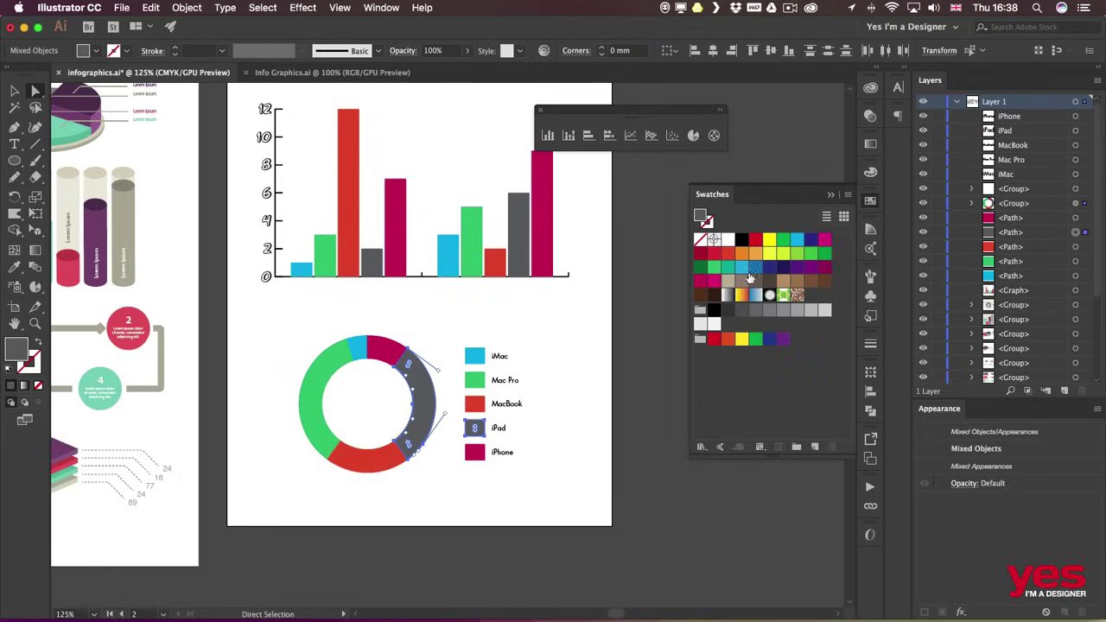
# - Colour the iPad slice and legend square dark brown, then re-enable the 3D effect
pyautogui.click(795, 255)
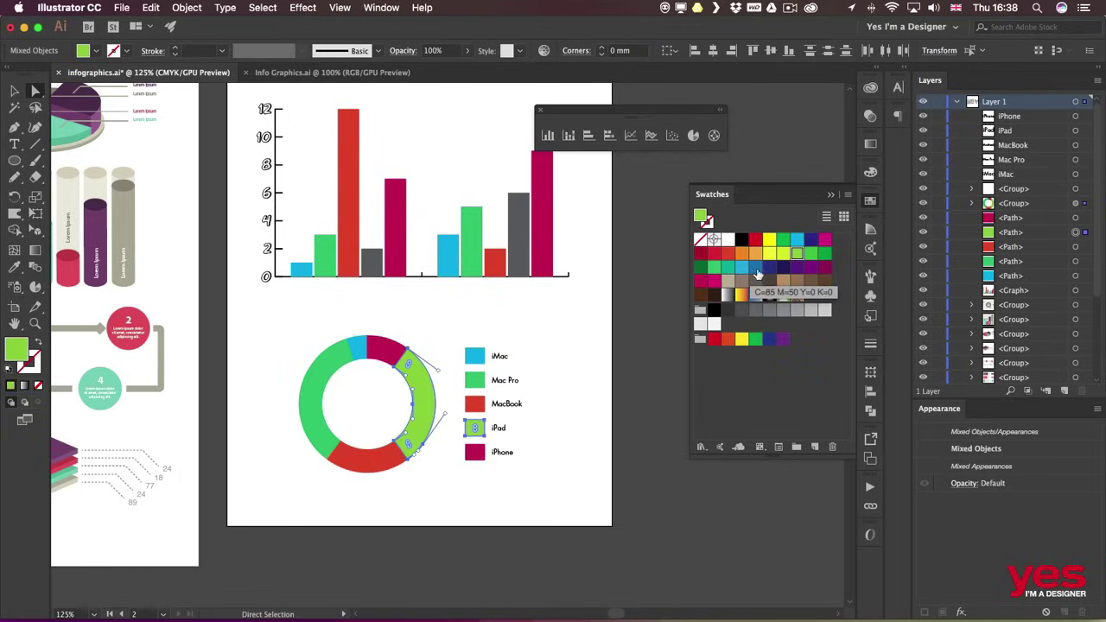
pyautogui.click(768, 269)
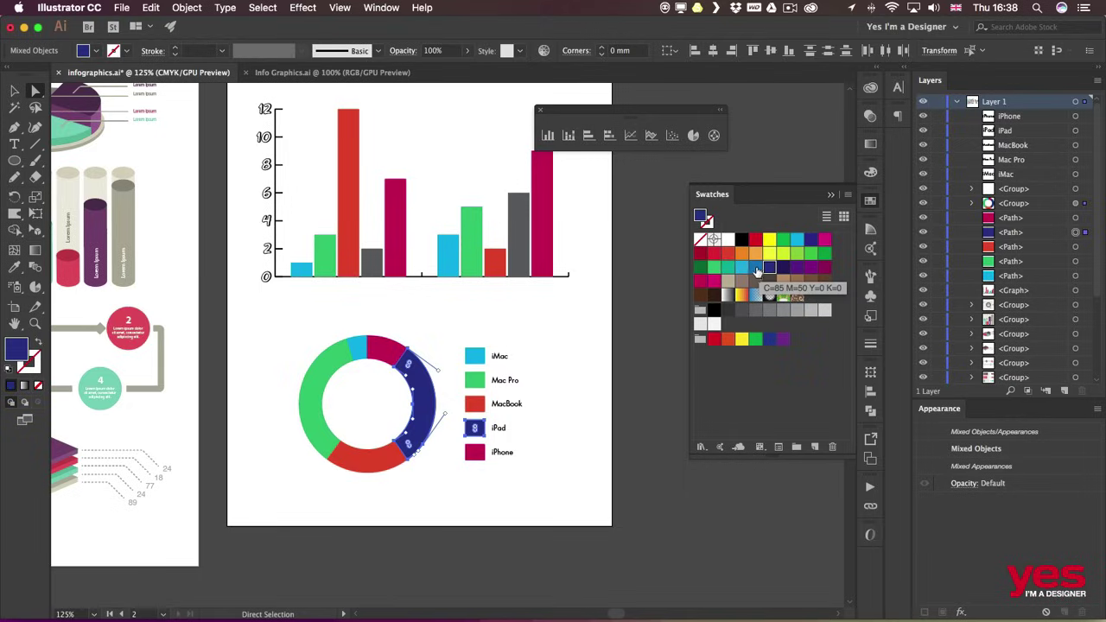
pyautogui.click(755, 270)
pyautogui.click(808, 281)
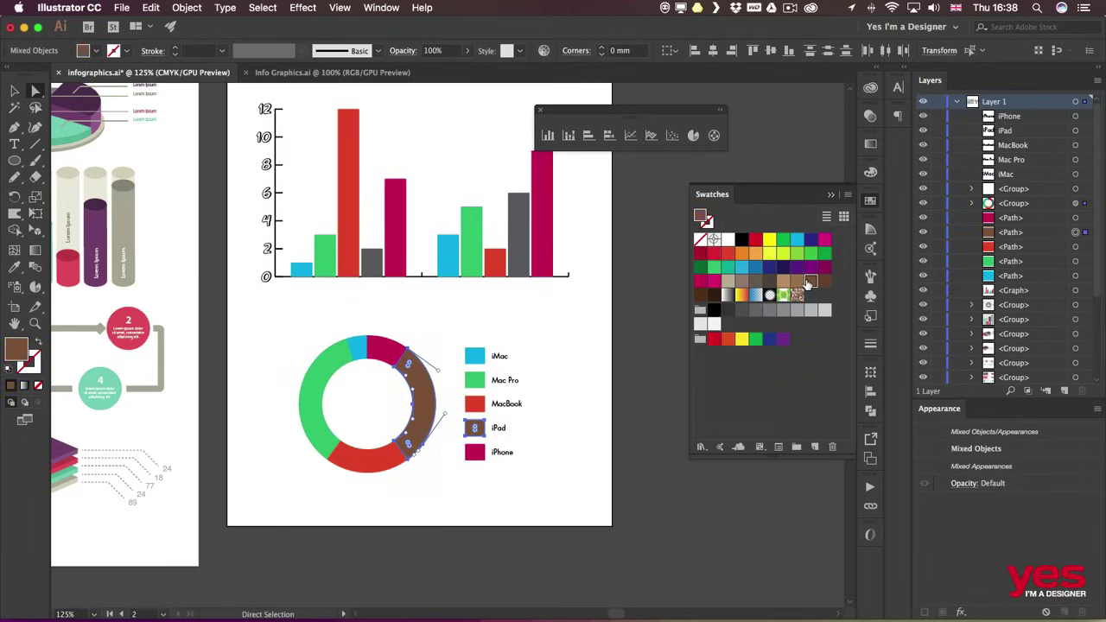
pyautogui.click(798, 283)
pyautogui.click(823, 282)
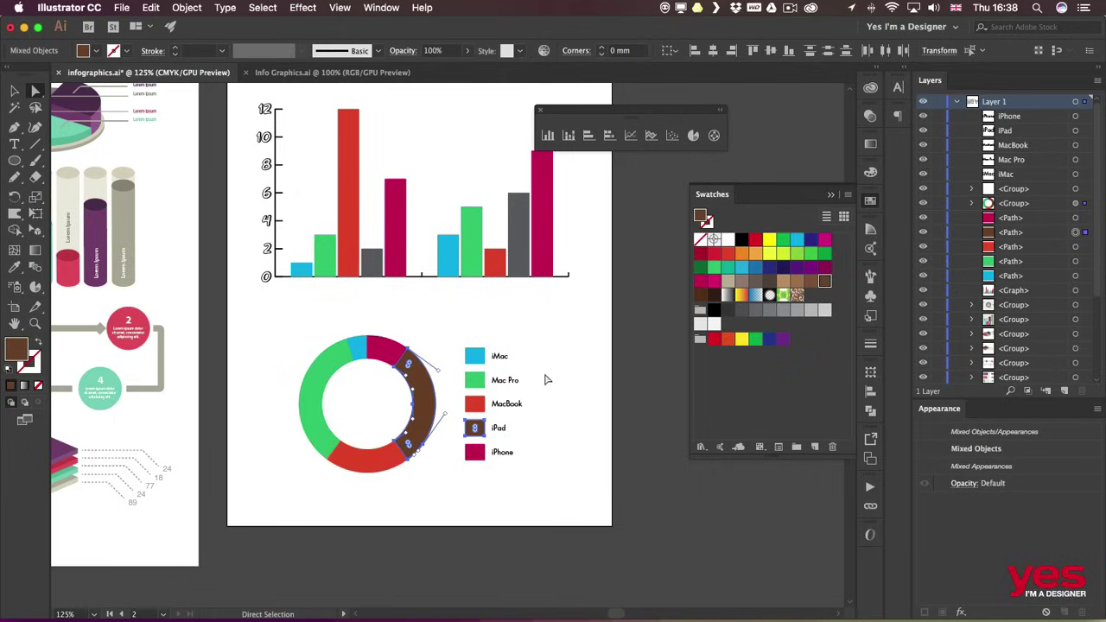
pyautogui.click(587, 396)
pyautogui.press('v')
pyautogui.click(429, 387)
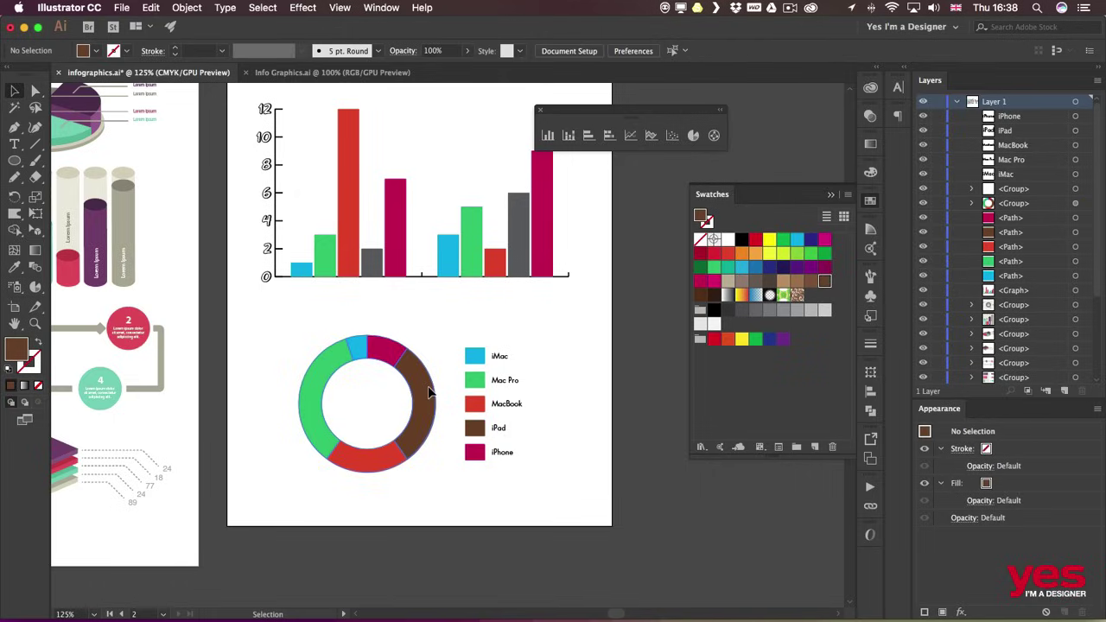
pyautogui.click(924, 466)
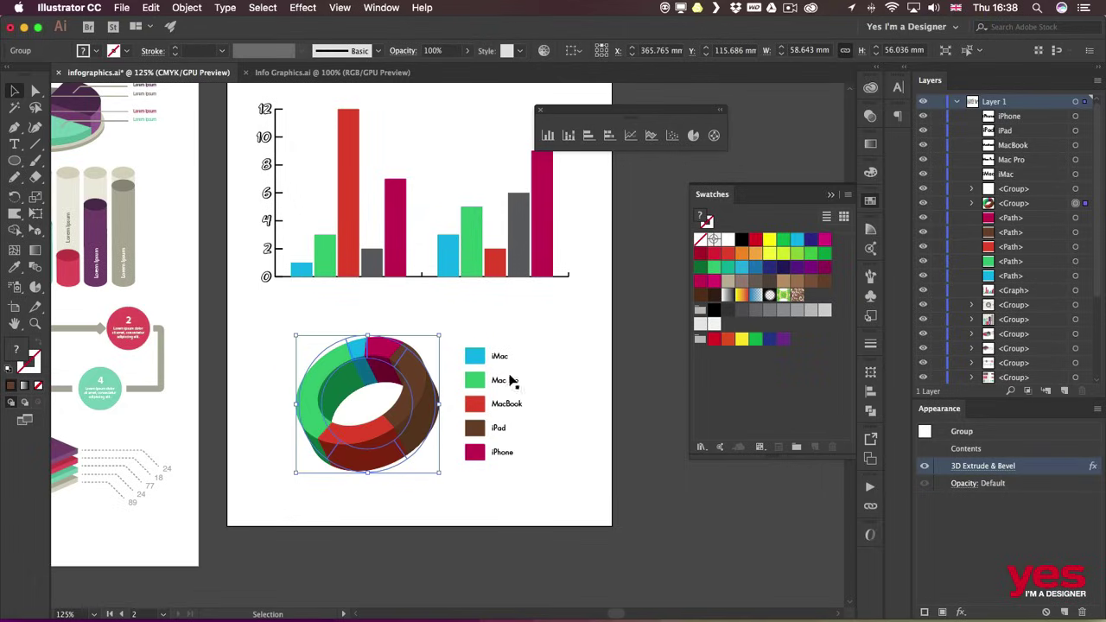
# - Hide the donut ring's 3D effect to edit the flat slices
pyautogui.click(568, 372)
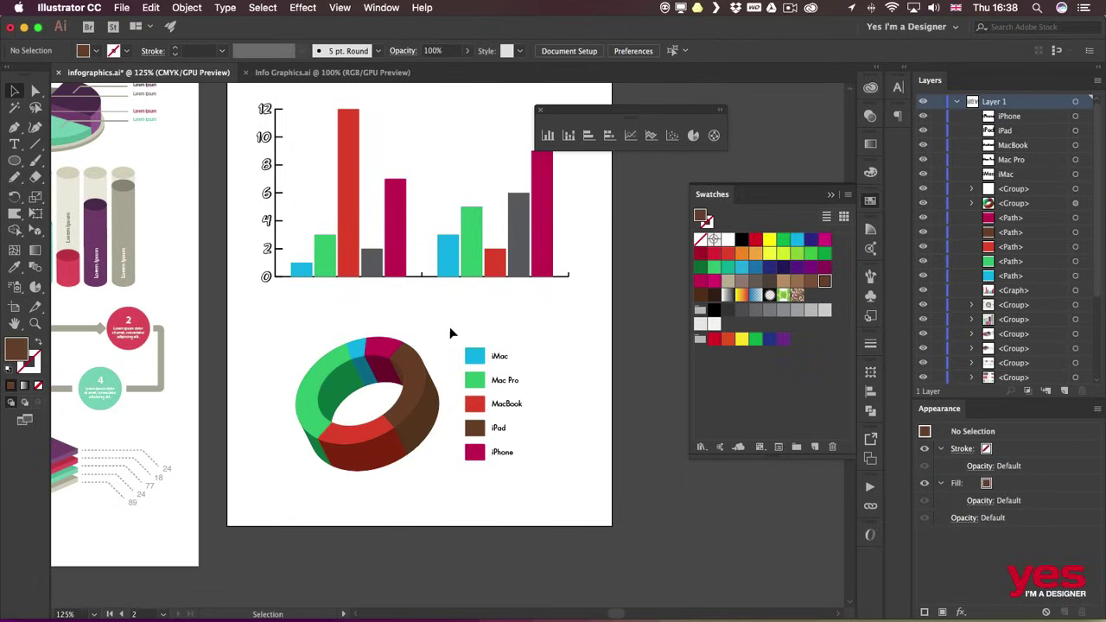
pyautogui.click(419, 380)
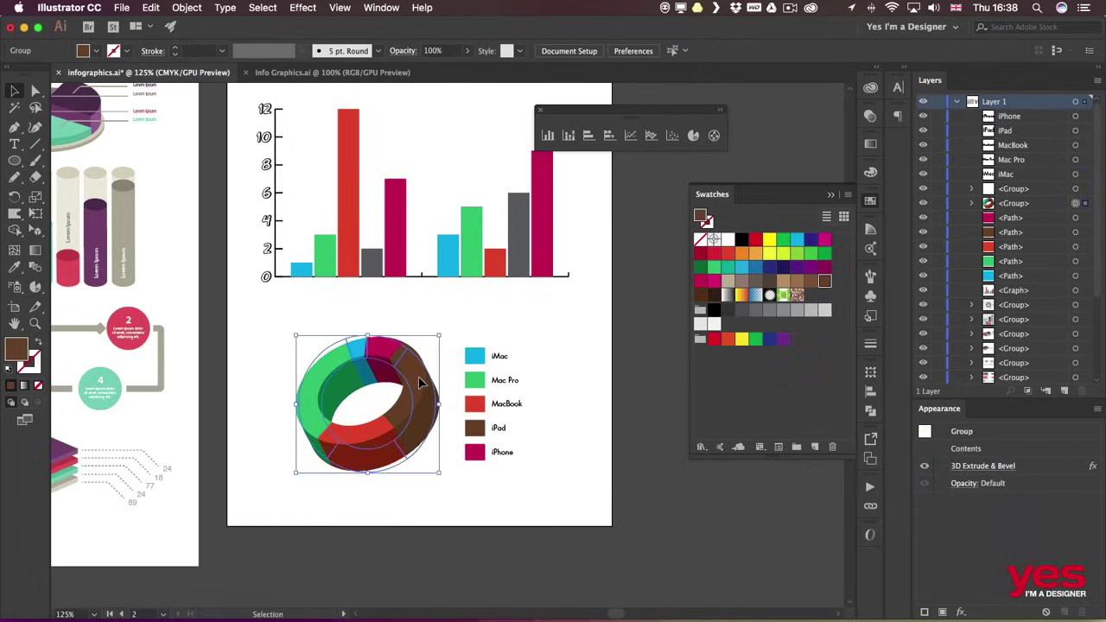
pyautogui.click(925, 467)
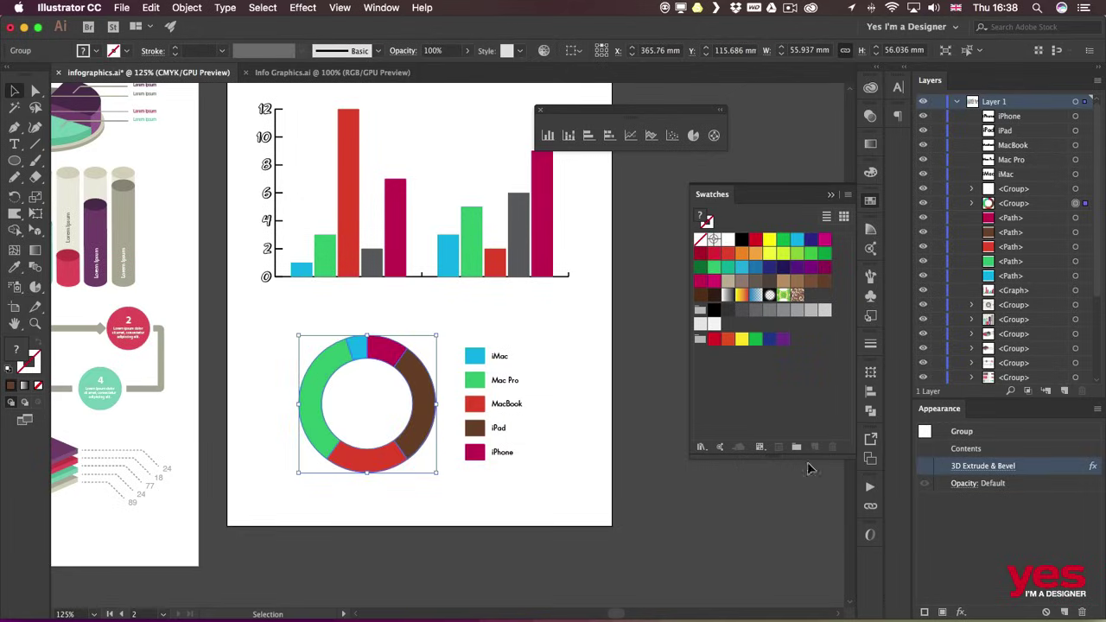
pyautogui.click(379, 324)
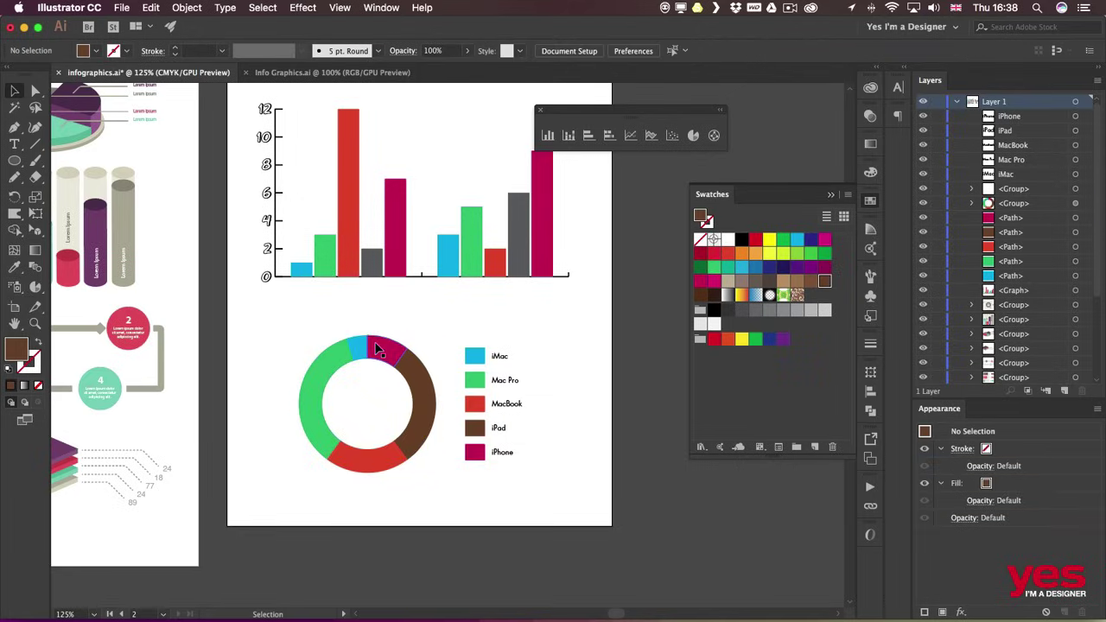
pyautogui.press('a')
# - Raise the iMac slice out of the ring, returning a trial-moved Mac Pro slice
pyautogui.click(318, 390)
pyautogui.moveTo(318, 381); pyautogui.dragTo(306, 371)
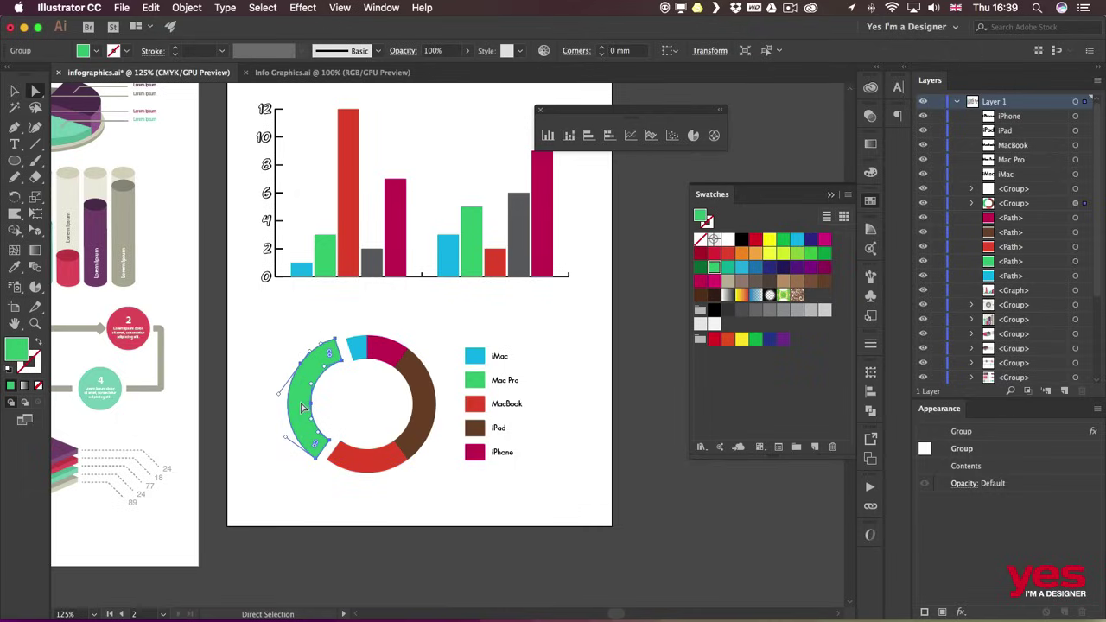
pyautogui.moveTo(301, 402); pyautogui.dragTo(311, 394)
pyautogui.click(351, 329)
pyautogui.moveTo(356, 348); pyautogui.dragTo(400, 339)
pyautogui.click(442, 333)
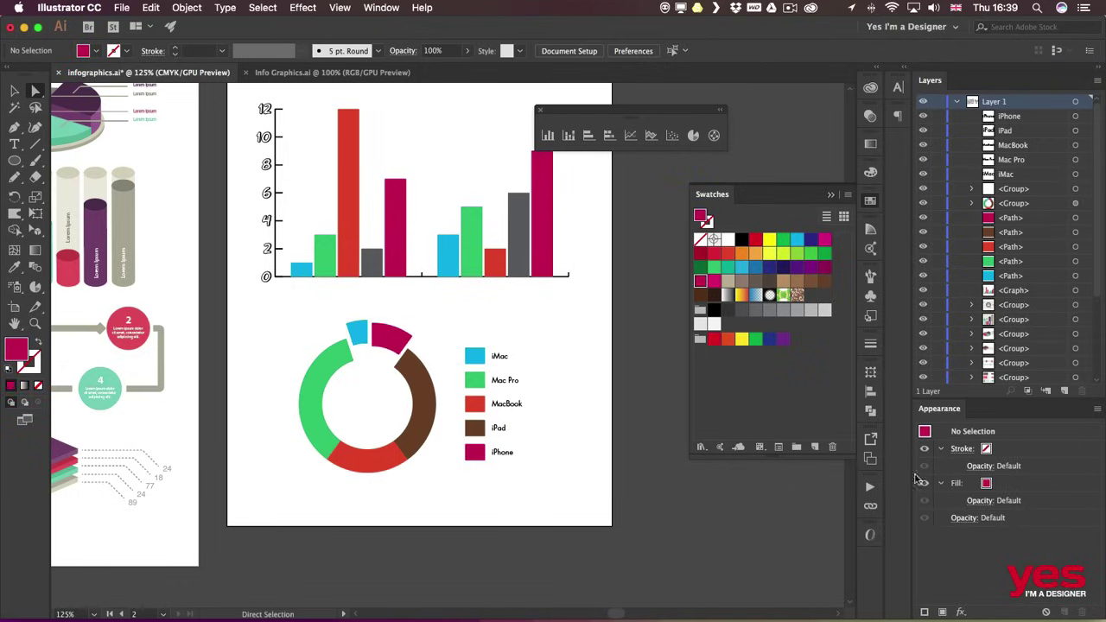
# - Re-enable the 3D Extrude & Bevel effect on the donut ring, then deselect it
pyautogui.press('v')
pyautogui.click(421, 385)
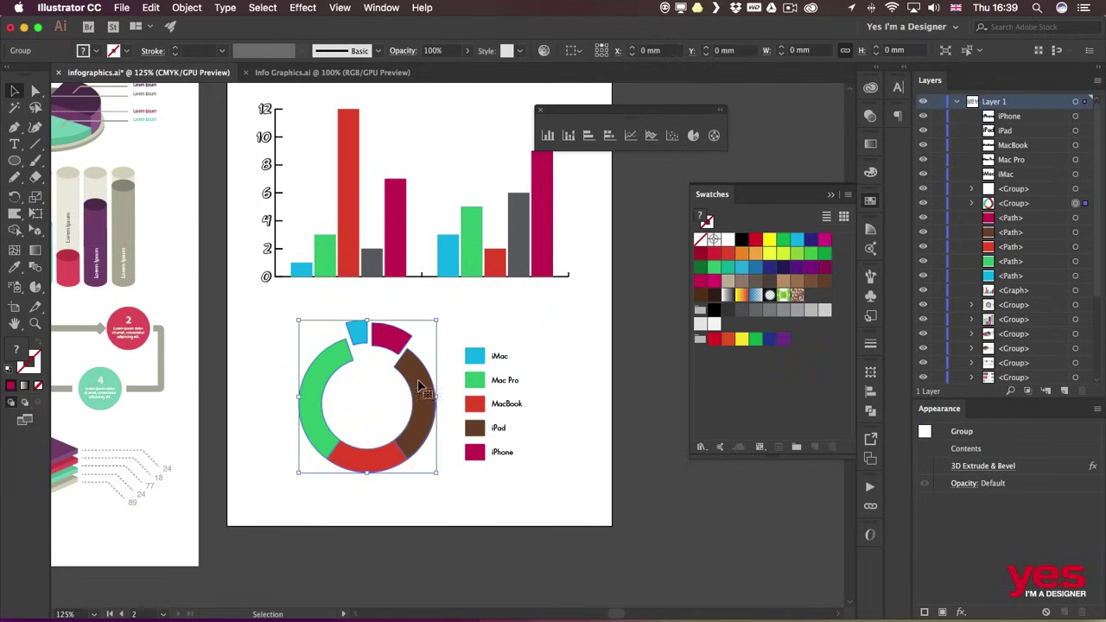
pyautogui.click(924, 465)
pyautogui.click(393, 522)
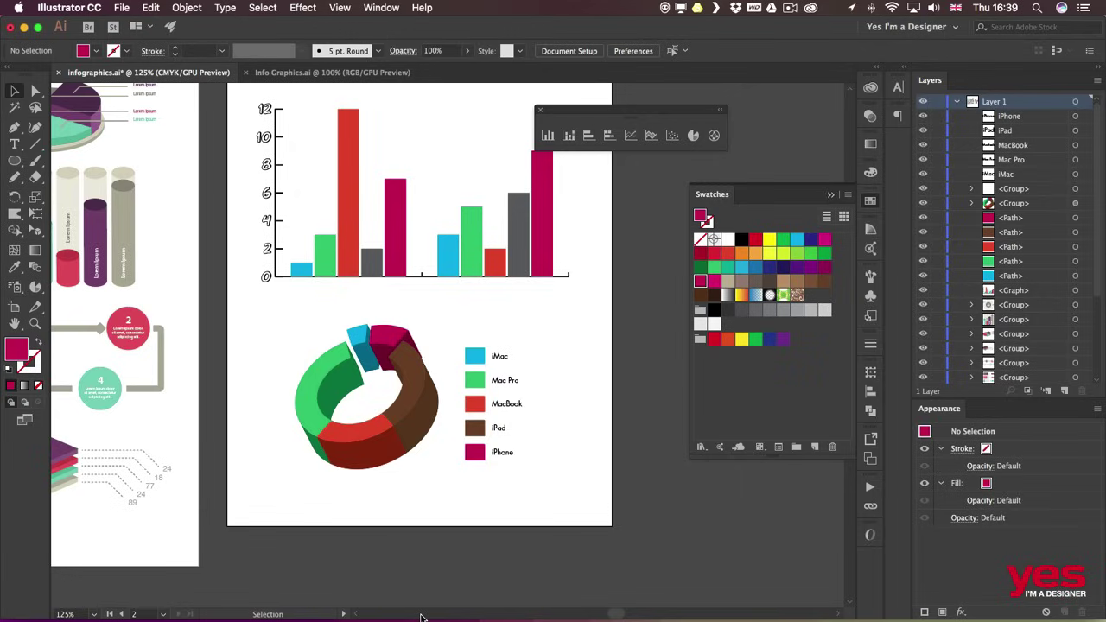
pyautogui.scroll(2, 469, 202)
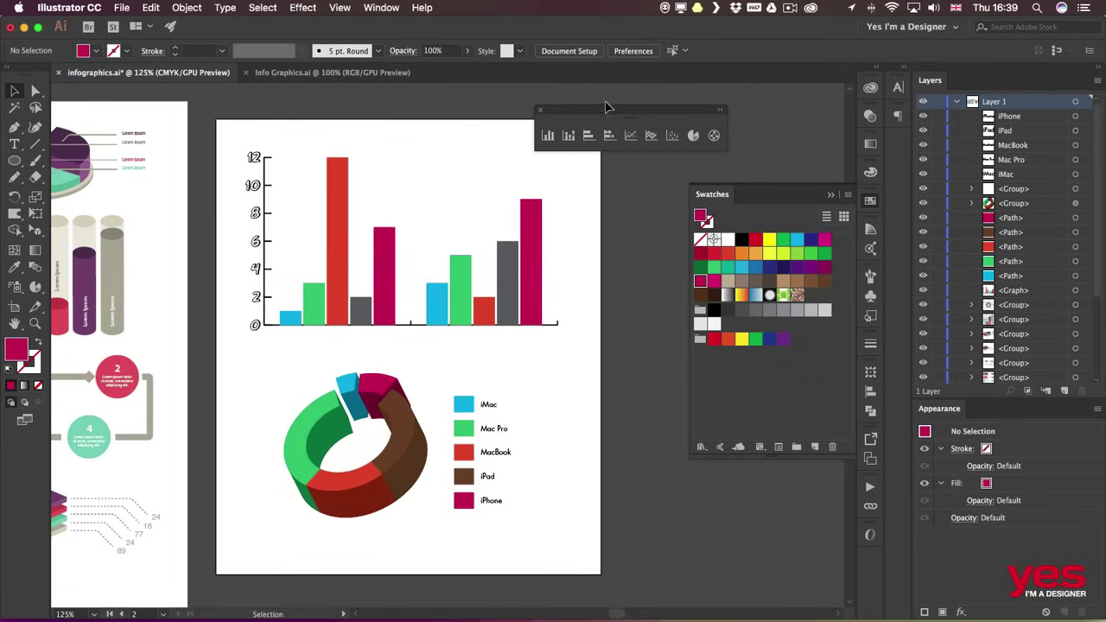
pyautogui.moveTo(606, 107); pyautogui.dragTo(431, 91)
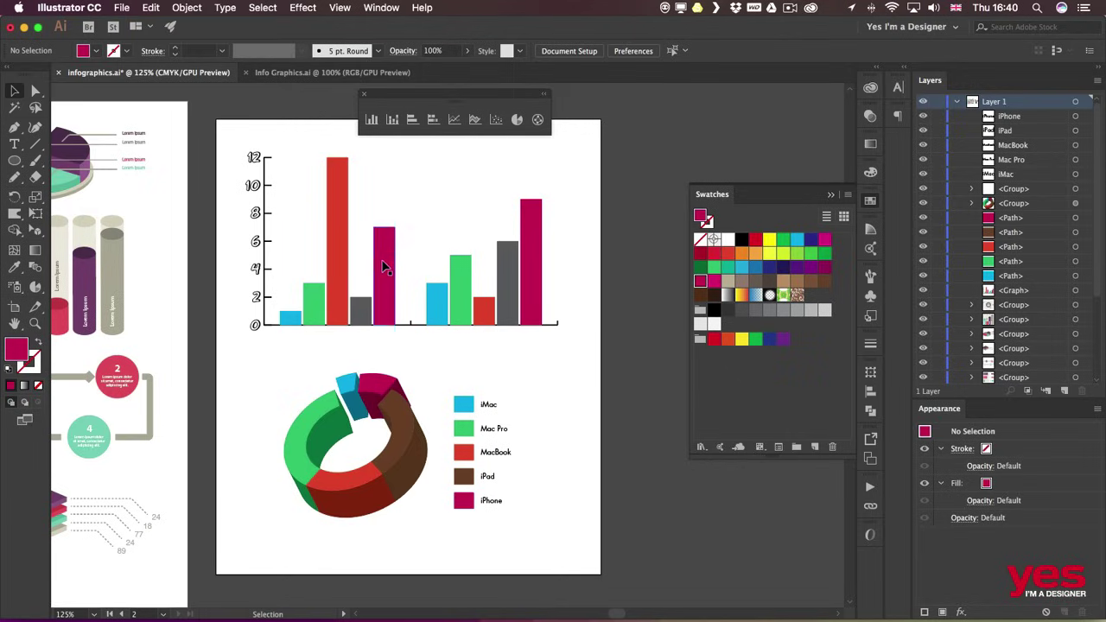
pyautogui.click(337, 208)
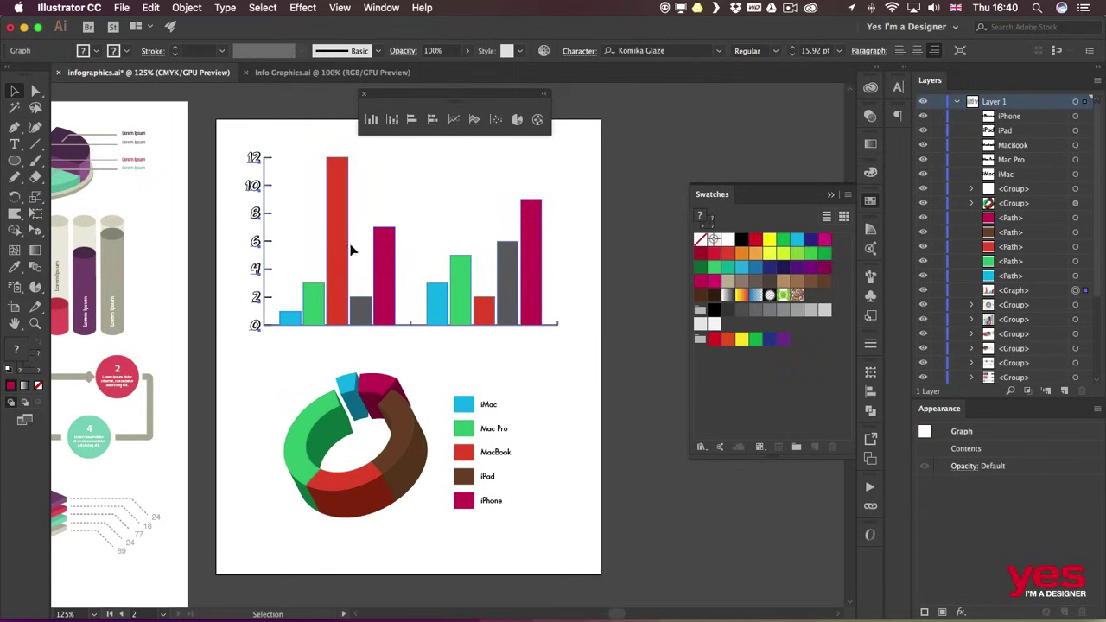
pyautogui.rightClick(385, 236)
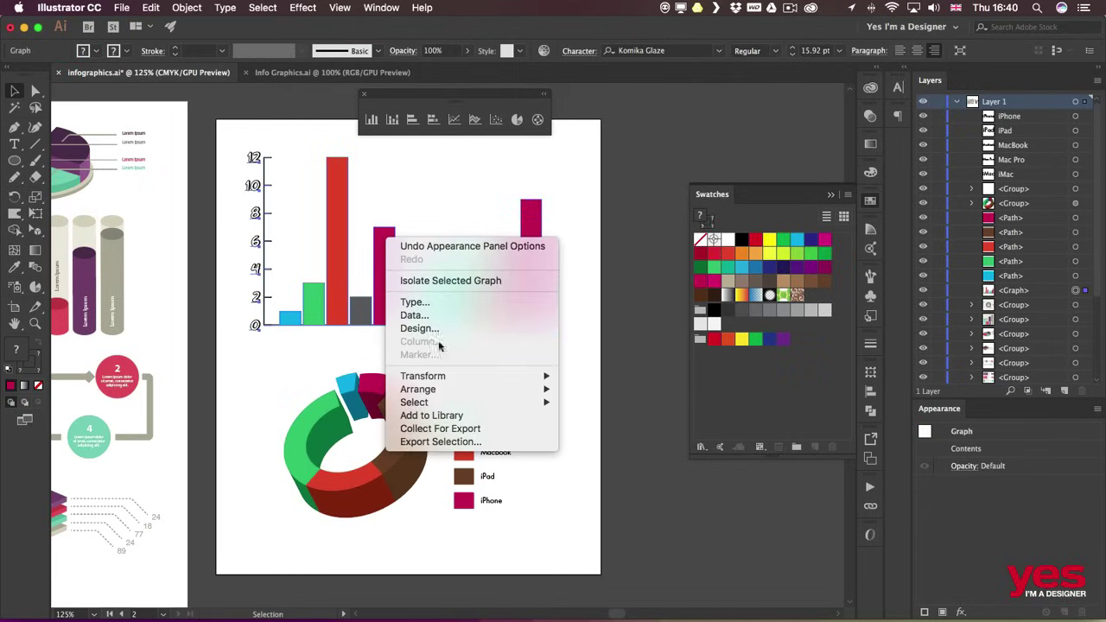
pyautogui.click(429, 317)
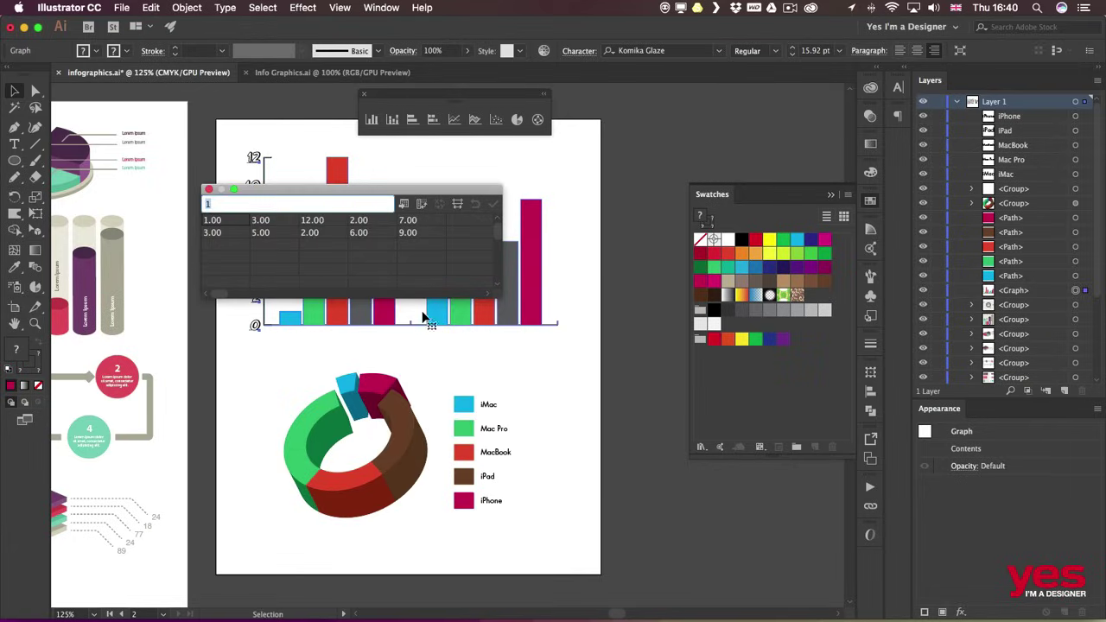
pyautogui.click(208, 189)
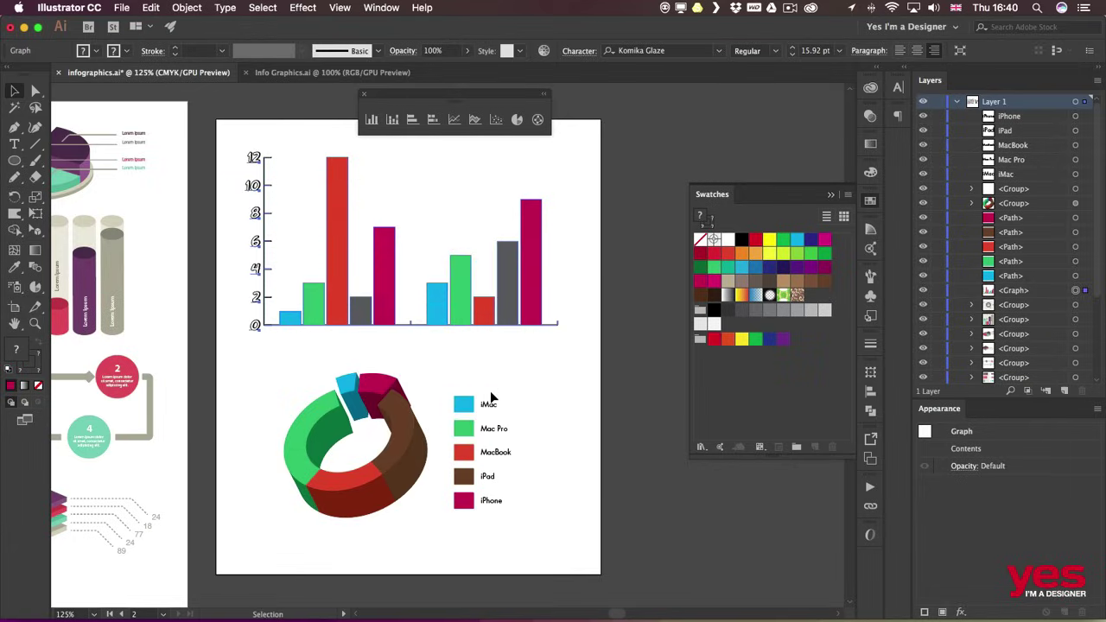
pyautogui.click(528, 370)
pyautogui.click(380, 420)
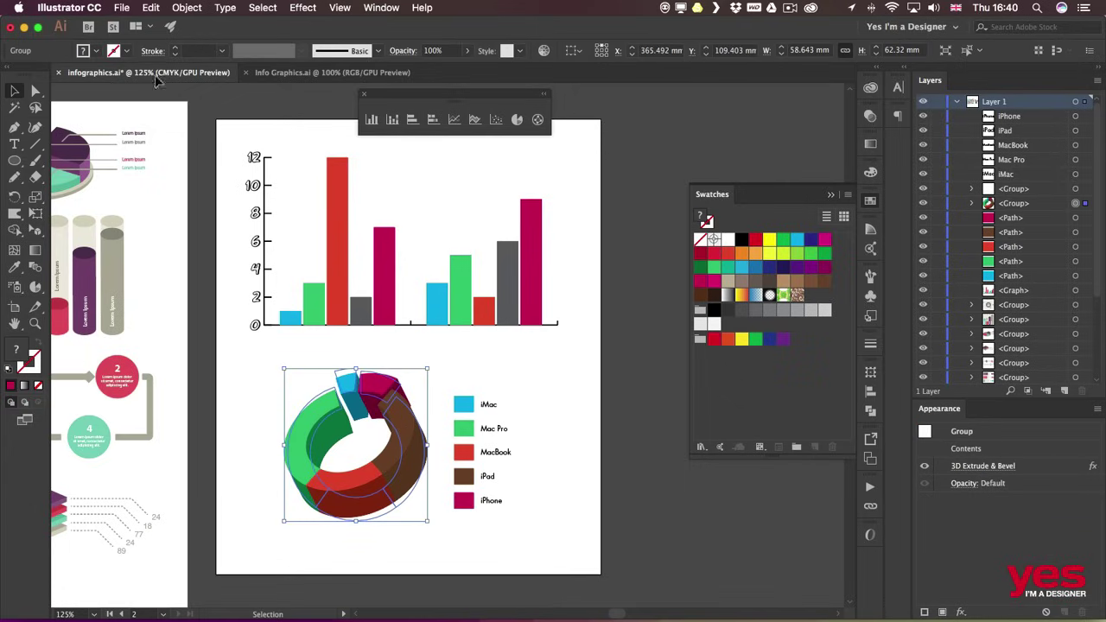
pyautogui.click(186, 8)
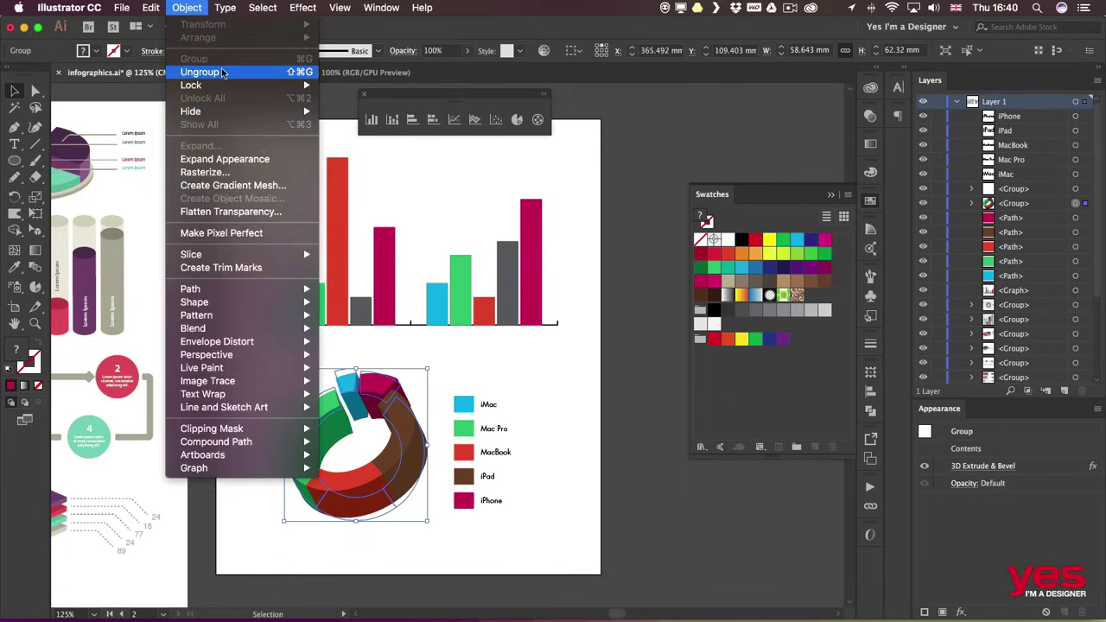
pyautogui.click(221, 75)
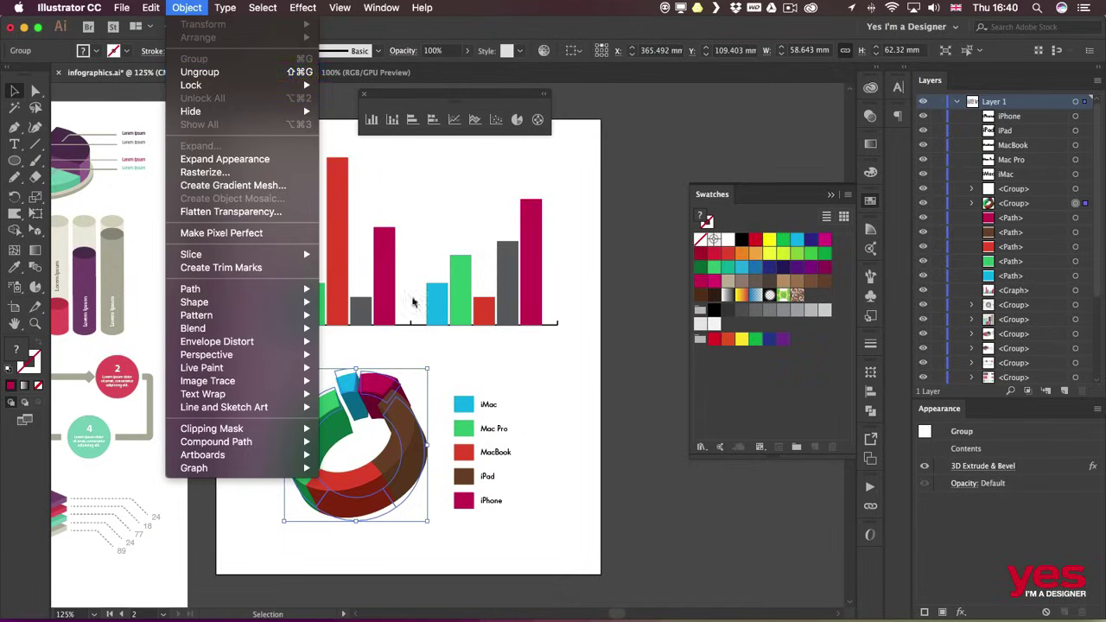
pyautogui.click(538, 369)
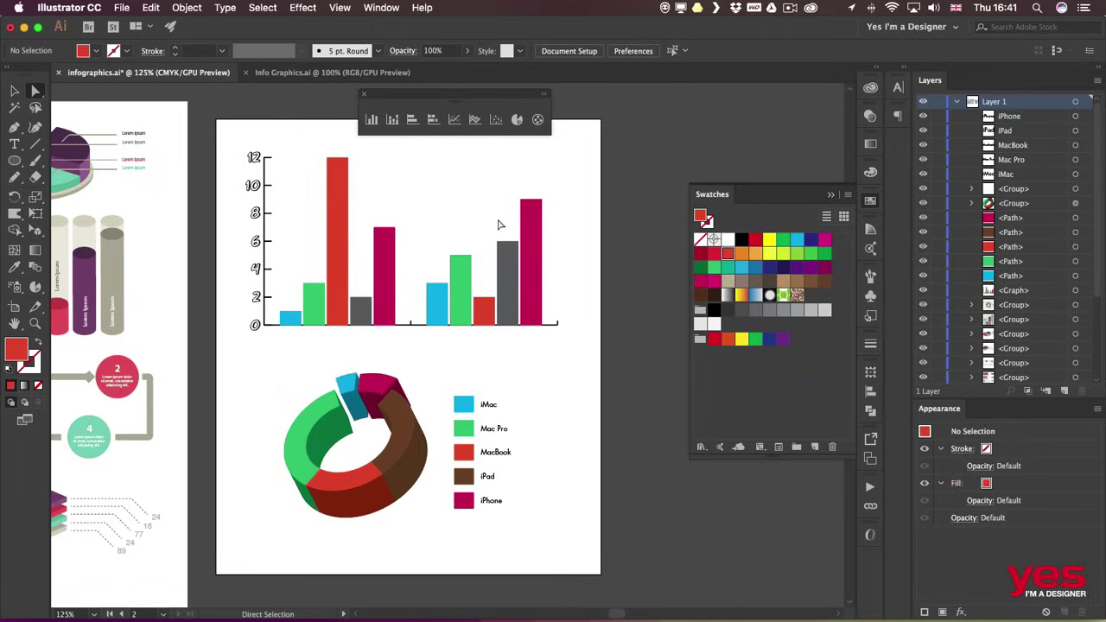
# - Apply the Dusk graphic style to the tall and short red bars
pyautogui.click(342, 197)
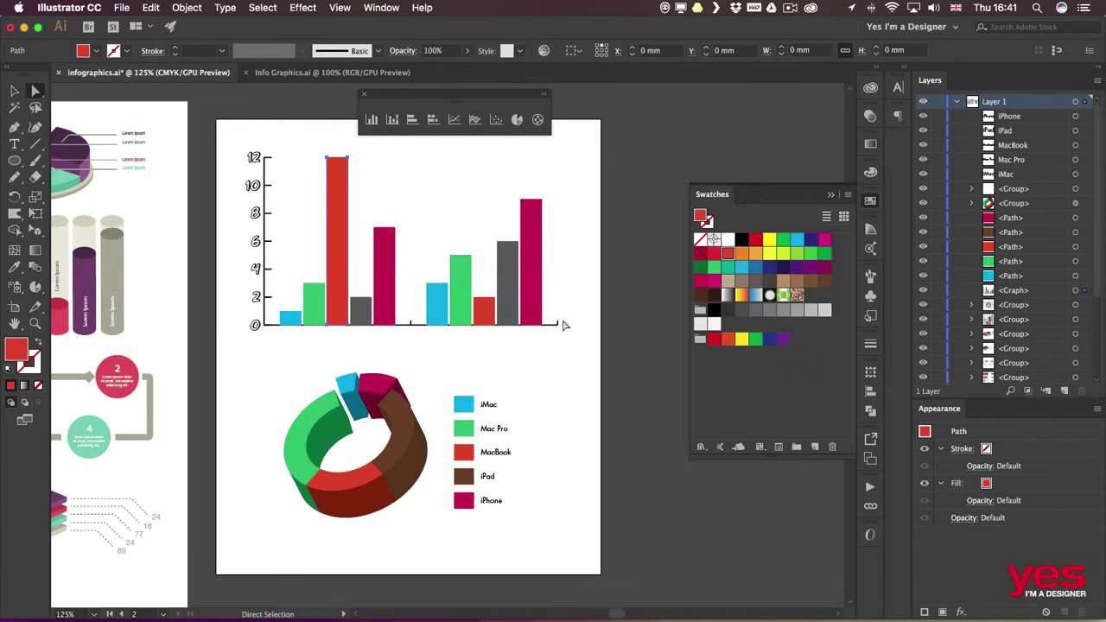
pyautogui.keyDown('shift'); pyautogui.click(486, 309); pyautogui.keyUp('shift')
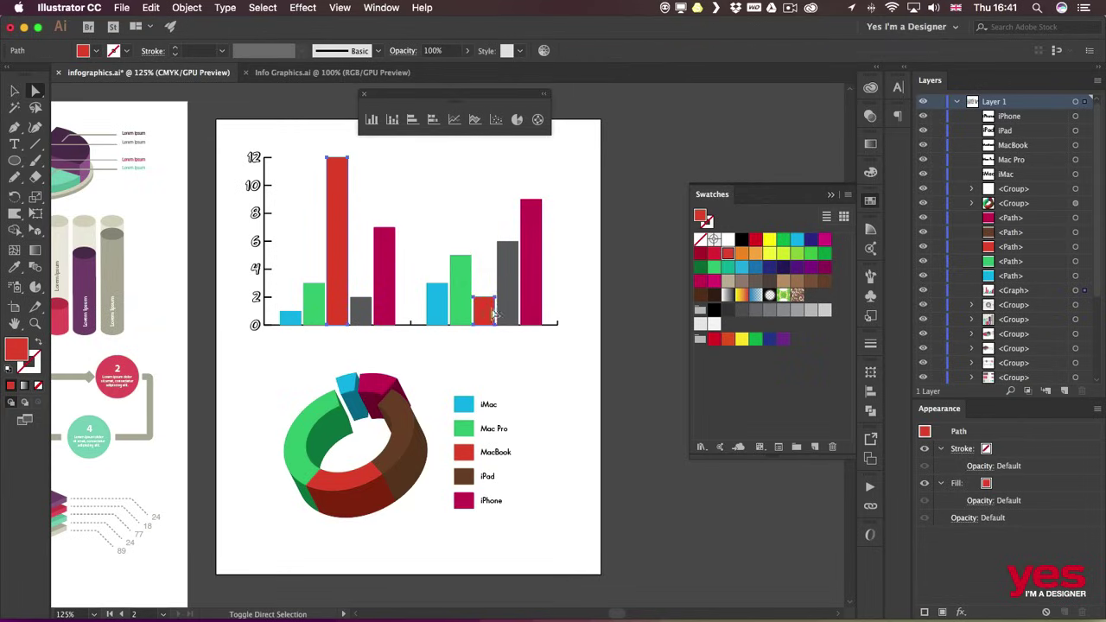
pyautogui.click(870, 316)
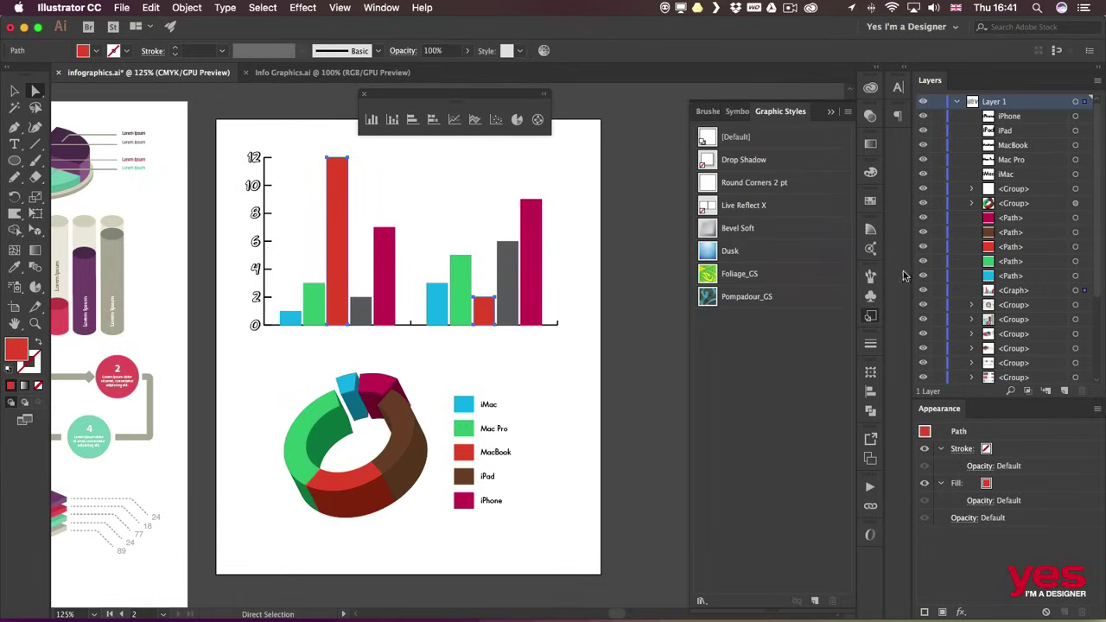
pyautogui.click(748, 251)
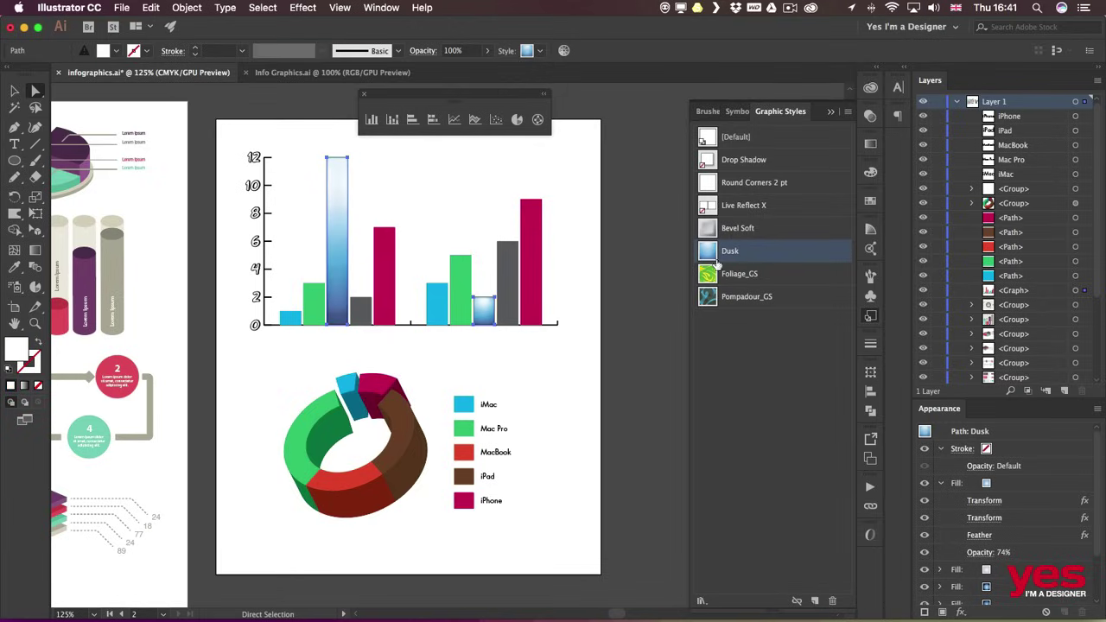
pyautogui.click(605, 235)
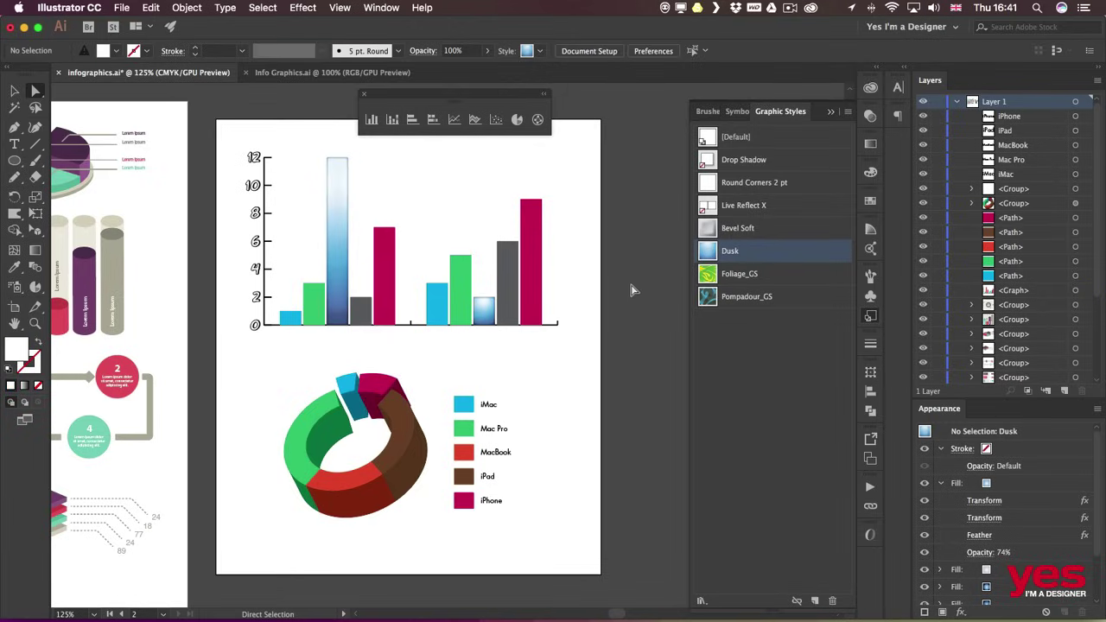
# - Apply Dusk to all column graph bars, then select each group's last bar
pyautogui.moveTo(579, 161); pyautogui.dragTo(284, 329)
pyautogui.click(730, 251)
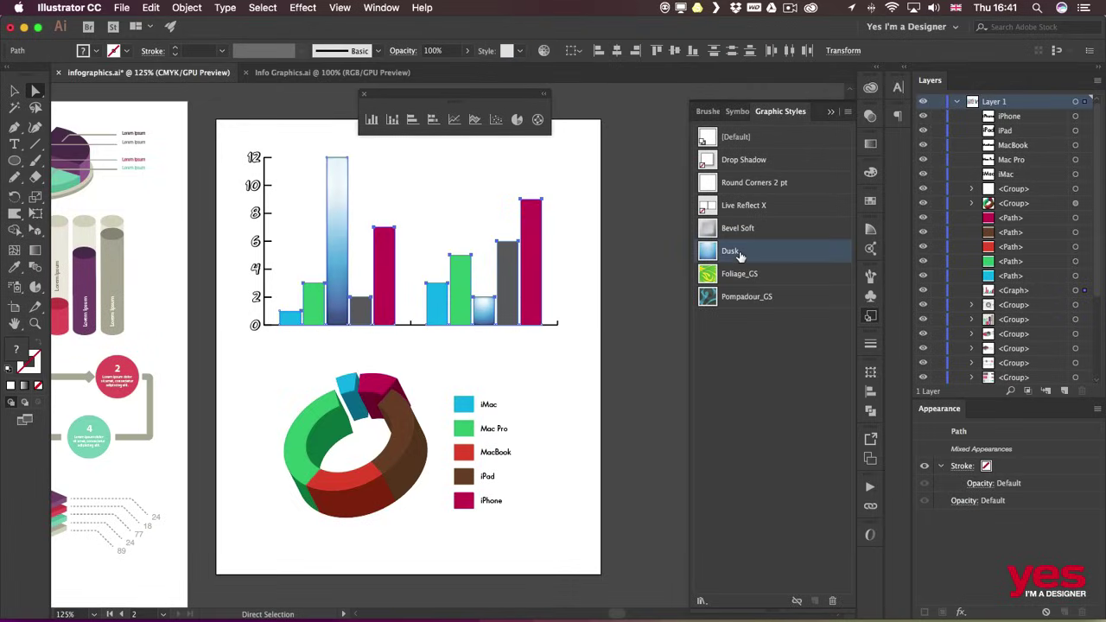
pyautogui.click(579, 239)
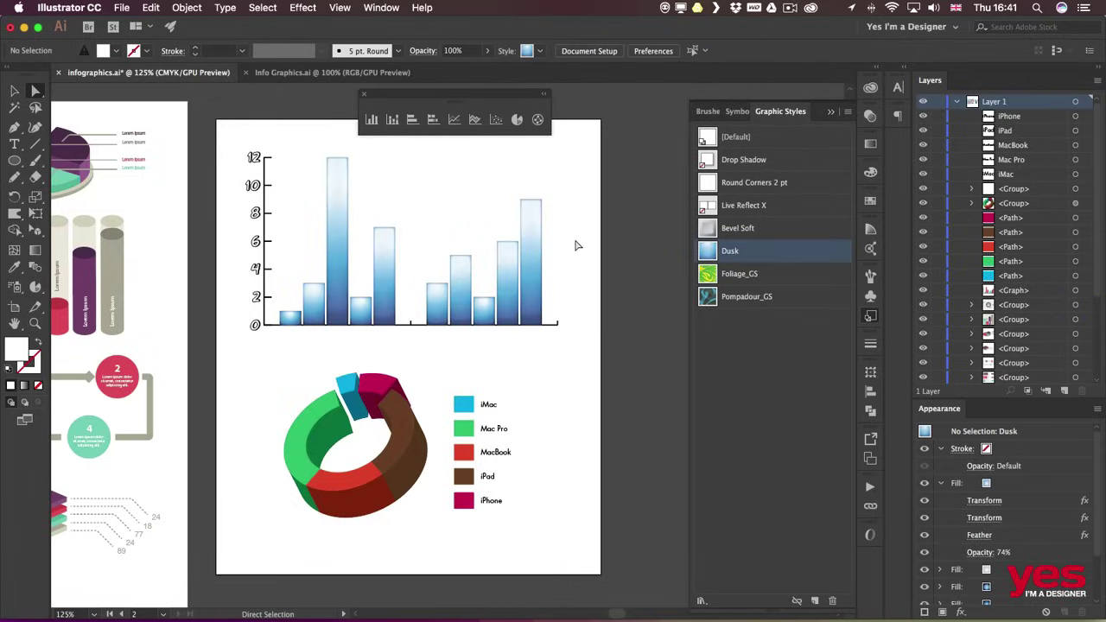
pyautogui.click(386, 233)
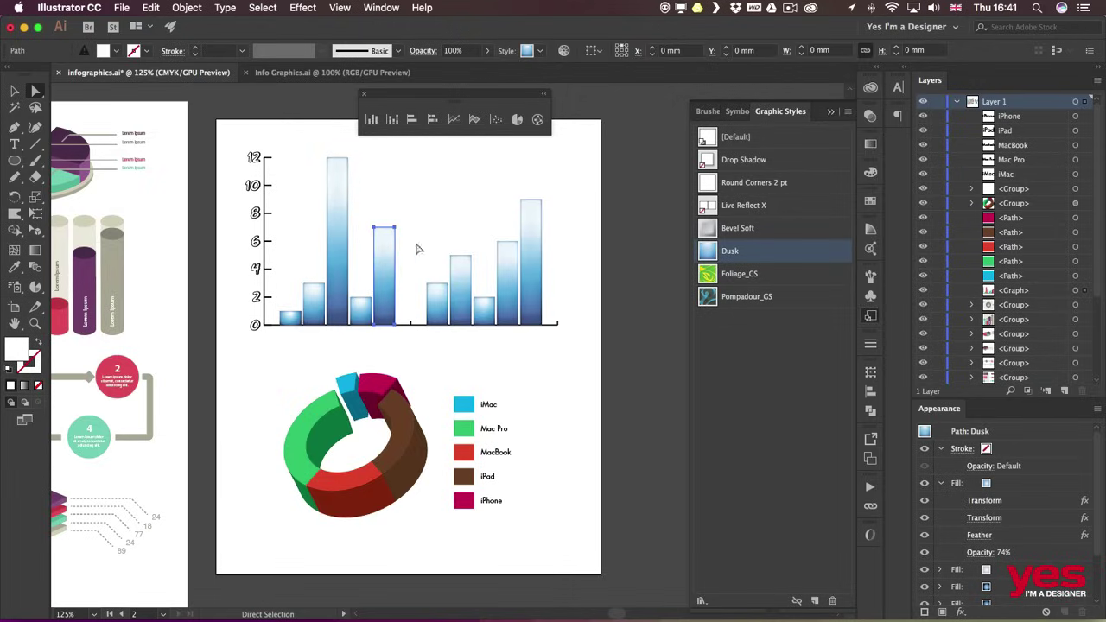
pyautogui.keyDown('shift'); pyautogui.click(529, 237); pyautogui.keyUp('shift')
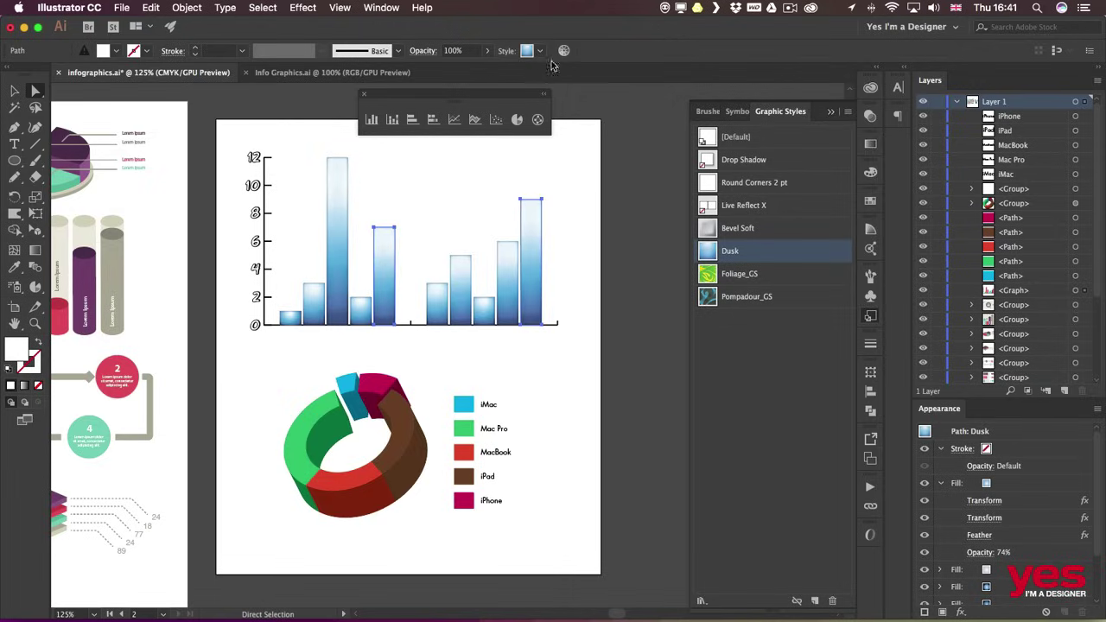
# - Recolor the selected last bars from blue to green with linked harmony colours
pyautogui.click(563, 52)
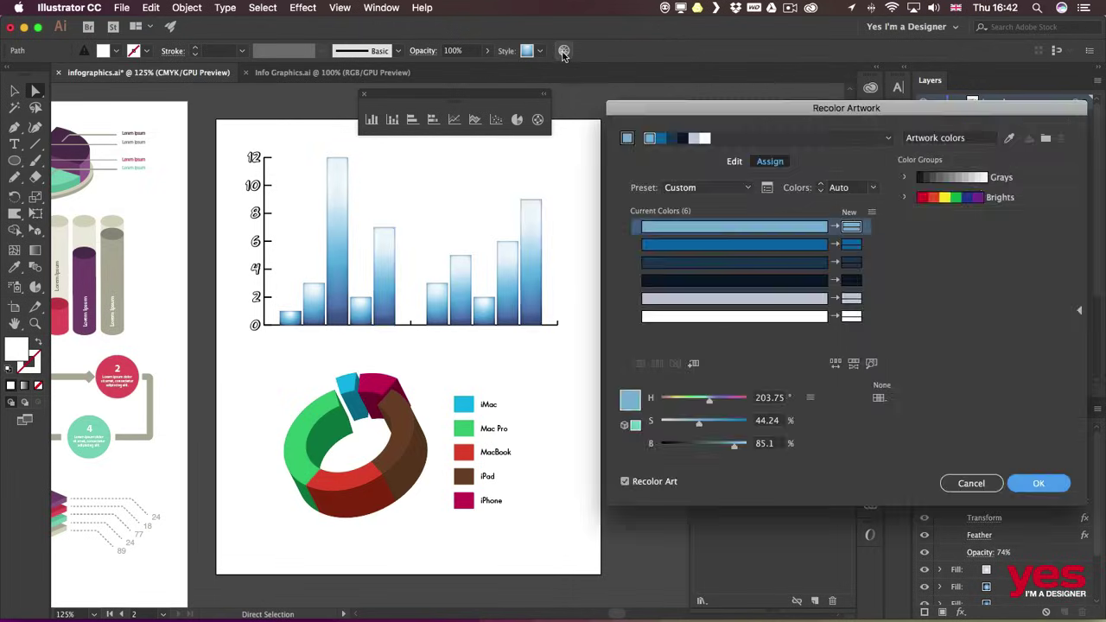
pyautogui.click(733, 163)
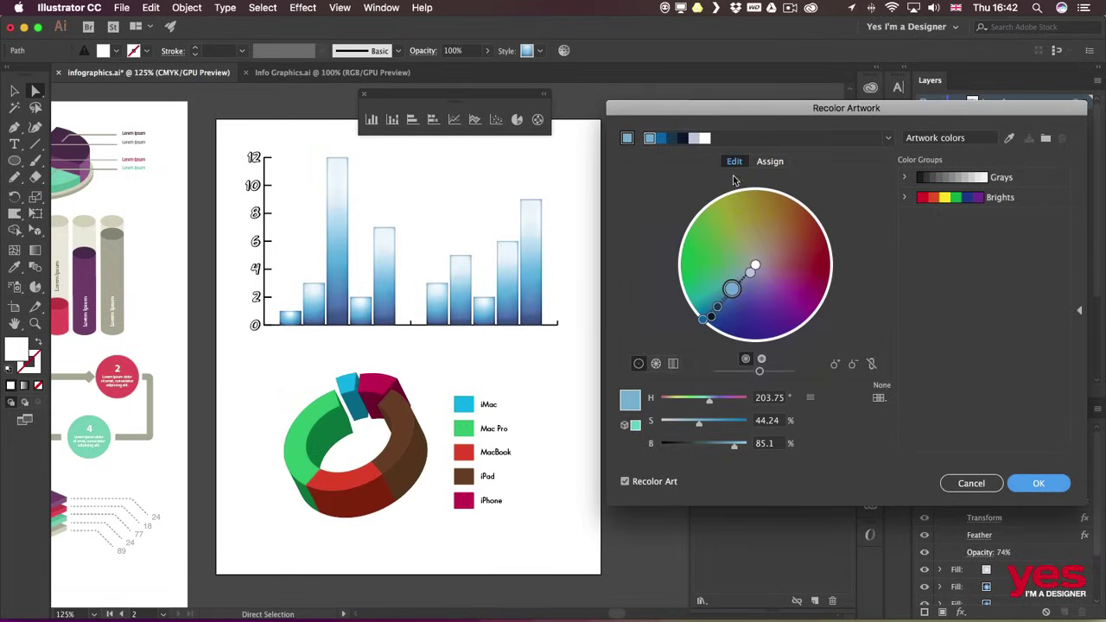
pyautogui.click(871, 363)
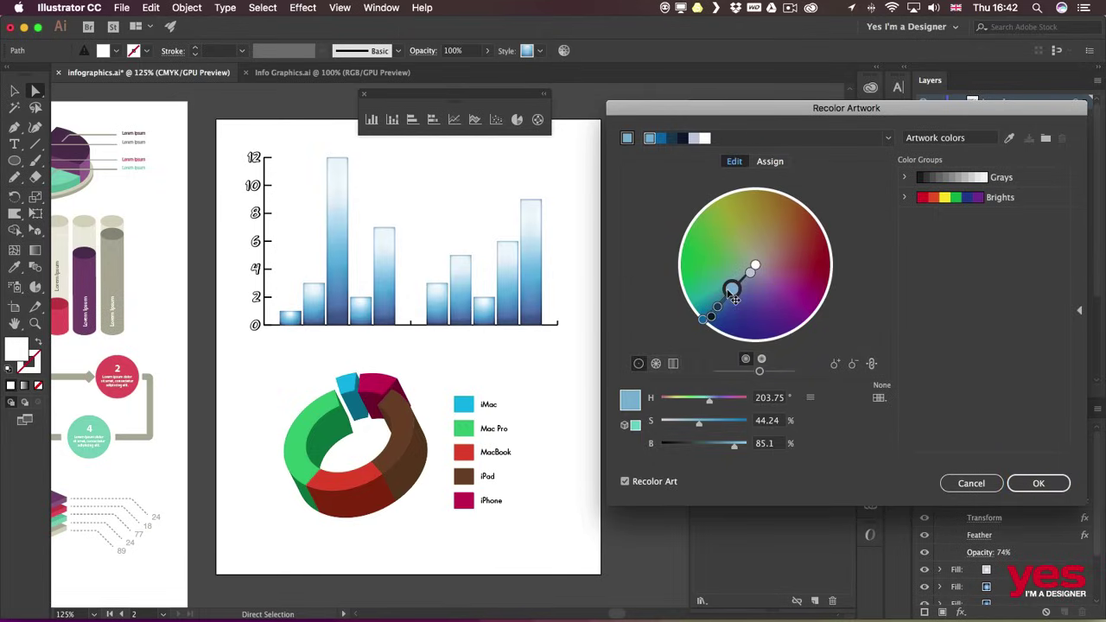
pyautogui.moveTo(731, 288); pyautogui.dragTo(722, 249)
pyautogui.click(1053, 486)
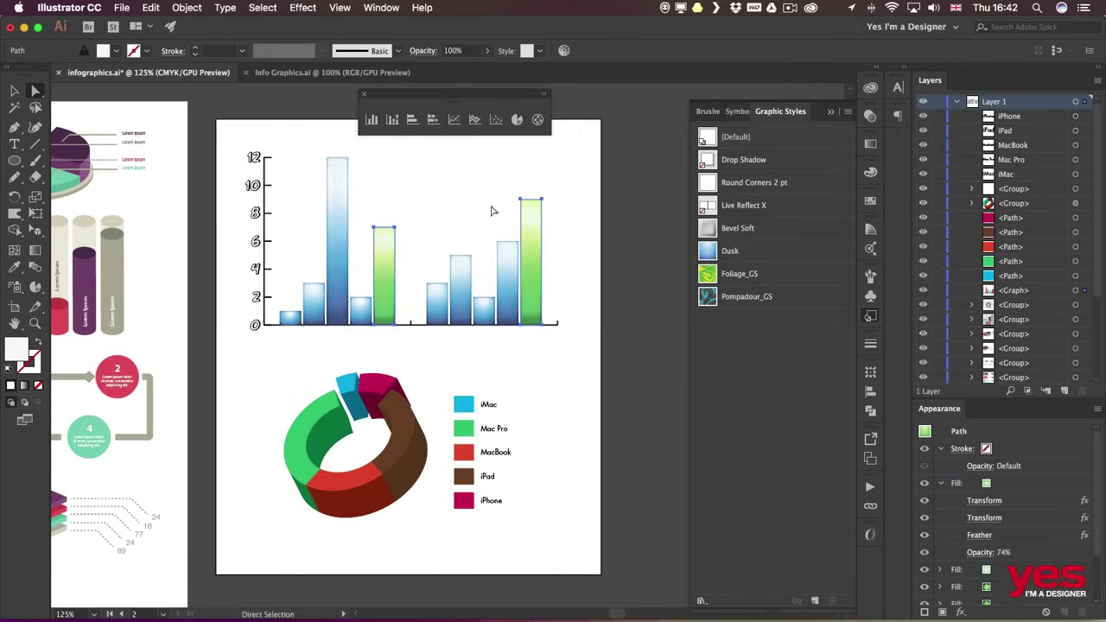
pyautogui.click(495, 212)
# - Recolor the fourth bar of each group from blue to red with linked harmony colours
pyautogui.click(506, 264)
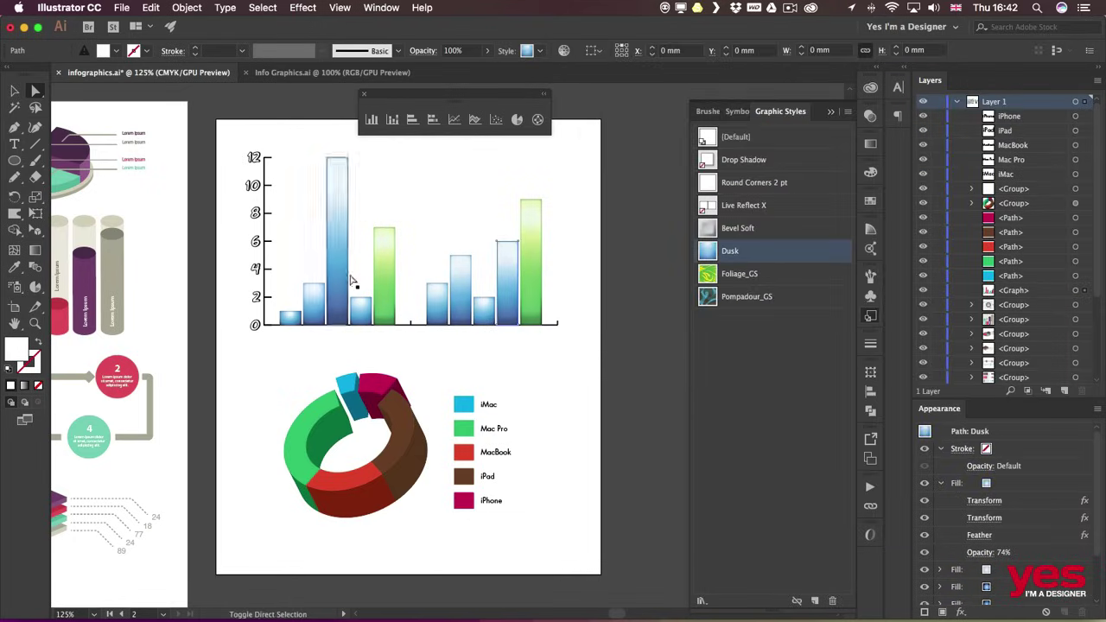
pyautogui.keyDown('shift'); pyautogui.click(359, 311); pyautogui.keyUp('shift')
pyautogui.click(563, 52)
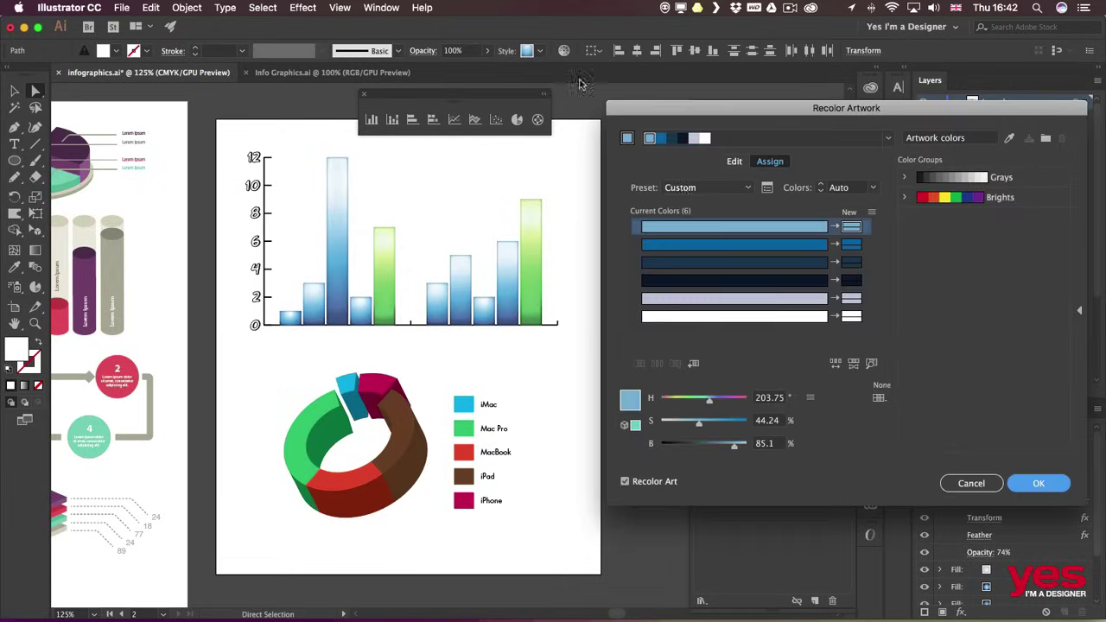
pyautogui.click(664, 161)
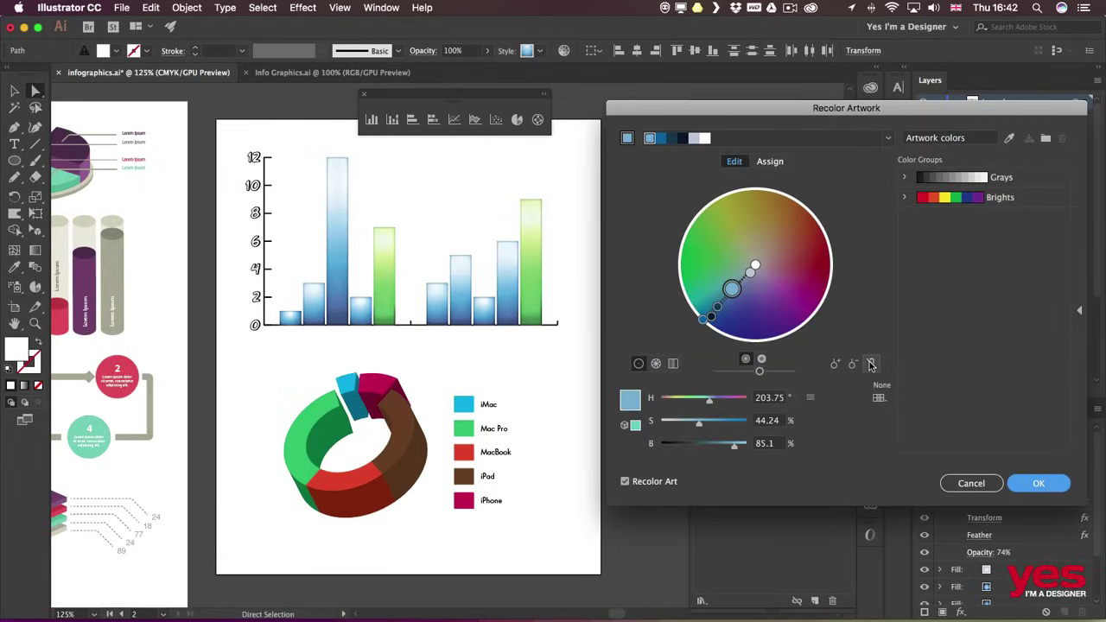
pyautogui.click(871, 363)
pyautogui.moveTo(731, 290); pyautogui.dragTo(802, 261)
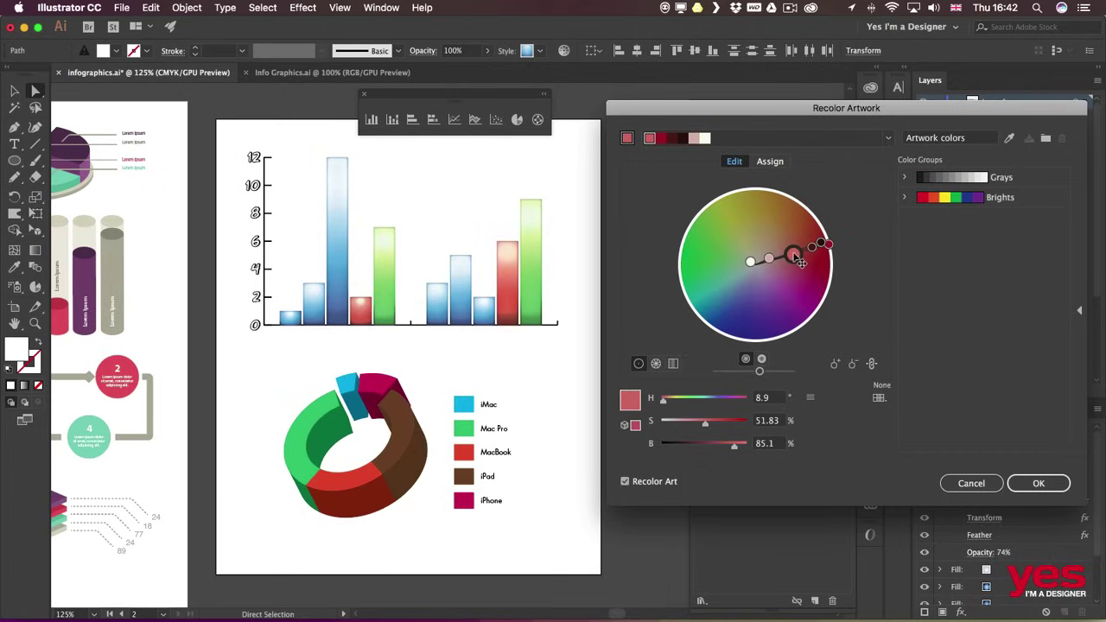
pyautogui.click(1038, 483)
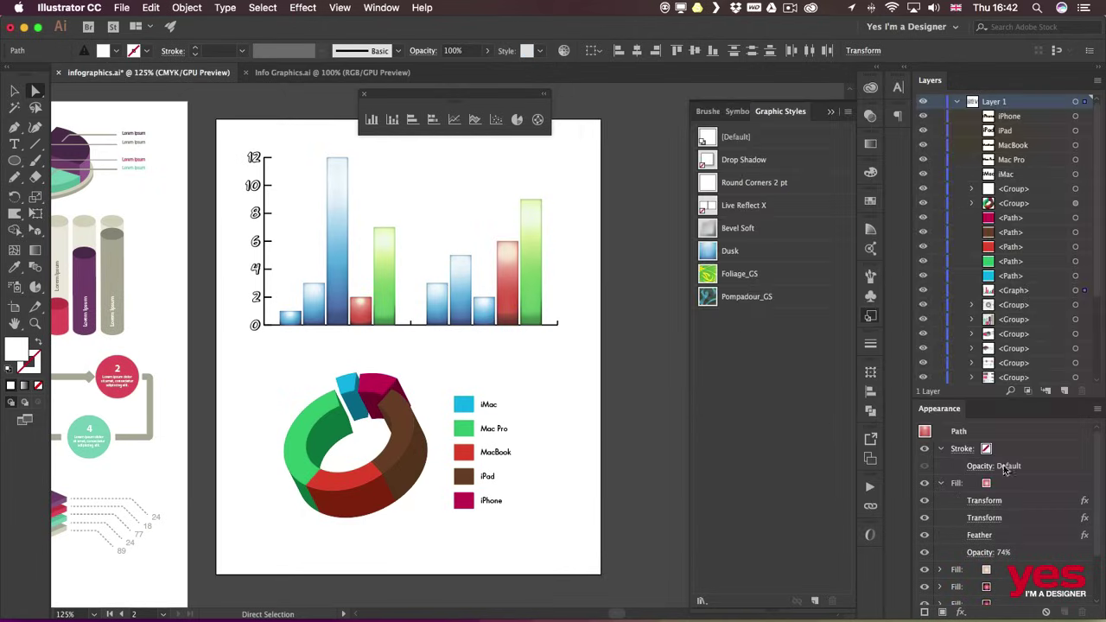
pyautogui.click(582, 361)
pyautogui.press('v')
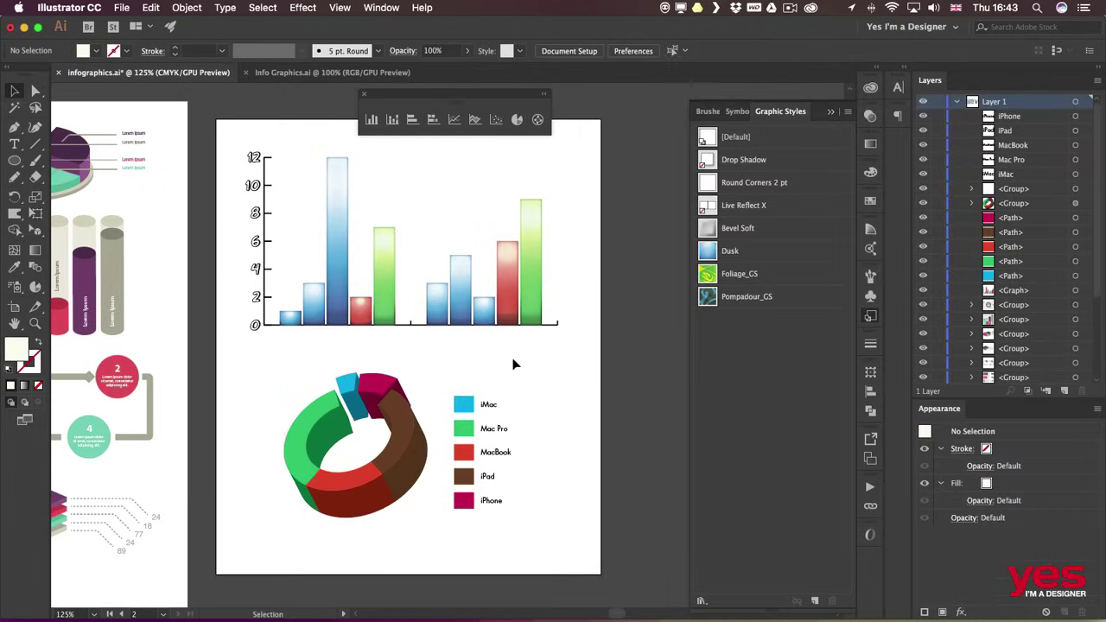